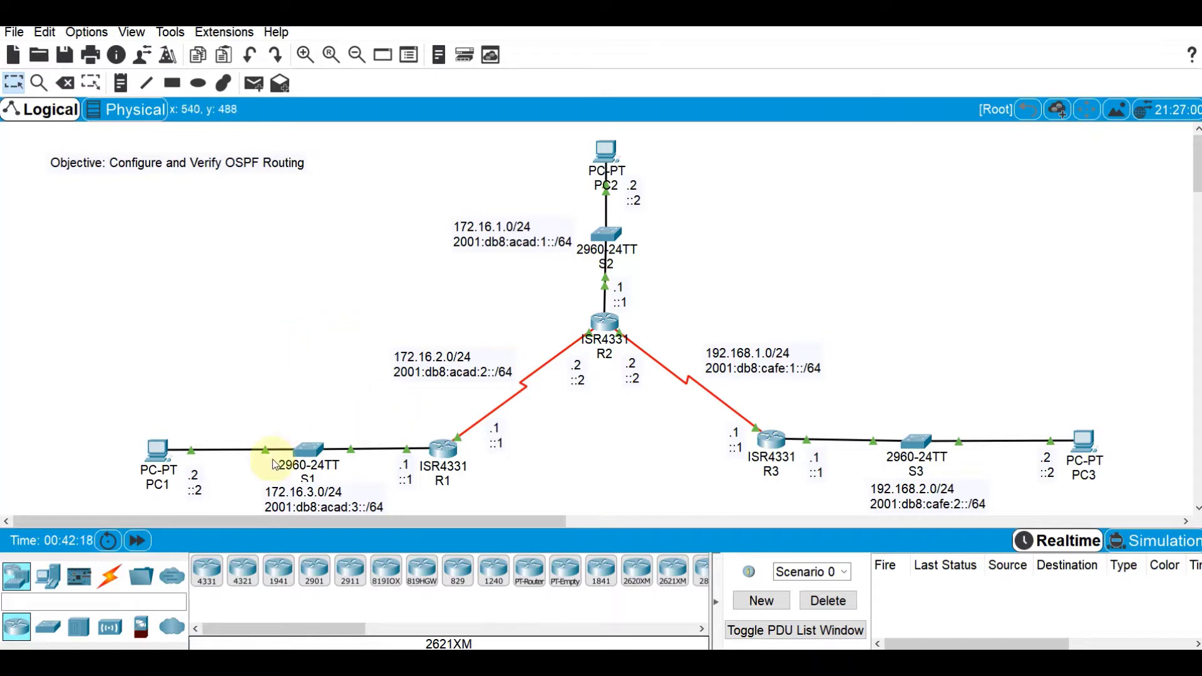
# Review PC1's static IPv4 address, subnet mask and default gateway in its IP configuration, then close the device window
pyautogui.moveTo(243, 455)
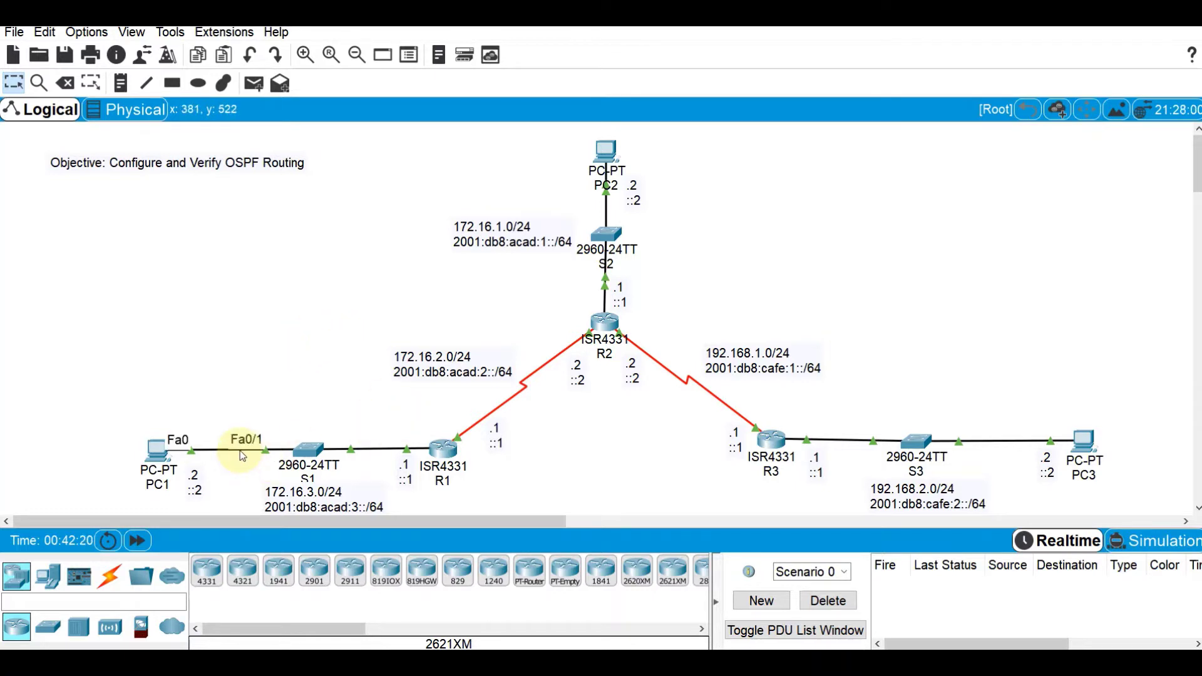
pyautogui.click(154, 444)
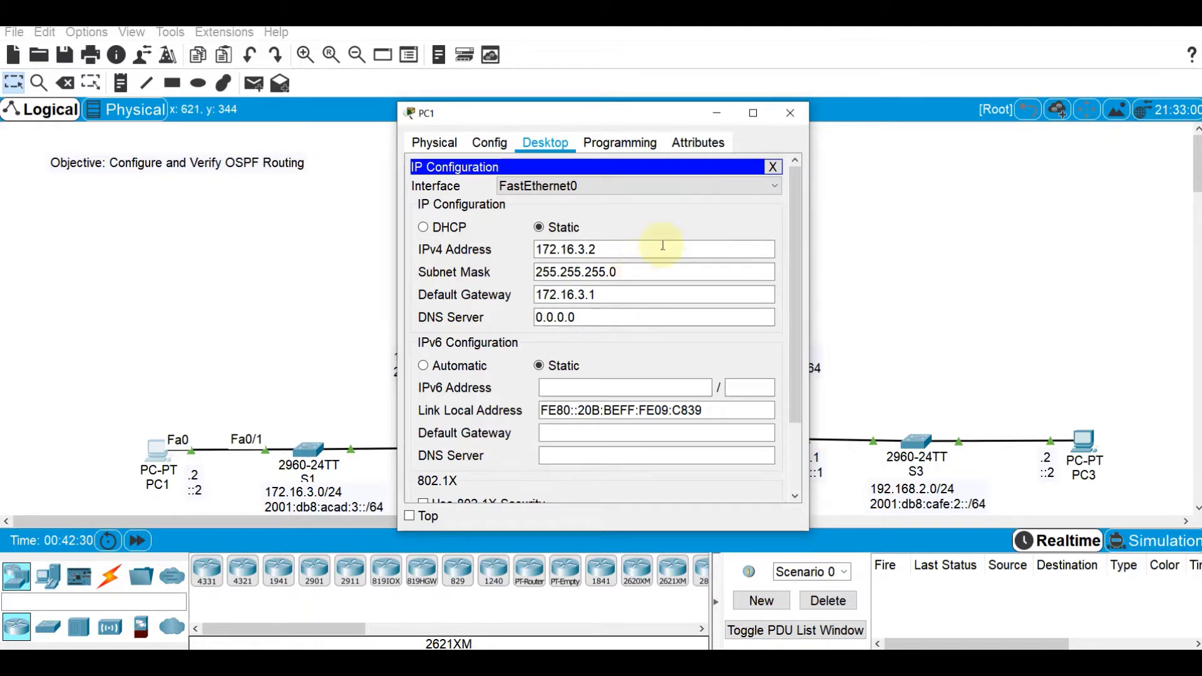
pyautogui.click(630, 292)
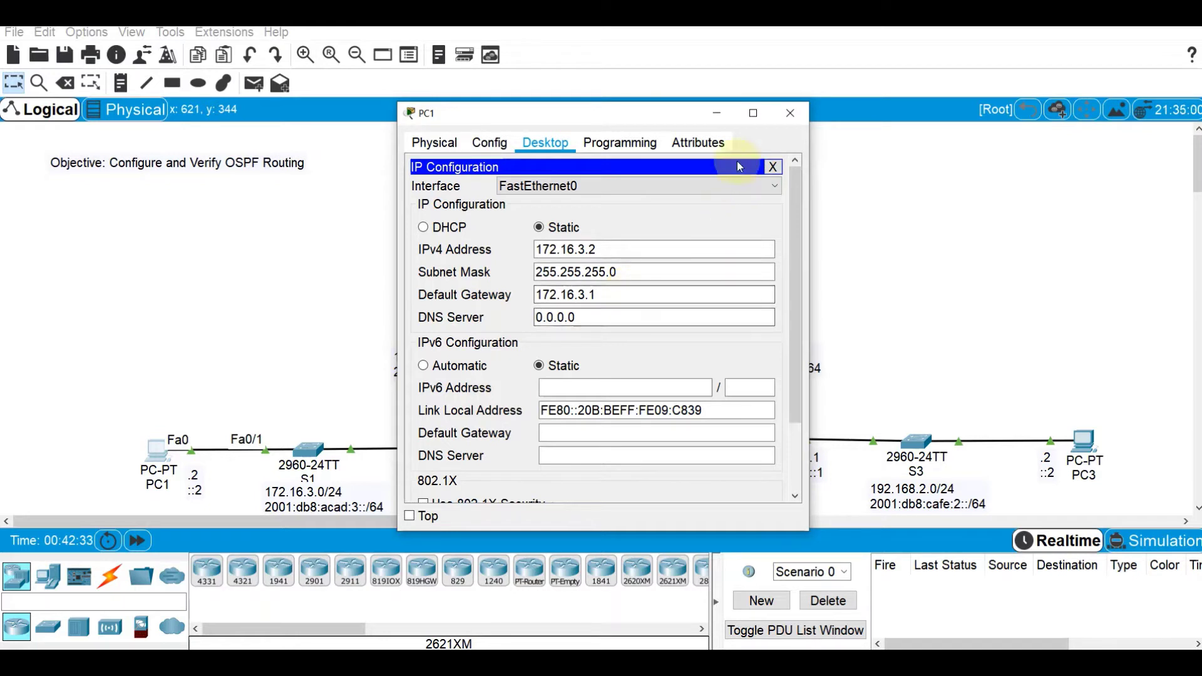
pyautogui.click(788, 114)
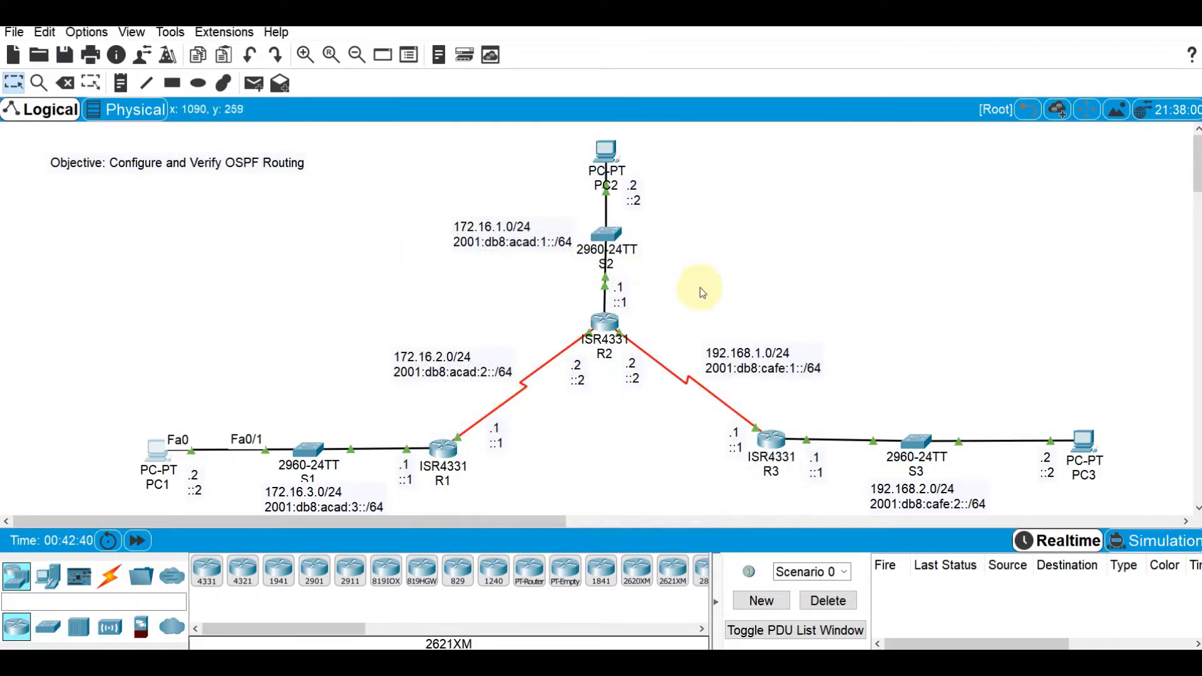
# Run "sh ip int br" on router R1 with the console widened to fit the output, and close the router window
pyautogui.click(442, 450)
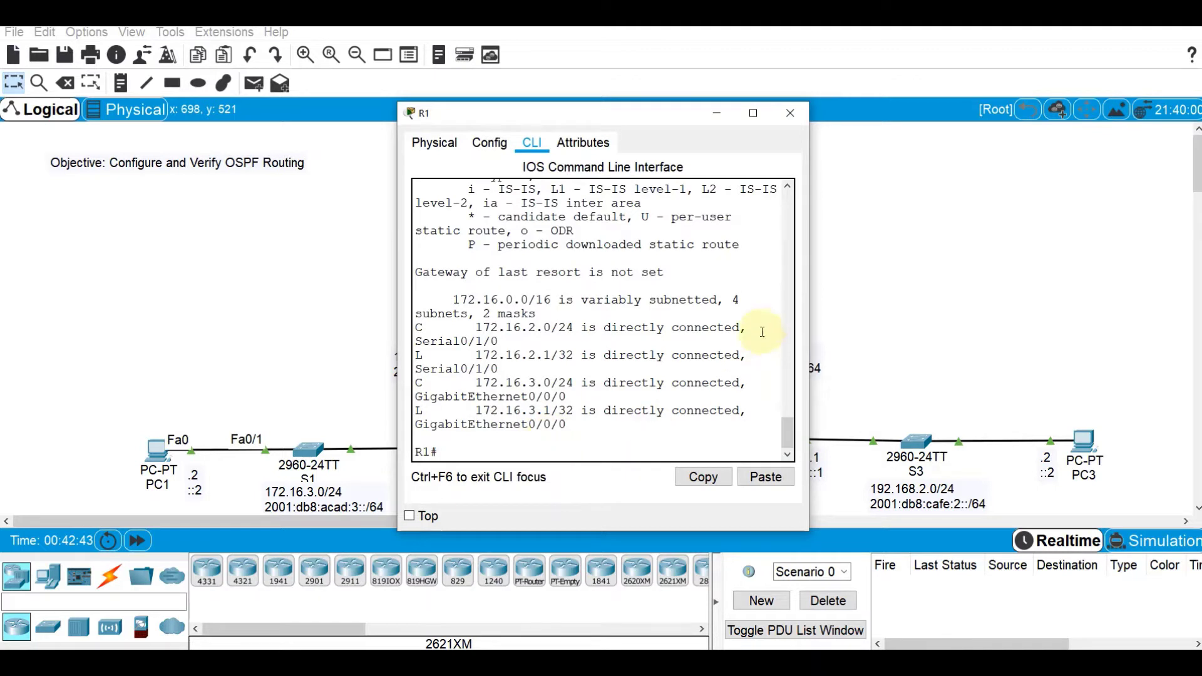
pyautogui.moveTo(810, 297); pyautogui.dragTo(1014, 293)
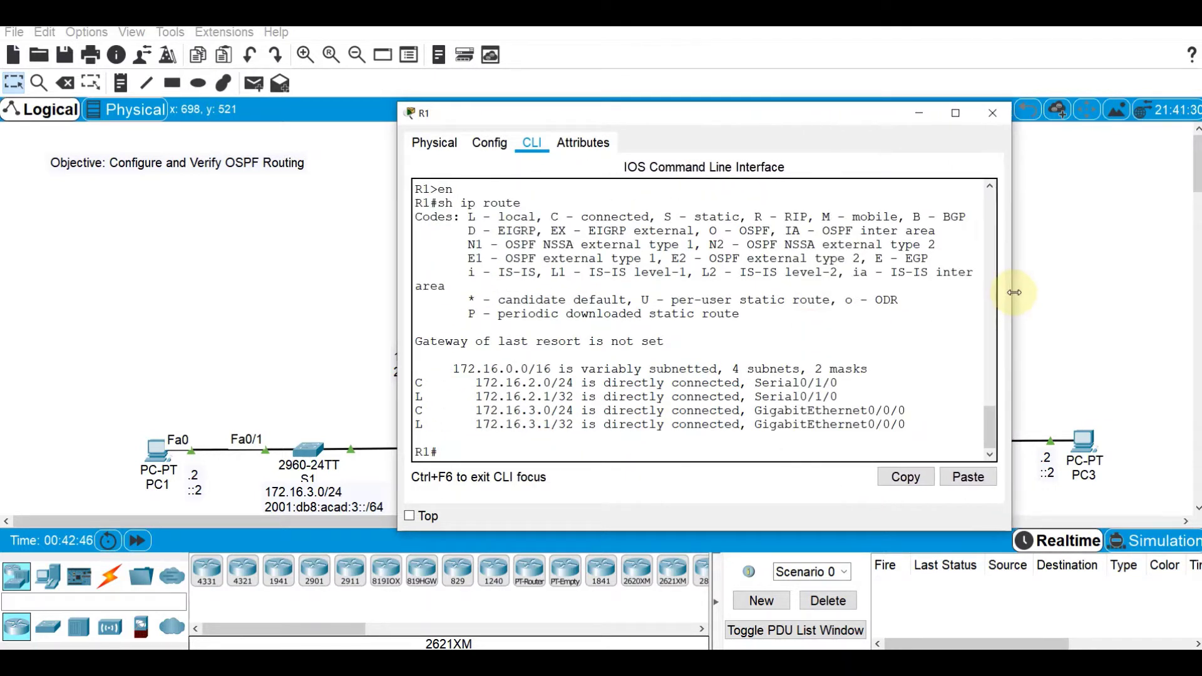
pyautogui.click(609, 451)
pyautogui.write('s')
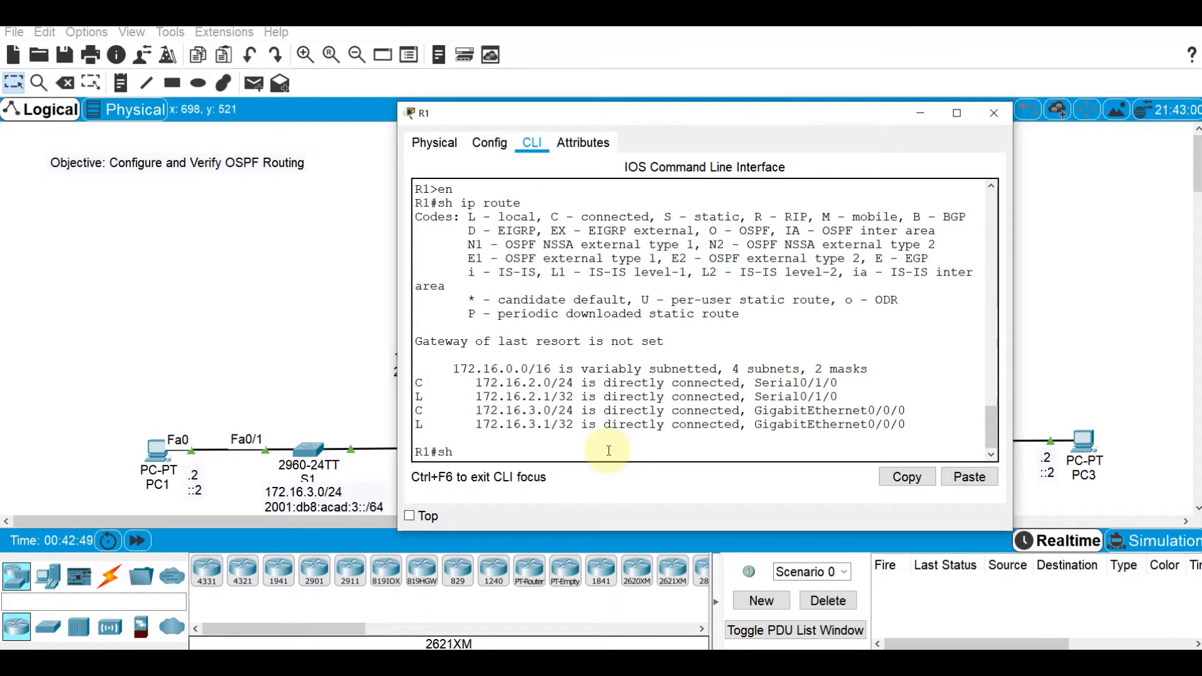
pyautogui.write('h ip int br')
pyautogui.press('Return')
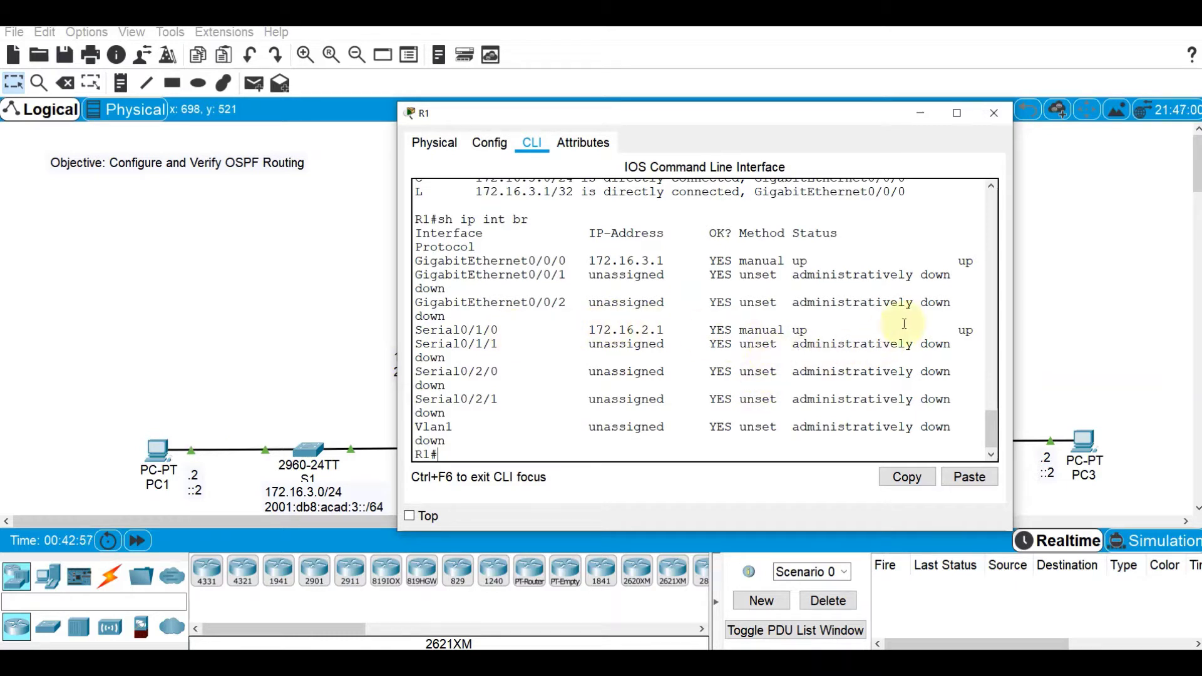
pyautogui.moveTo(1013, 326); pyautogui.dragTo(1094, 322)
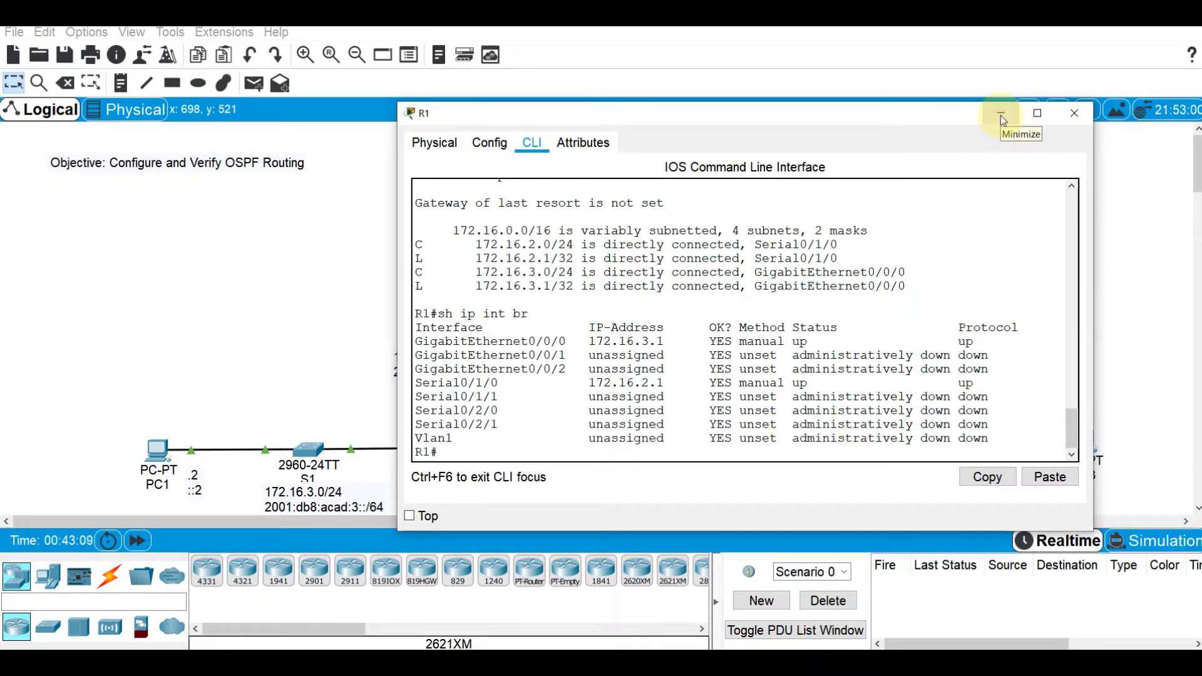
pyautogui.click(1071, 115)
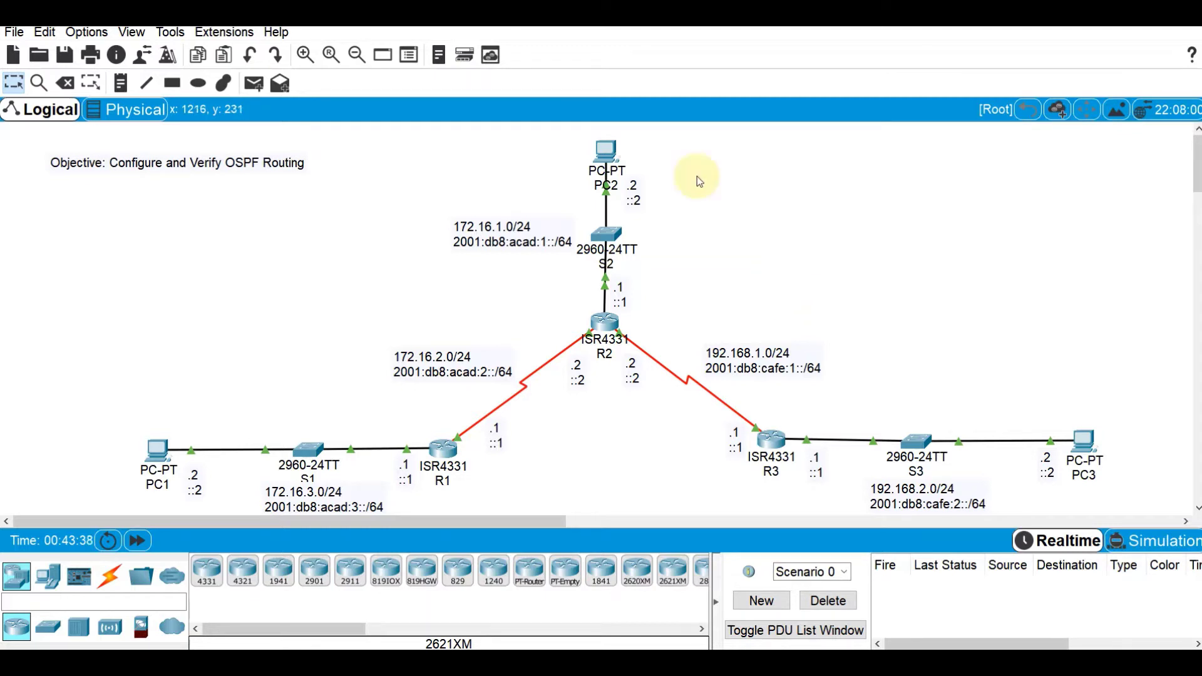
# Test each PC's gateway with simple PDUs from PC1 to R1, PC2 to R2 and PC3 to R3, and delete the scenario's PDUs
pyautogui.click(255, 87)
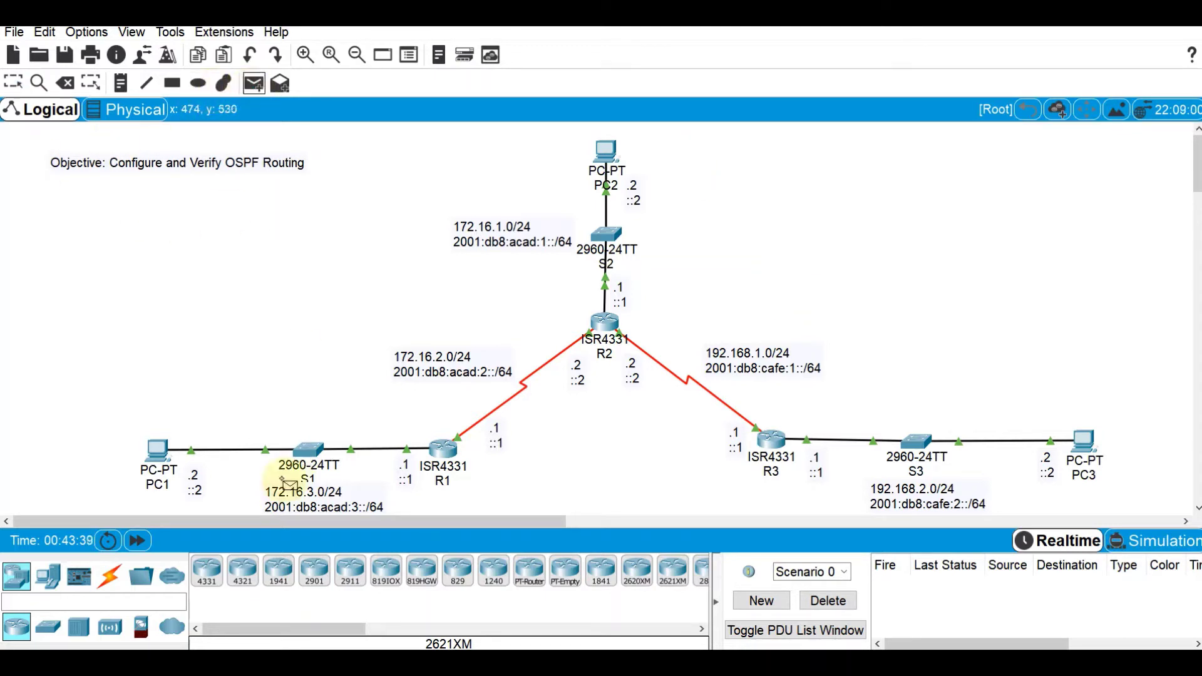
pyautogui.click(157, 453)
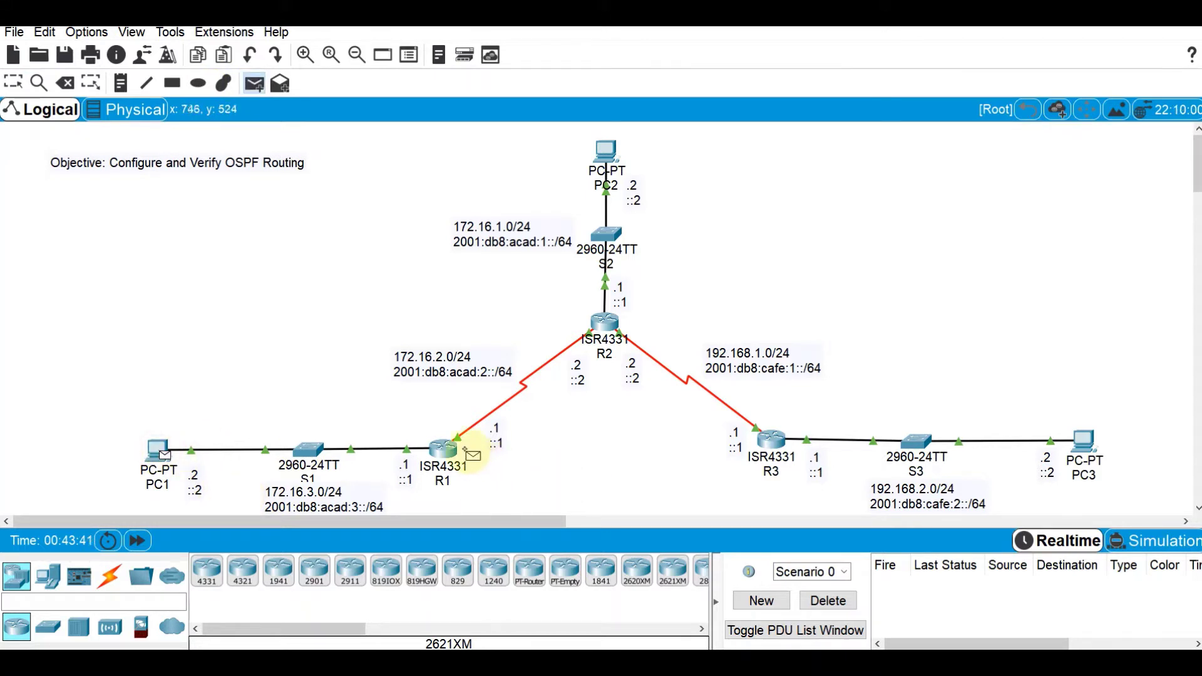
pyautogui.click(444, 452)
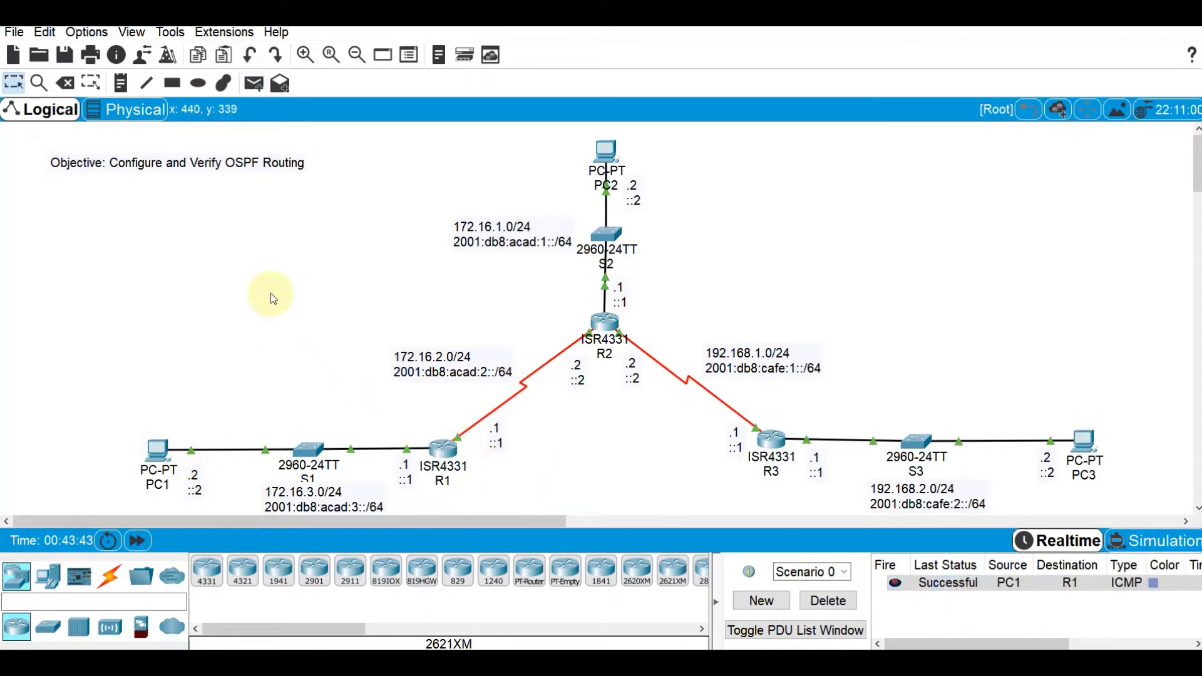
pyautogui.click(256, 86)
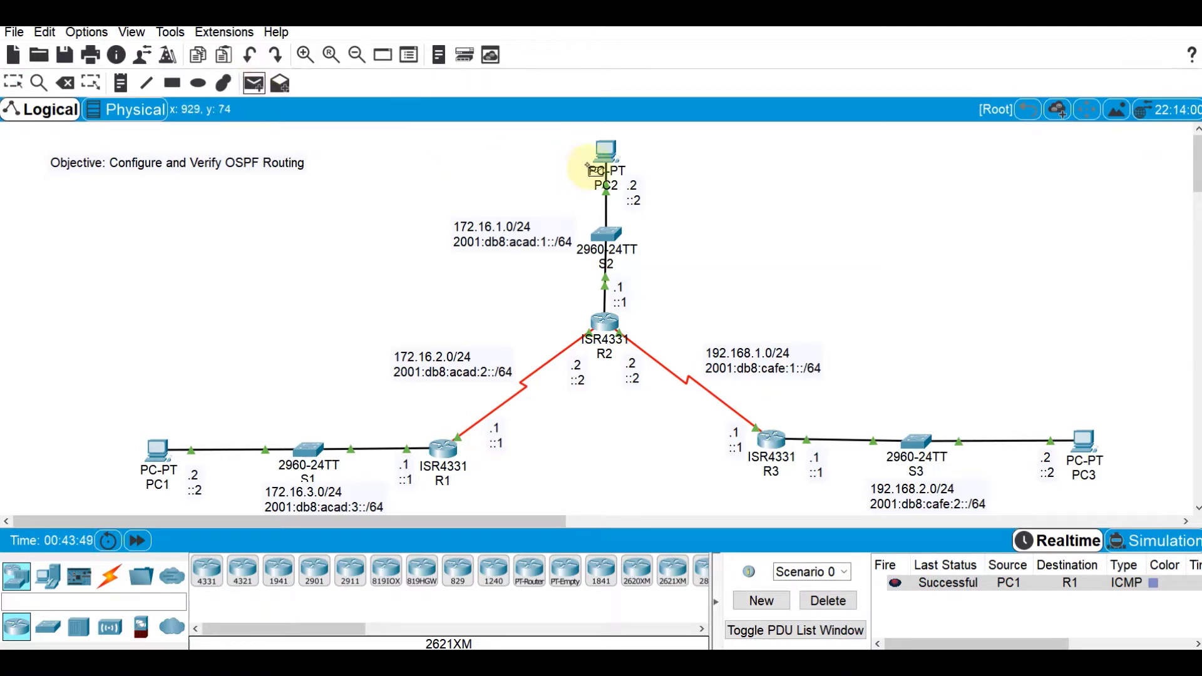
pyautogui.click(606, 154)
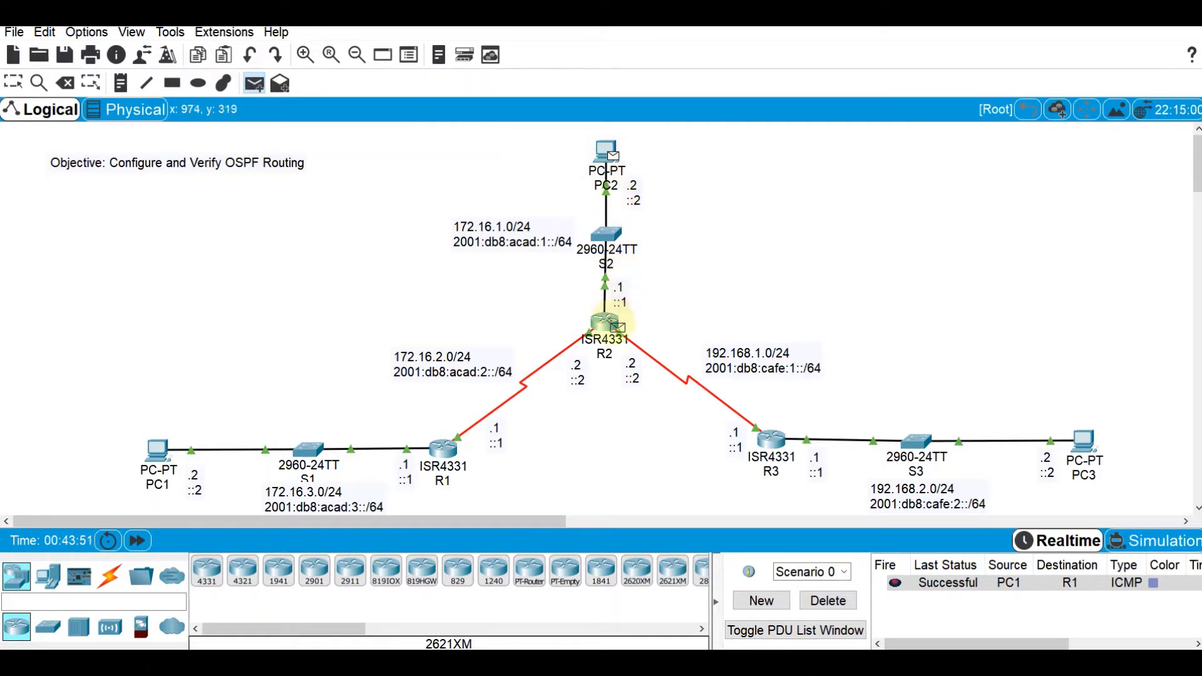
pyautogui.click(605, 322)
pyautogui.click(254, 83)
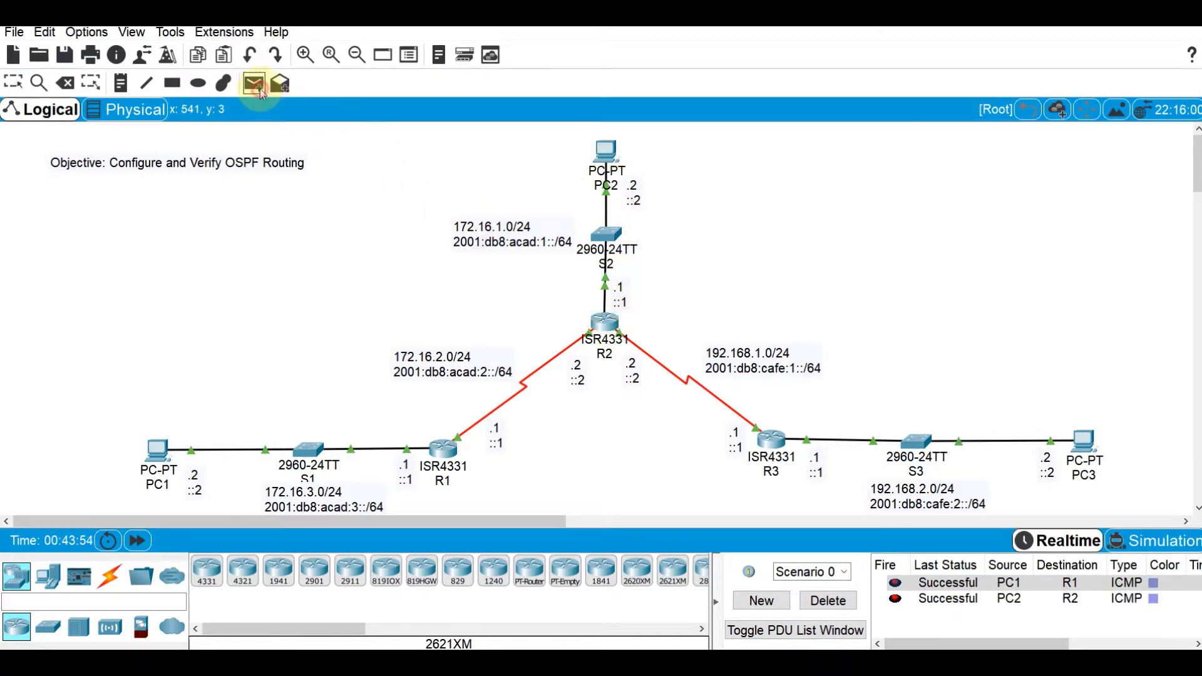
pyautogui.click(1084, 441)
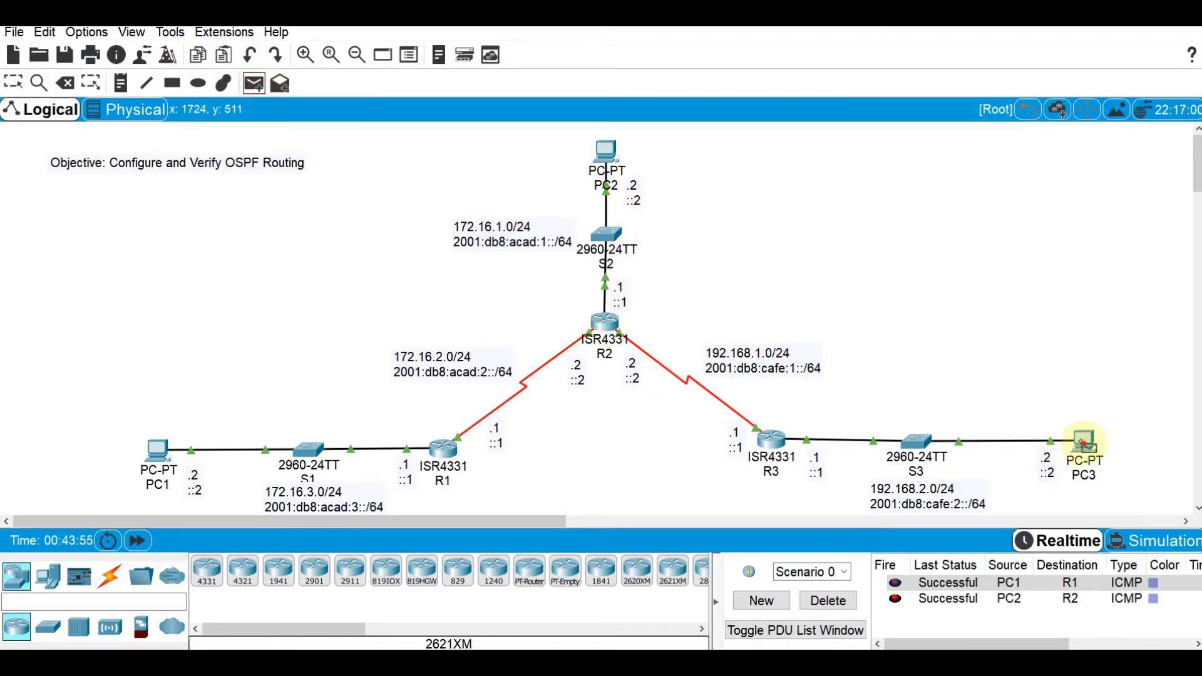
pyautogui.click(777, 441)
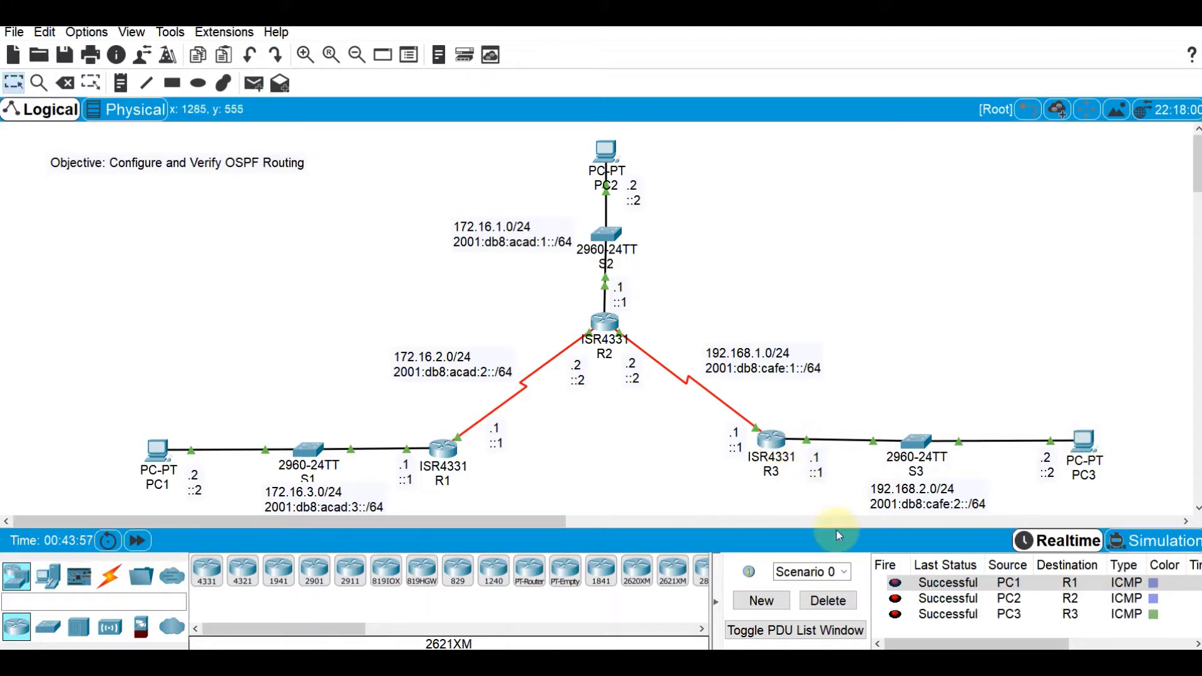
pyautogui.click(829, 601)
# Test the router links with simple PDUs from R1 to R2 and R2 to R3, and delete the scenario's PDUs
pyautogui.click(259, 94)
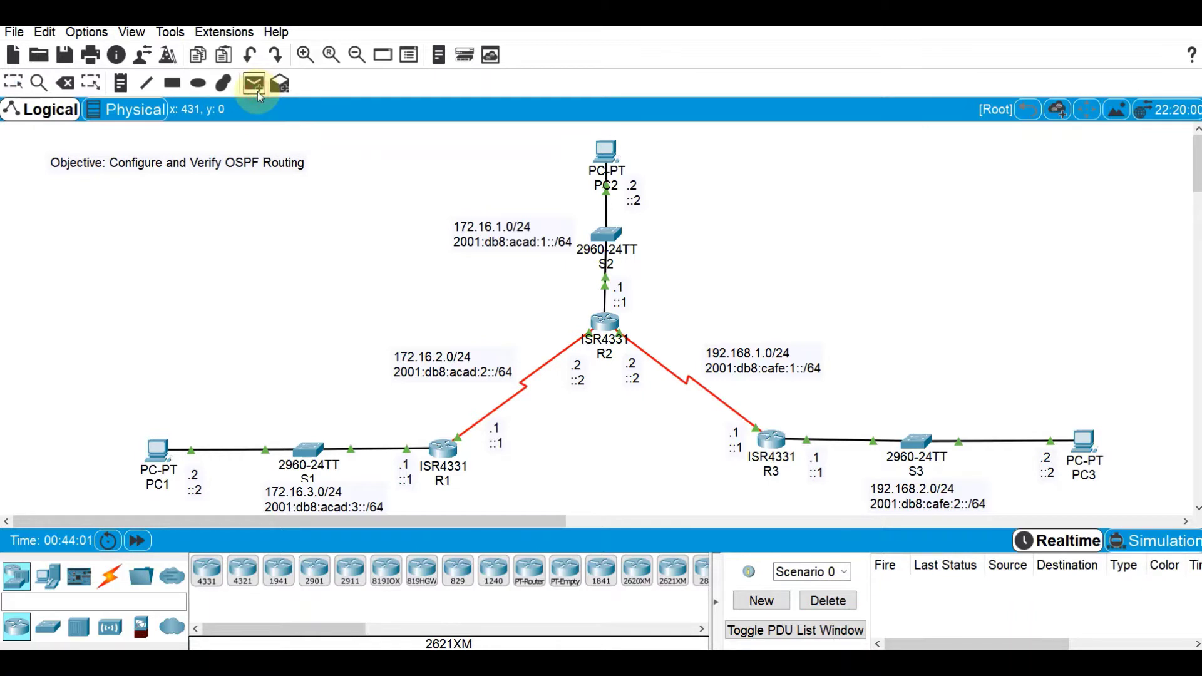
pyautogui.click(446, 453)
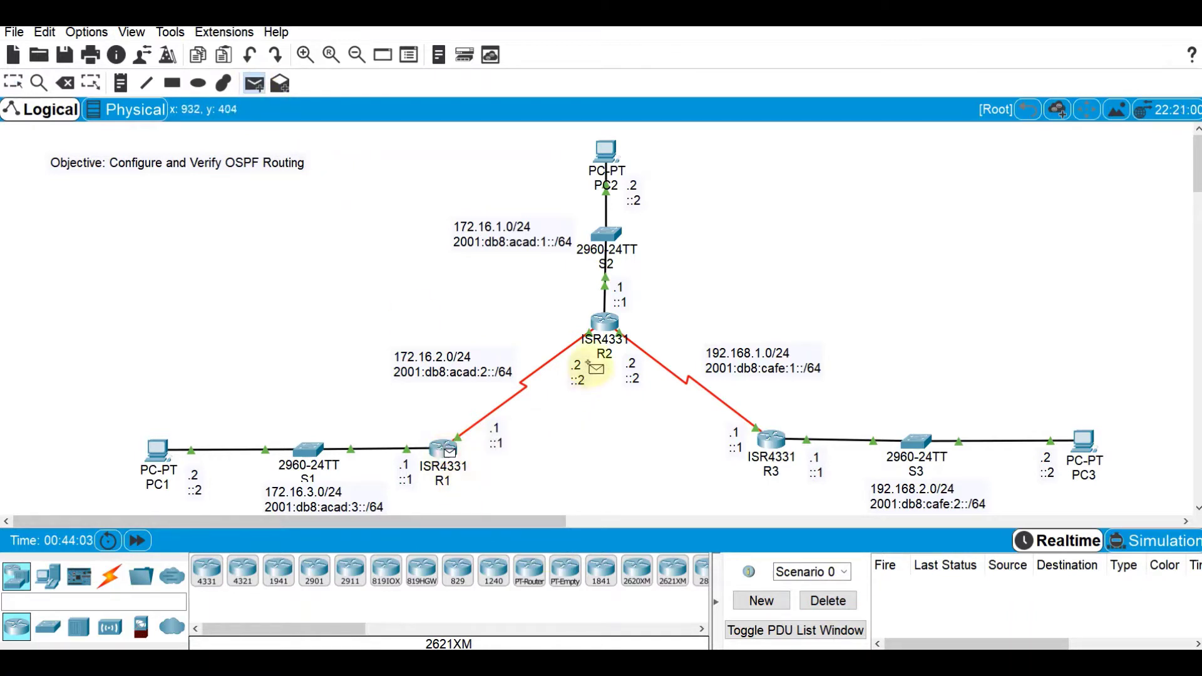
pyautogui.click(604, 326)
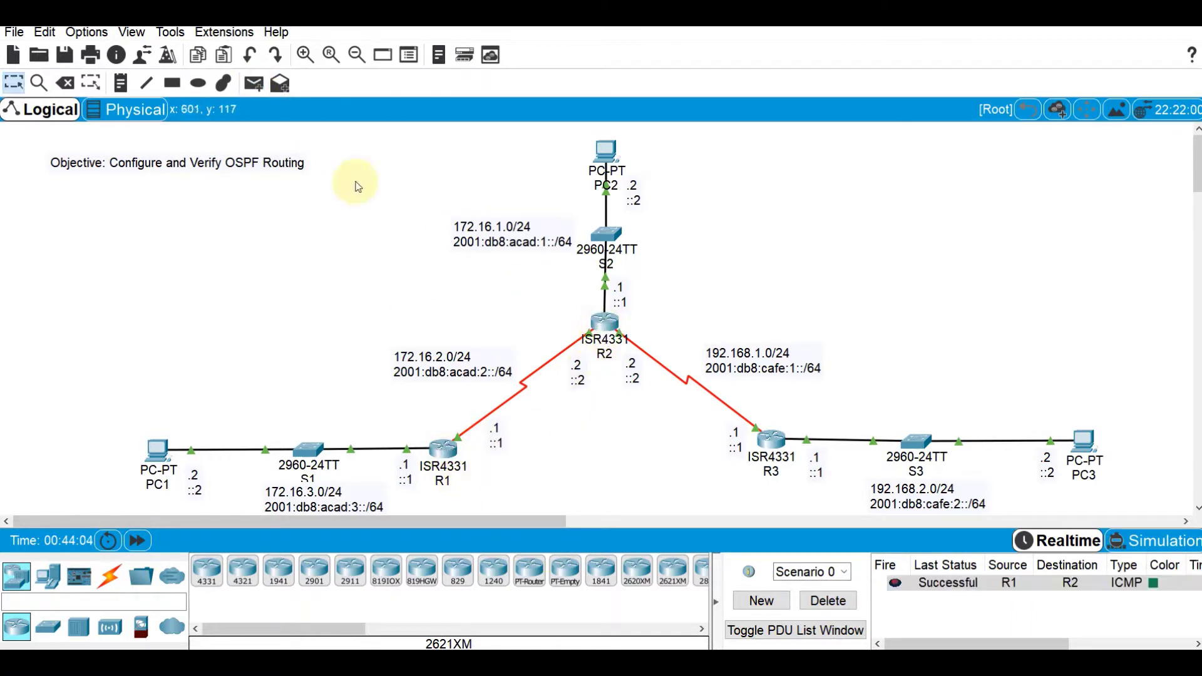
pyautogui.click(257, 88)
pyautogui.click(605, 325)
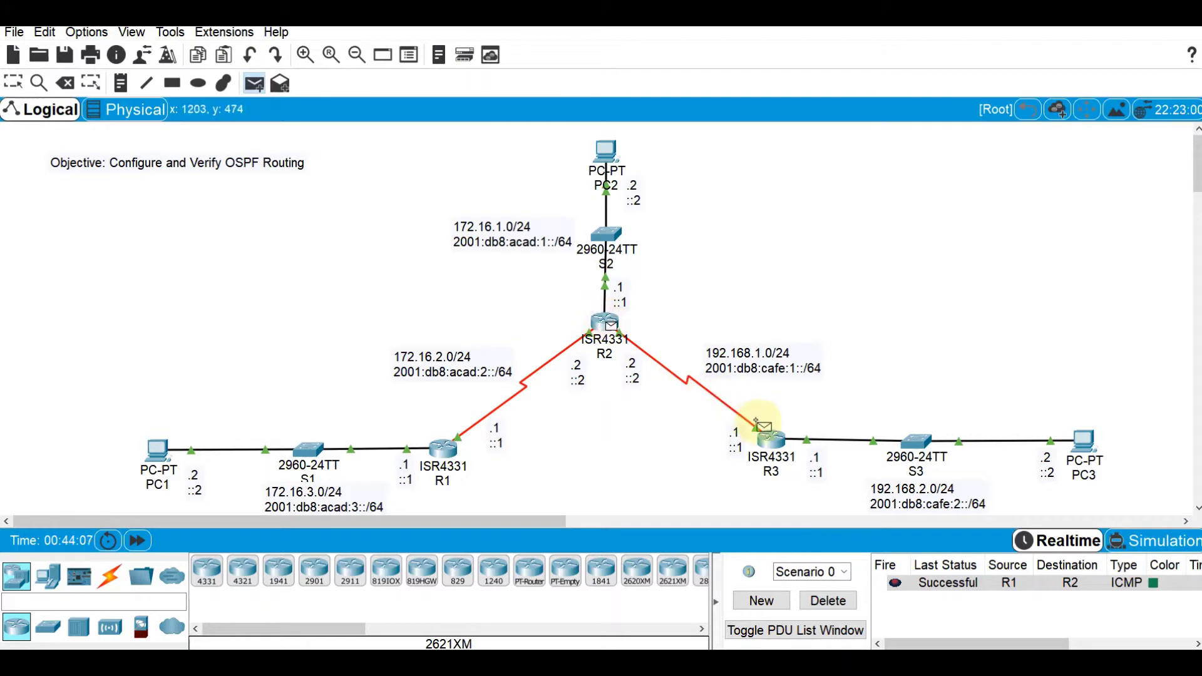
pyautogui.click(772, 439)
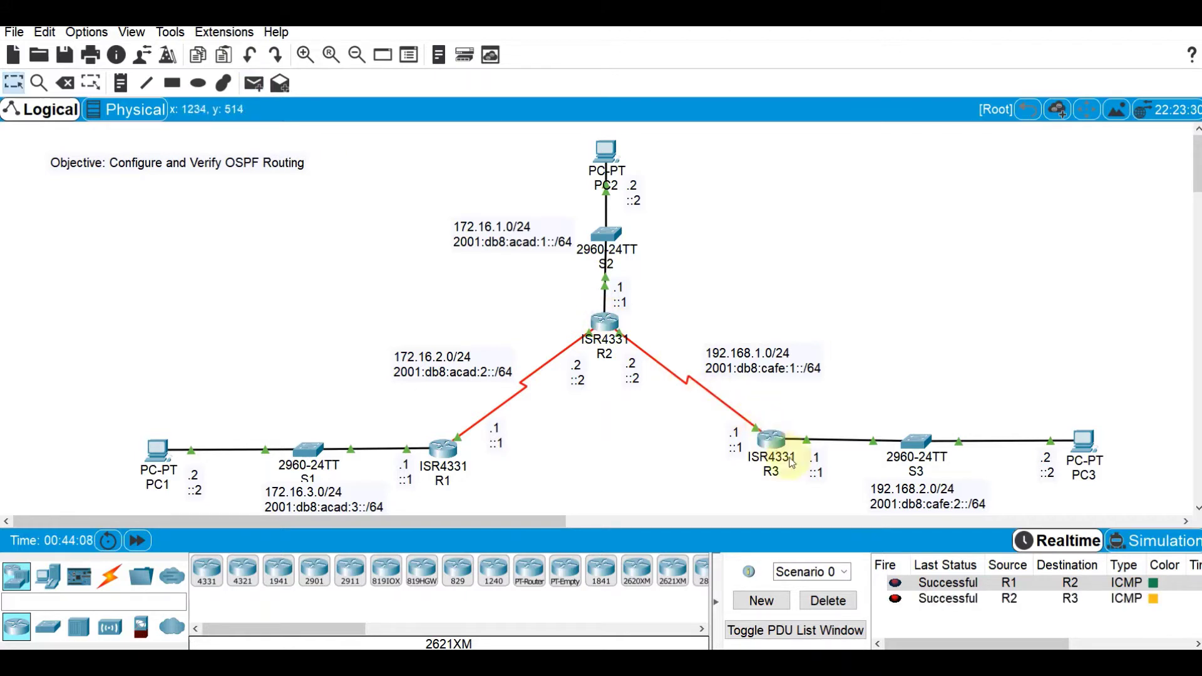
pyautogui.click(837, 604)
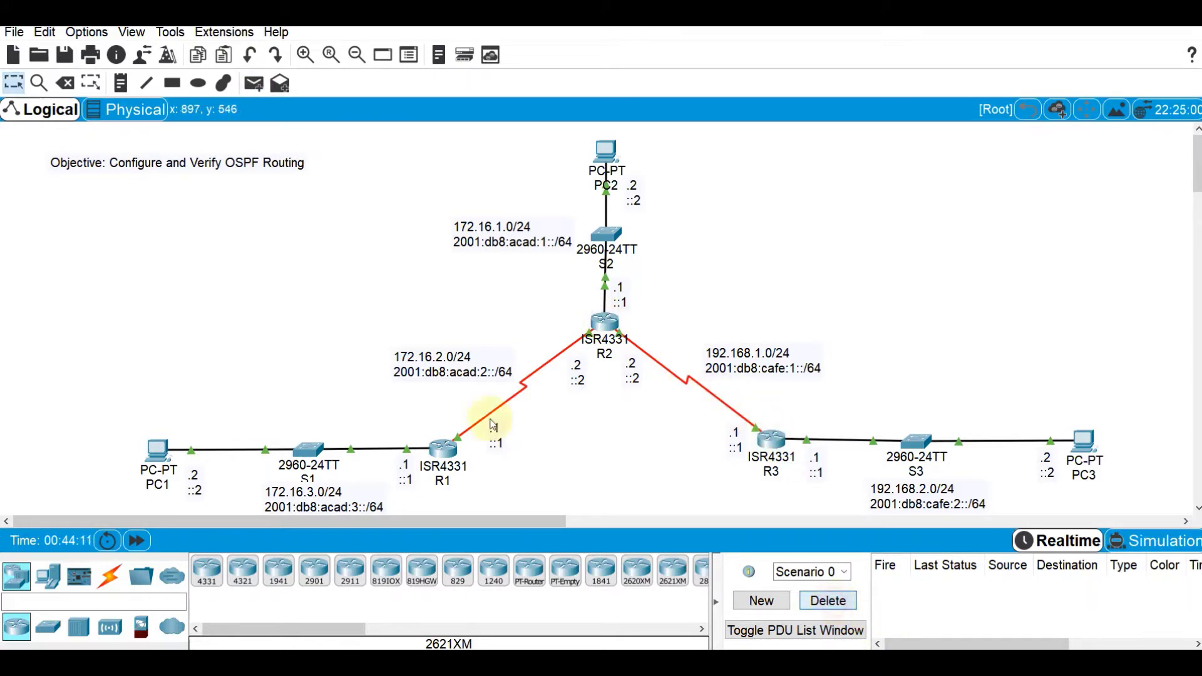
# Test connectivity between remote LANs with simple PDUs from PC1 to PC2 and from PC2 to PC3
pyautogui.click(254, 83)
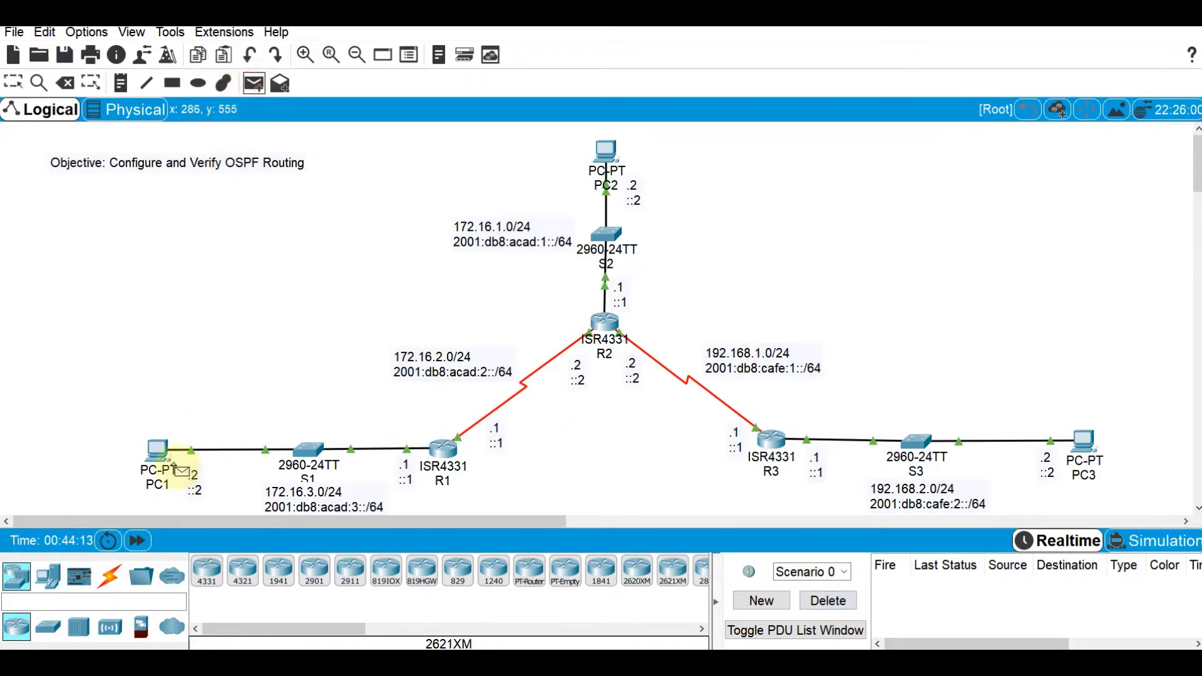
pyautogui.click(158, 450)
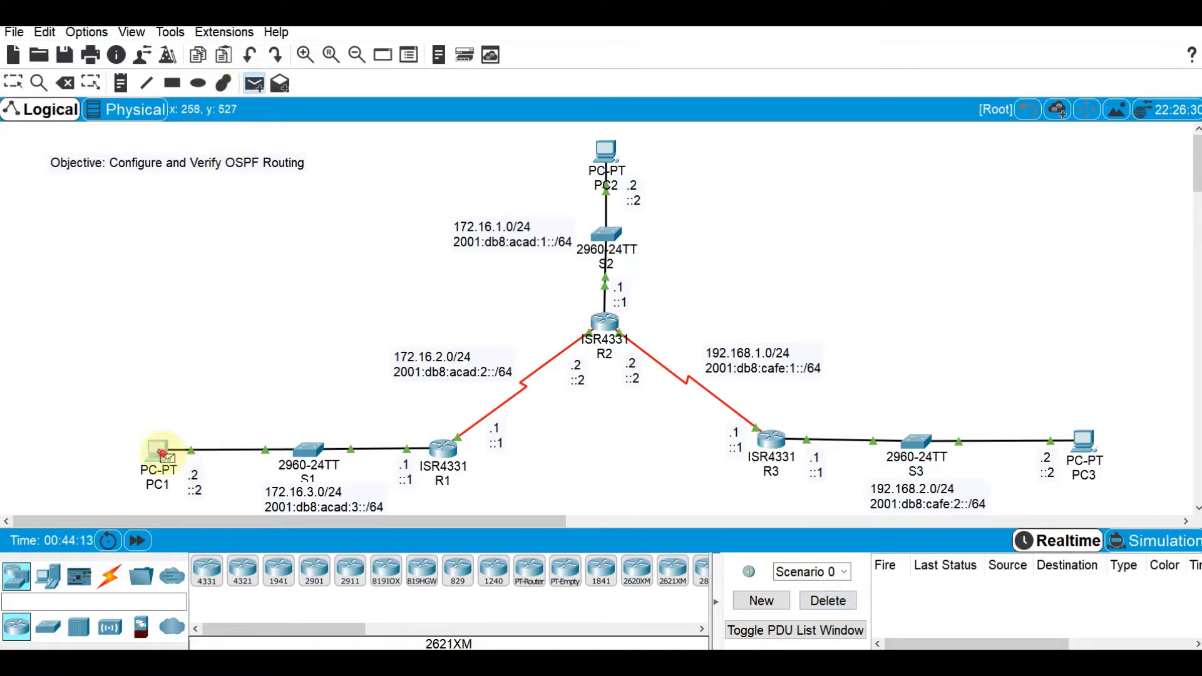
pyautogui.click(606, 155)
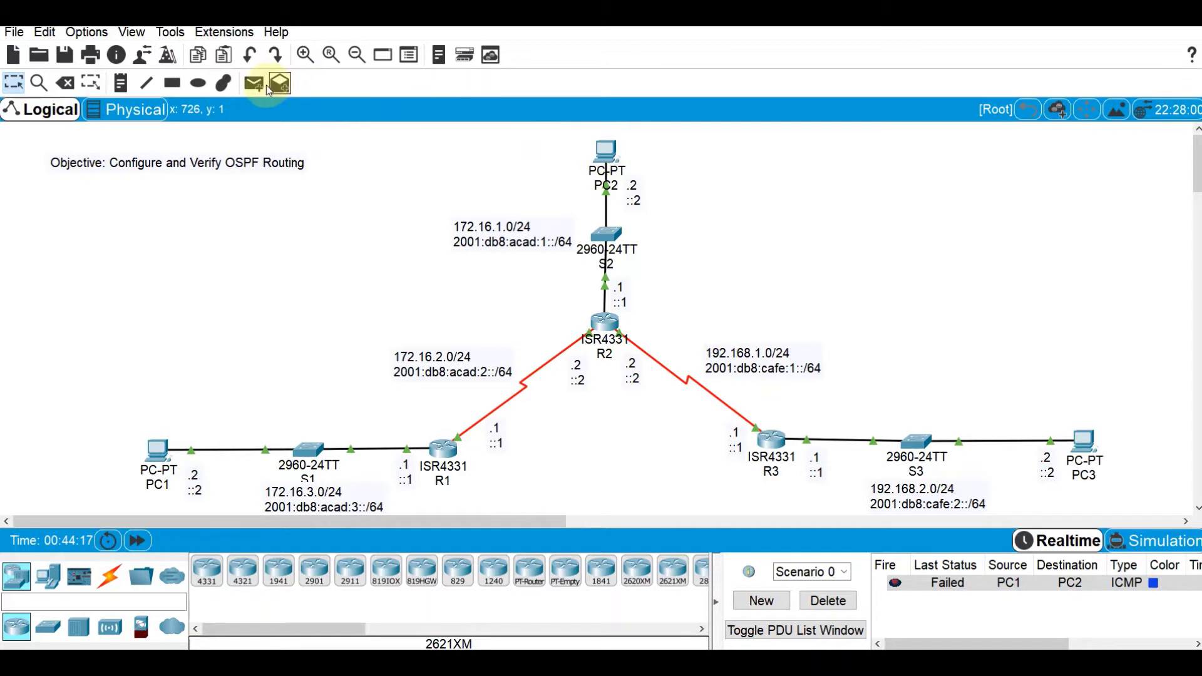
pyautogui.click(260, 84)
pyautogui.click(606, 155)
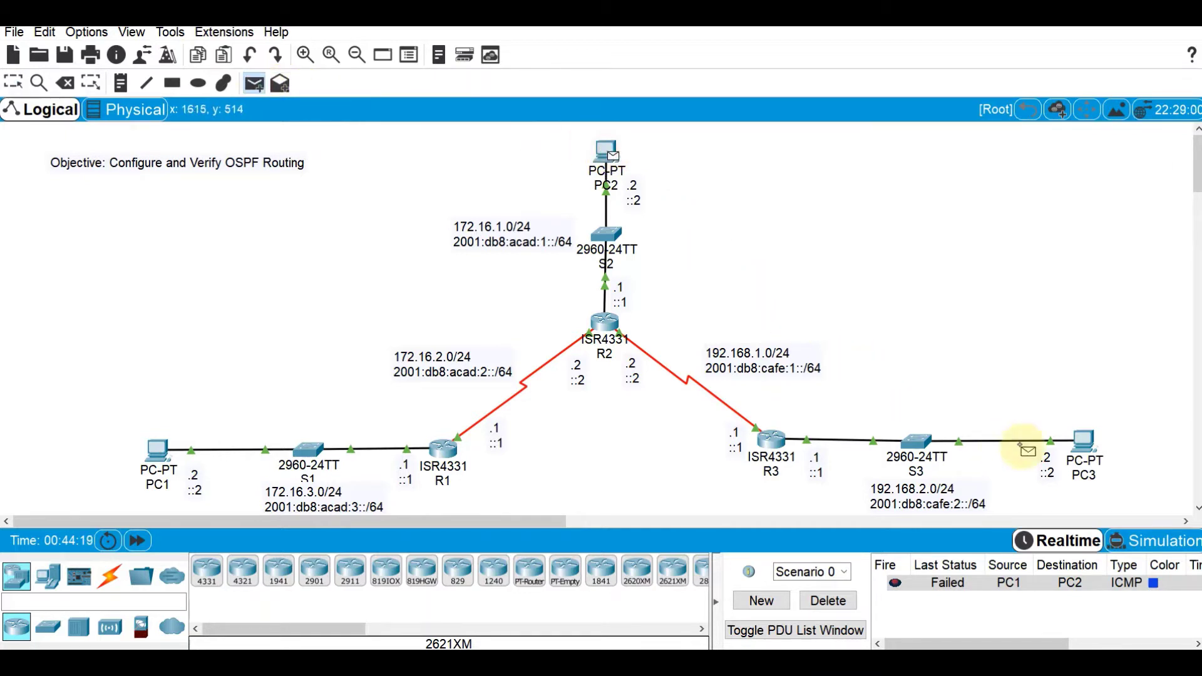
pyautogui.click(1085, 445)
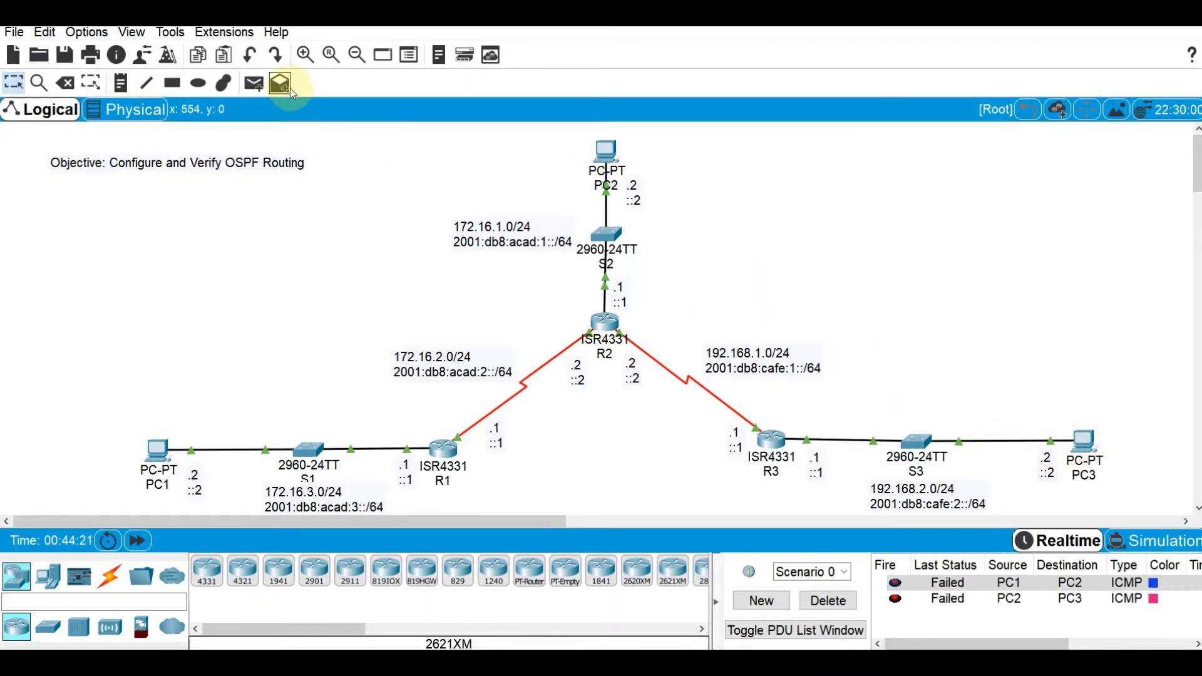
pyautogui.click(282, 85)
pyautogui.click(1065, 450)
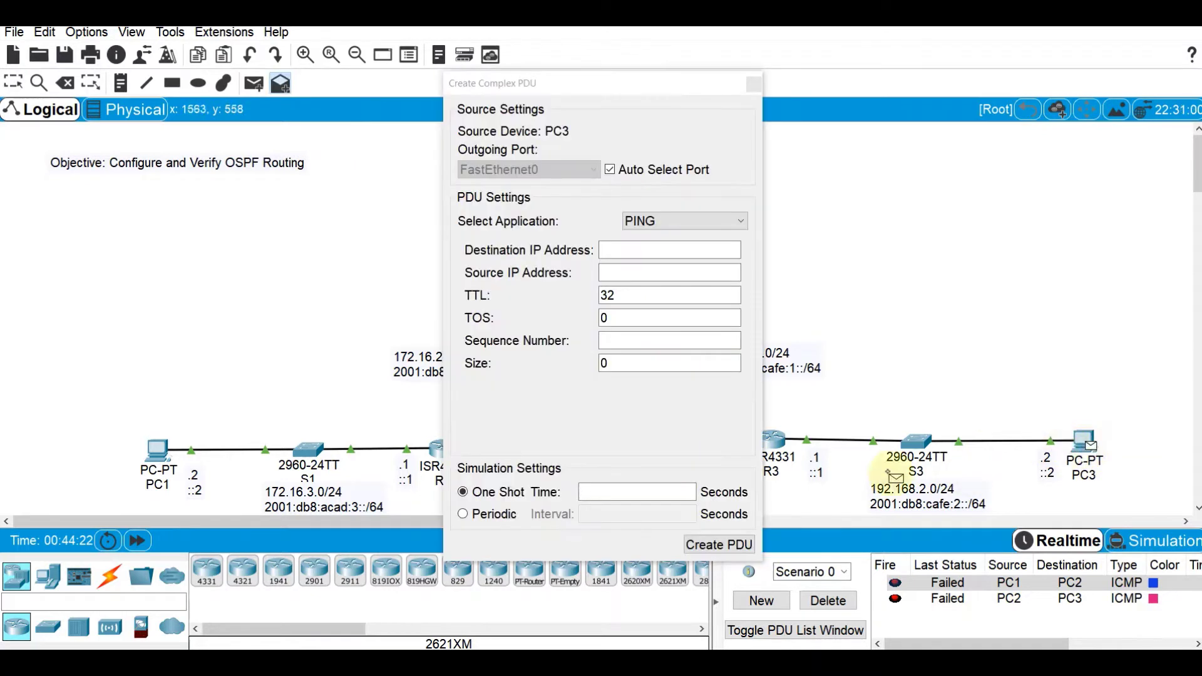
pyautogui.click(754, 88)
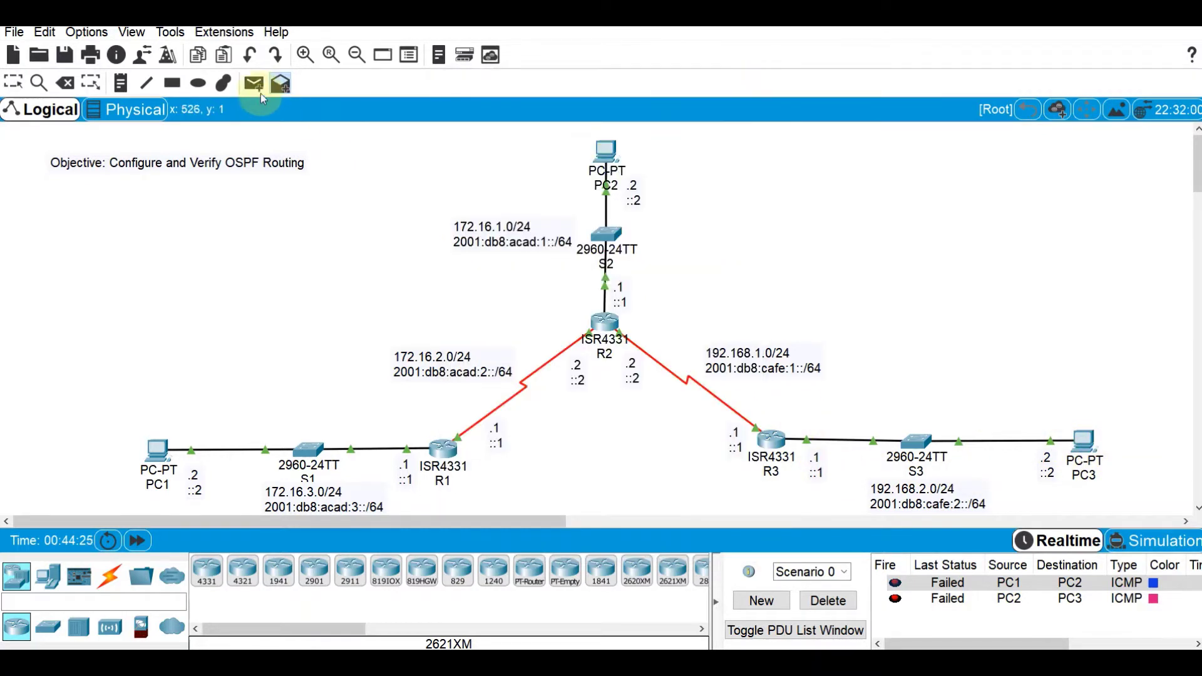
# Test connectivity from PC3 to PC1 with a simple PDU, and delete the scenario's PDUs
pyautogui.click(253, 84)
pyautogui.click(1081, 444)
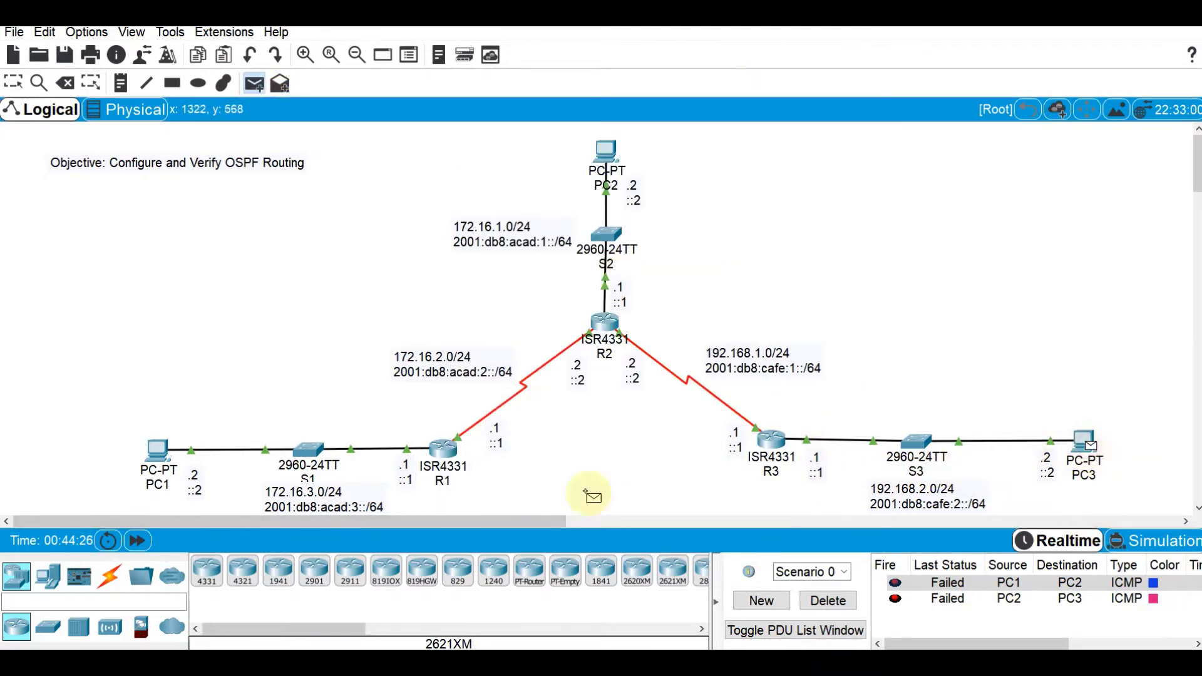
pyautogui.click(160, 458)
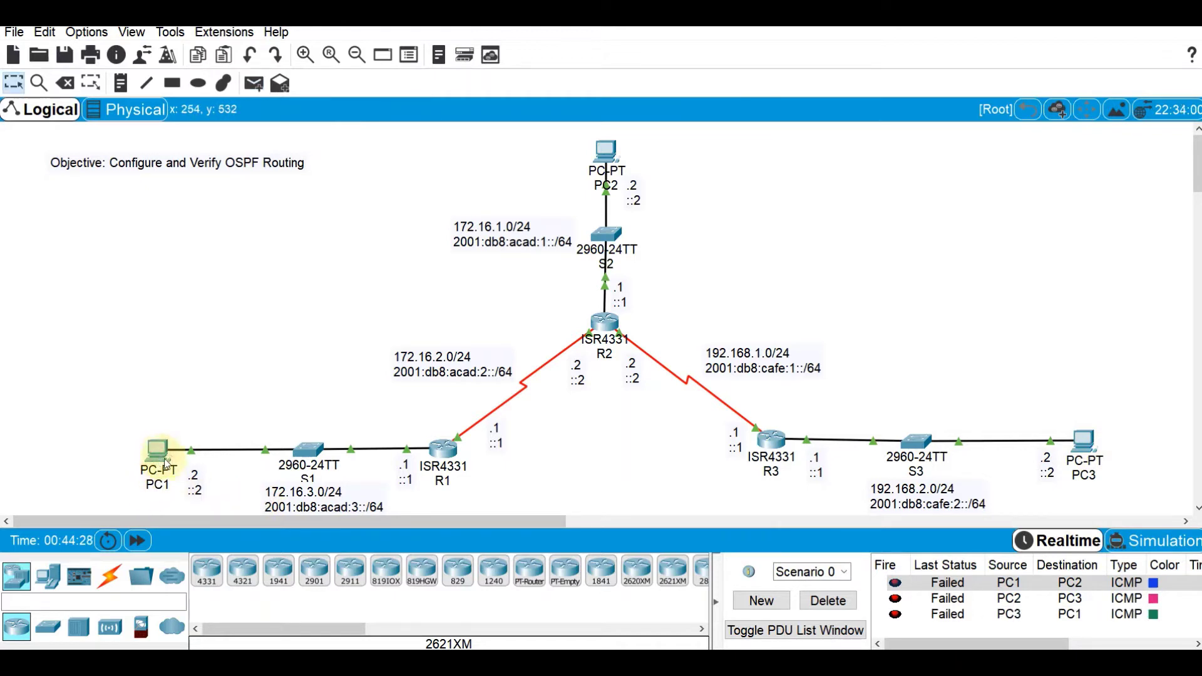
pyautogui.click(507, 604)
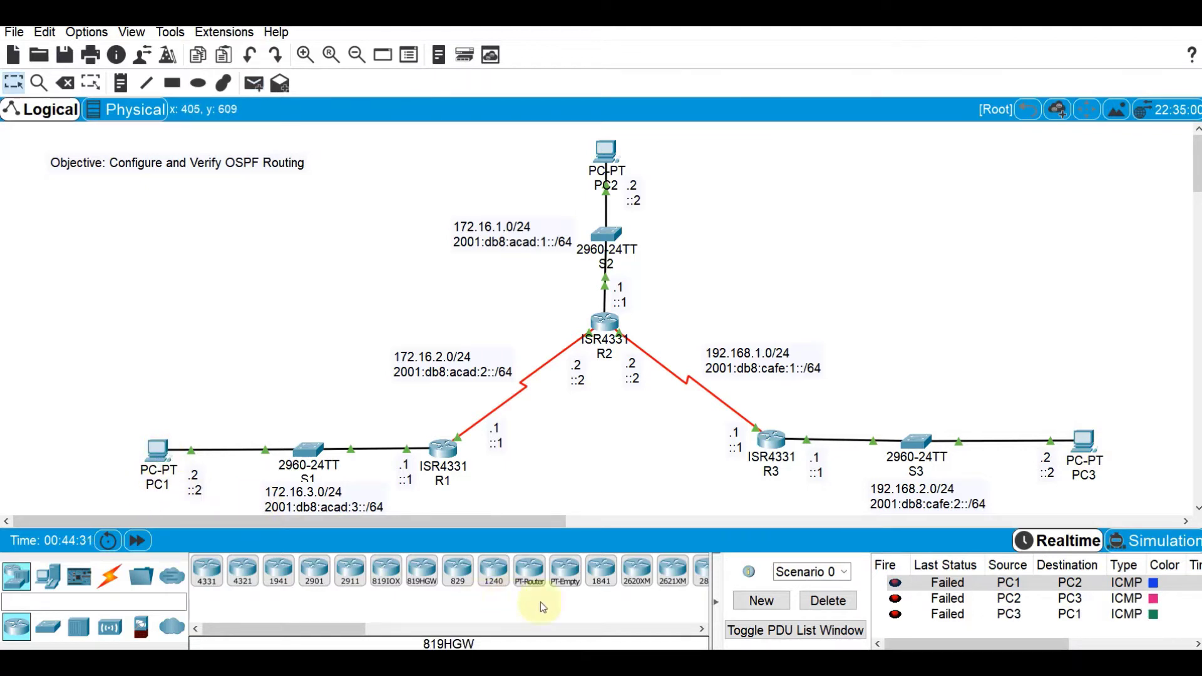
pyautogui.click(830, 603)
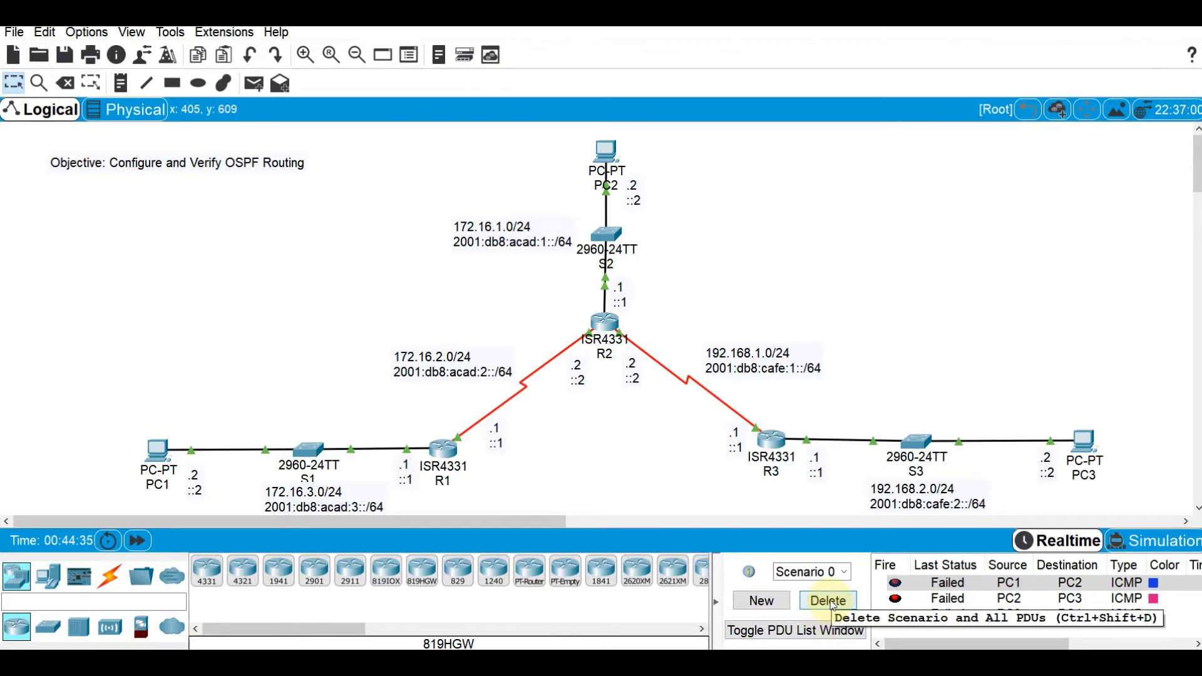
pyautogui.click(829, 601)
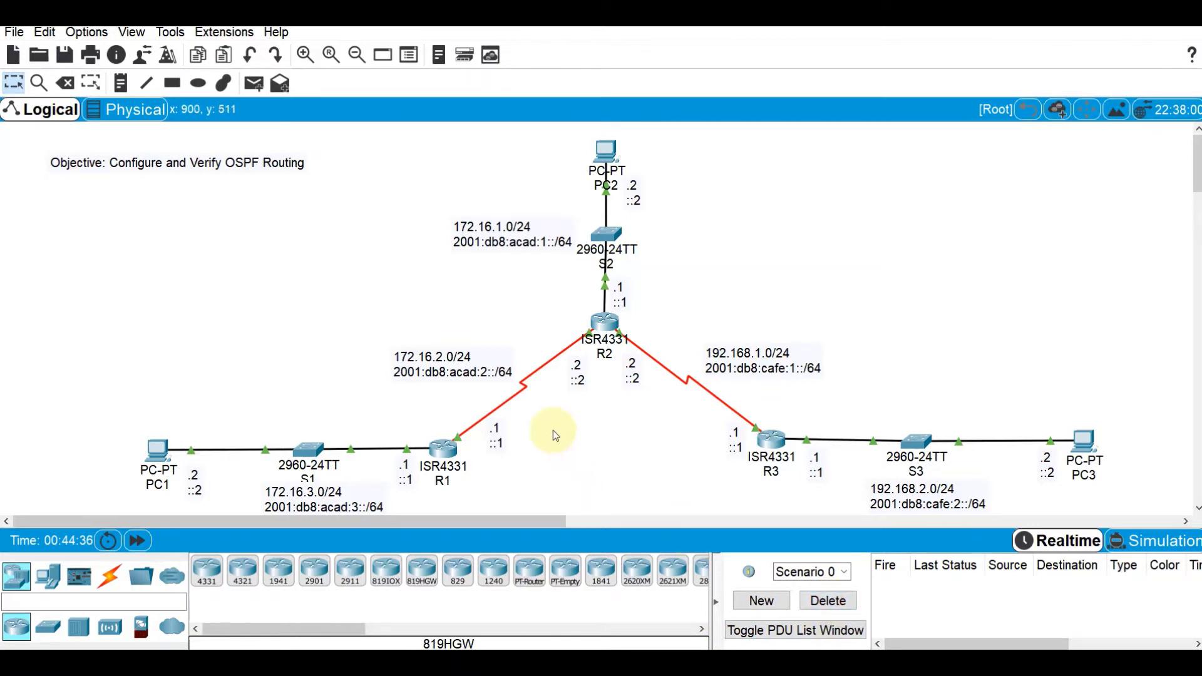
# Run "sh ip route" on router R1 with the console widened to fit the output, and return to the topology
pyautogui.click(446, 446)
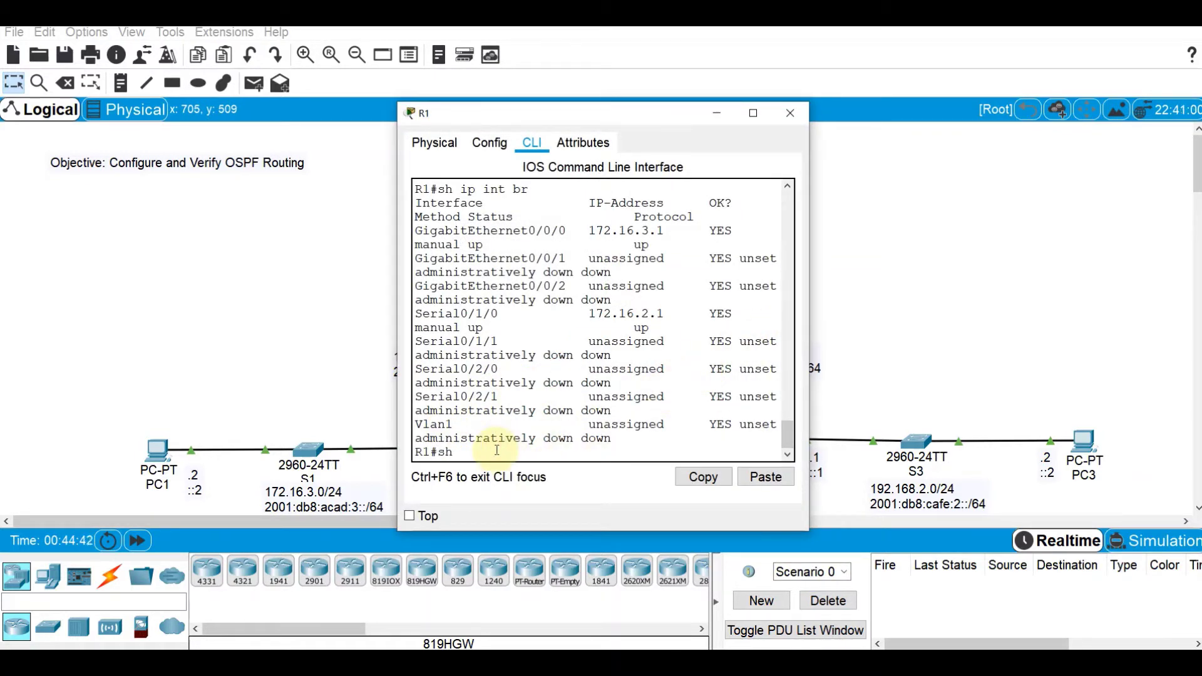
pyautogui.press('Return')
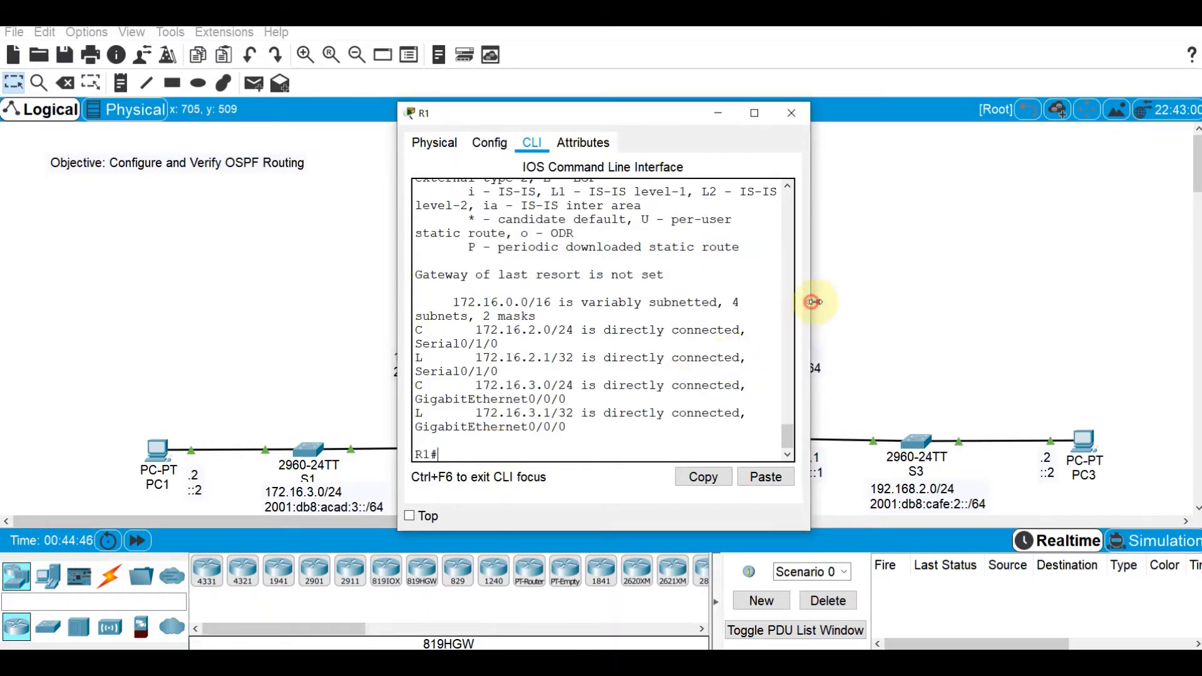
pyautogui.moveTo(809, 301); pyautogui.dragTo(997, 301)
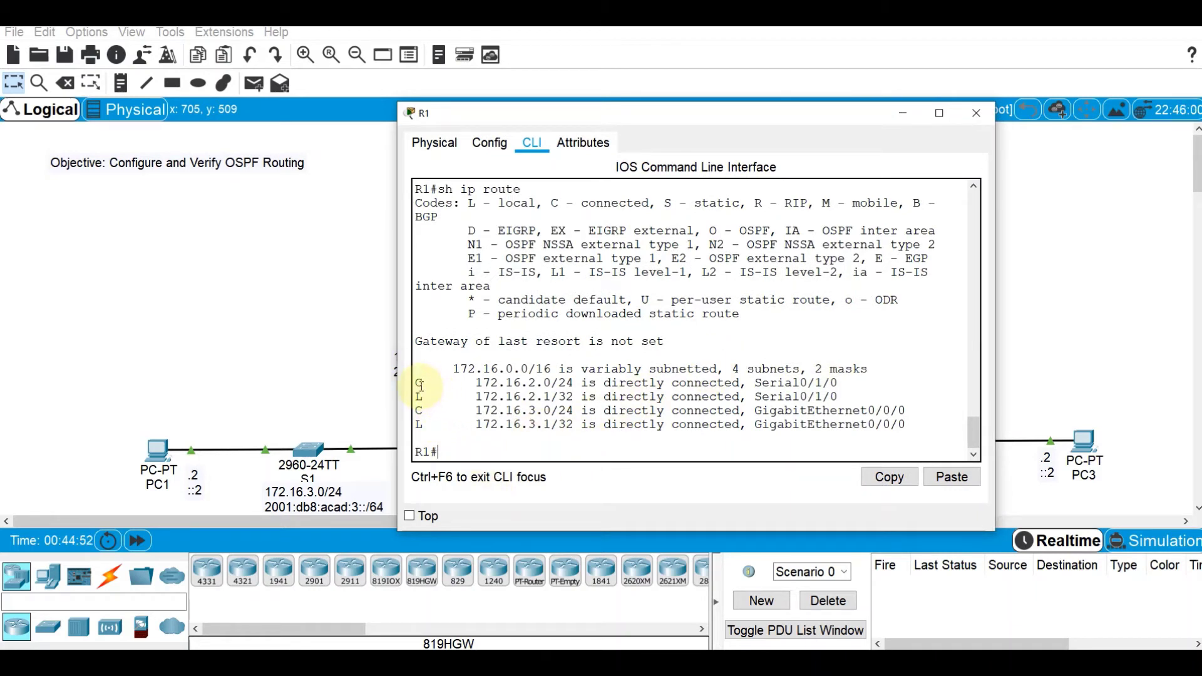
pyautogui.click(295, 373)
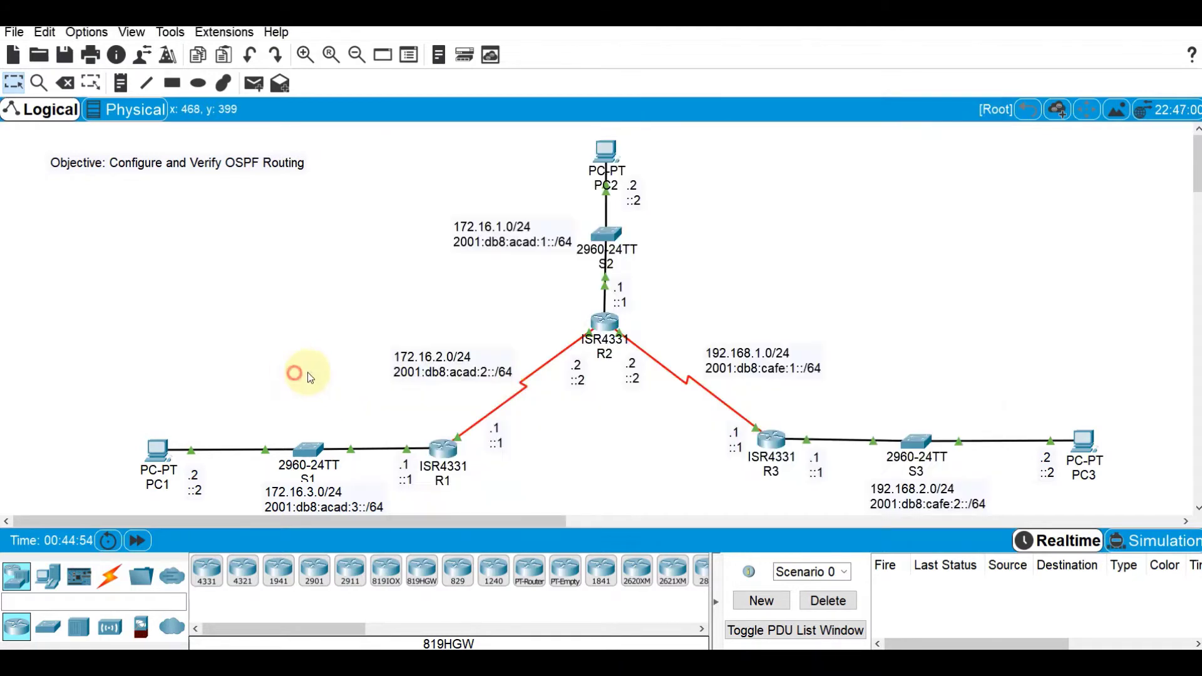
# Enter privileged EXEC mode on R2, run "sh ip route" in a widened console, and minimize the router window
pyautogui.click(605, 330)
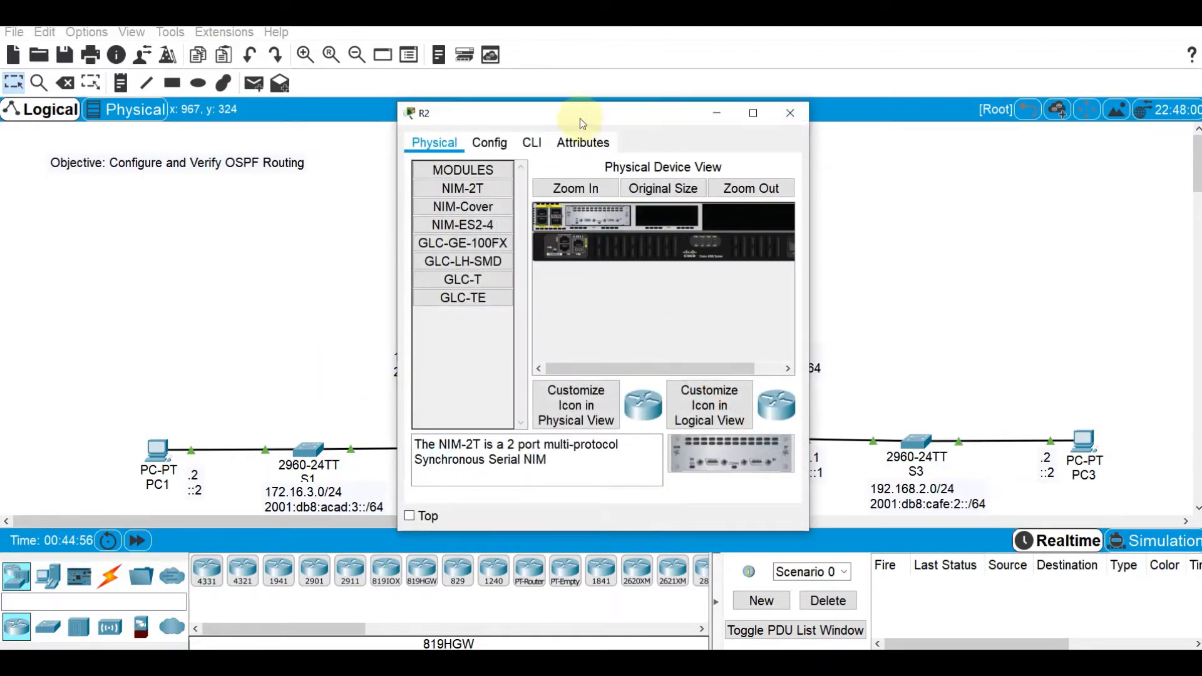
pyautogui.click(531, 143)
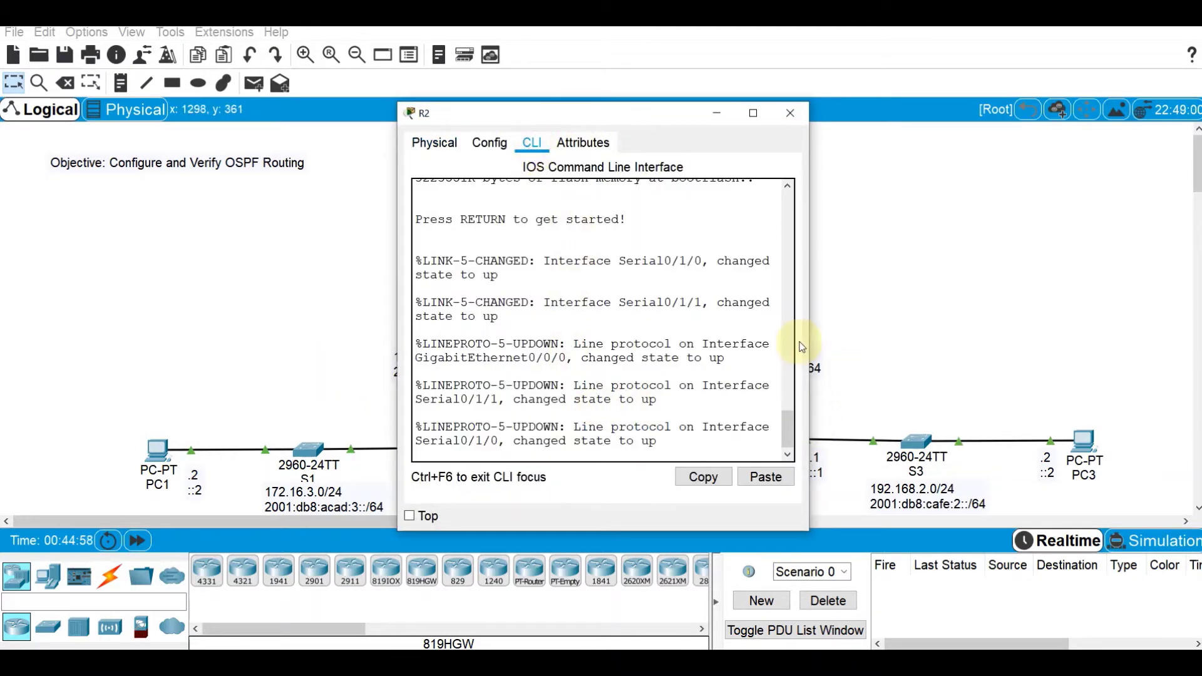
pyautogui.moveTo(808, 341); pyautogui.dragTo(1034, 341)
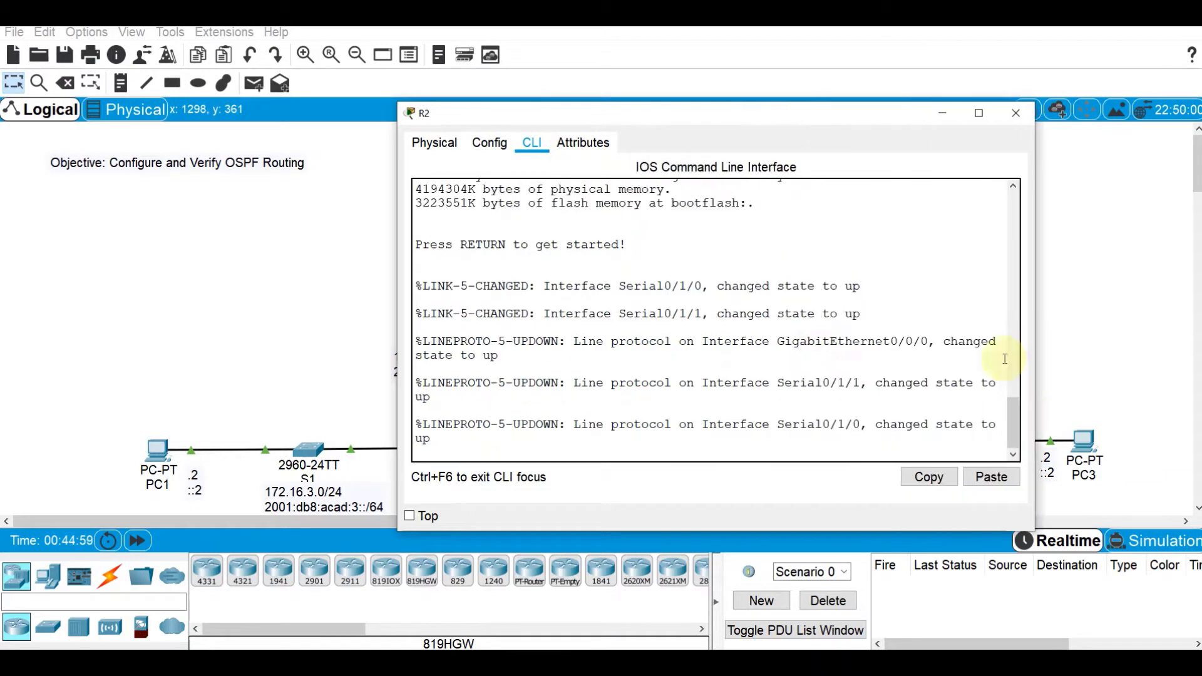
pyautogui.click(739, 409)
pyautogui.press('Return')
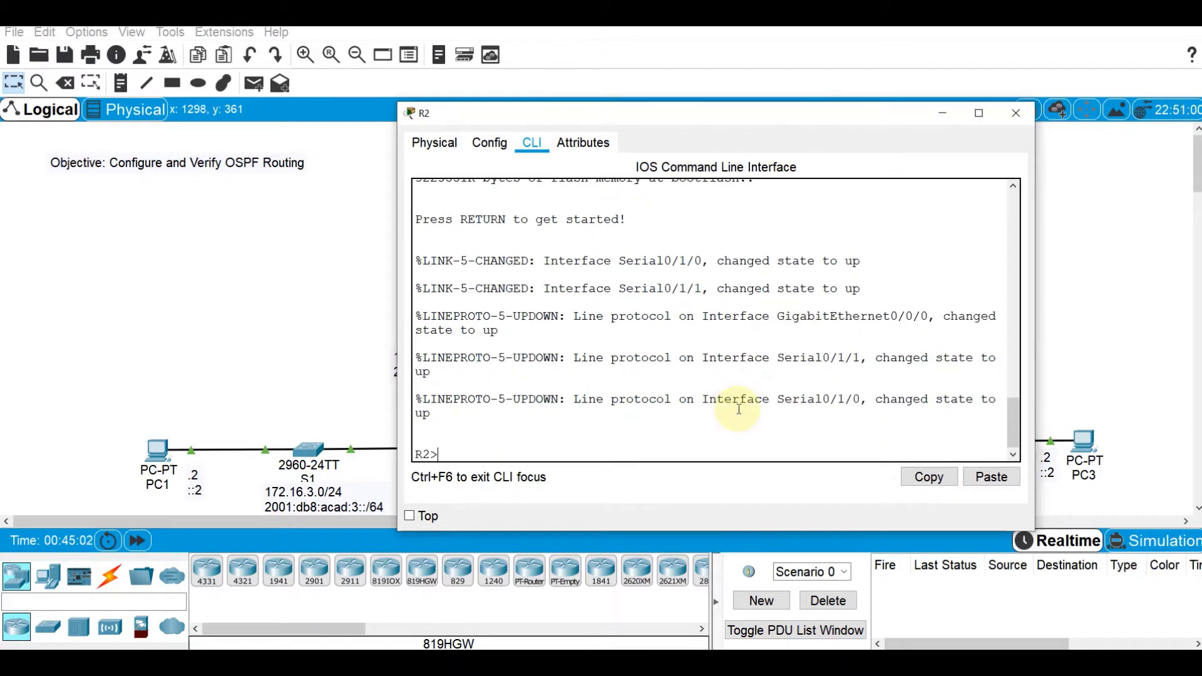
pyautogui.write('en')
pyautogui.press('Return')
pyautogui.write('sh ip rout')
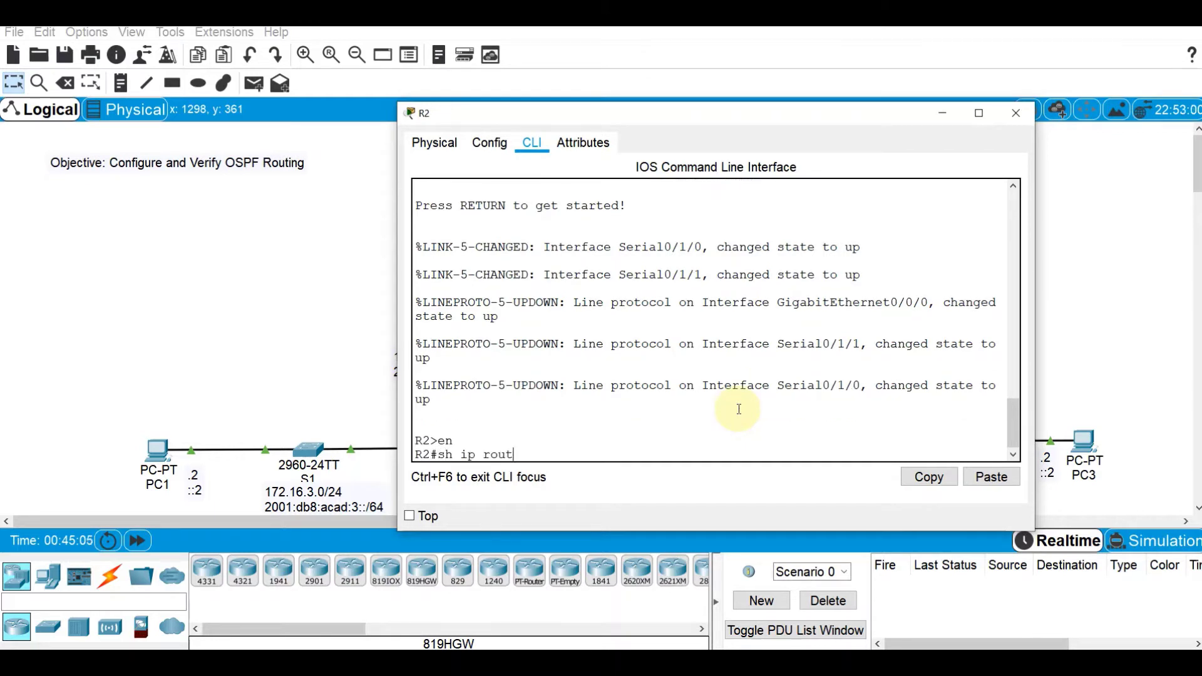
pyautogui.write('e')
pyautogui.press('Return')
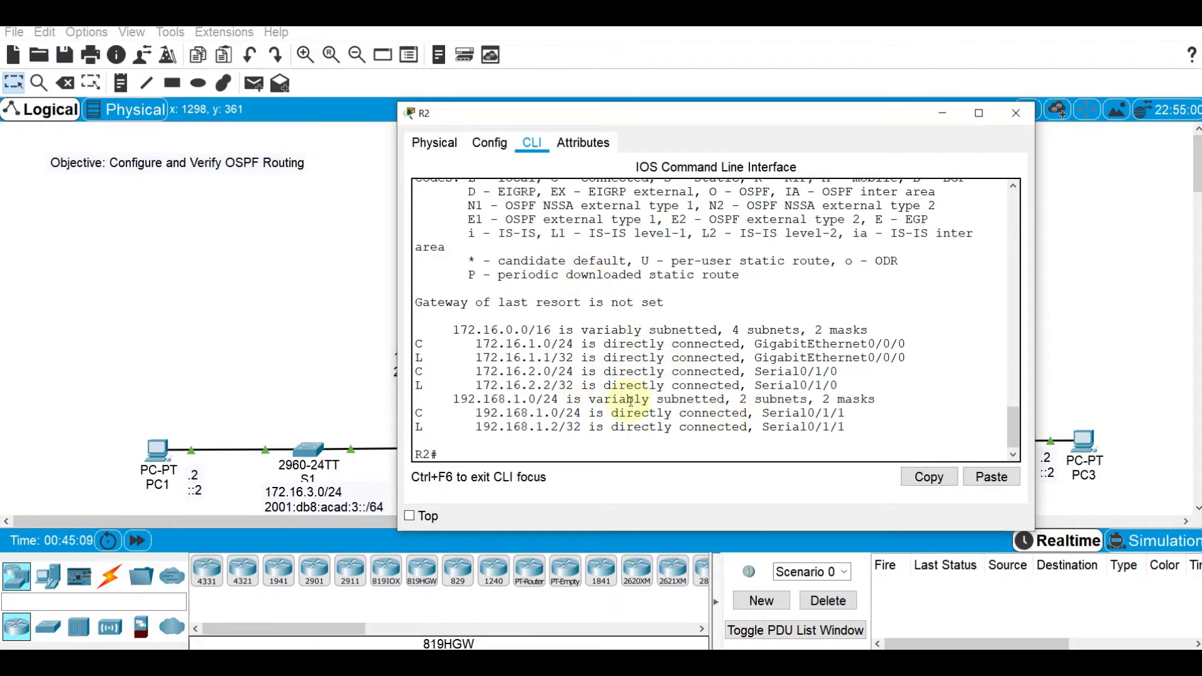
pyautogui.click(944, 114)
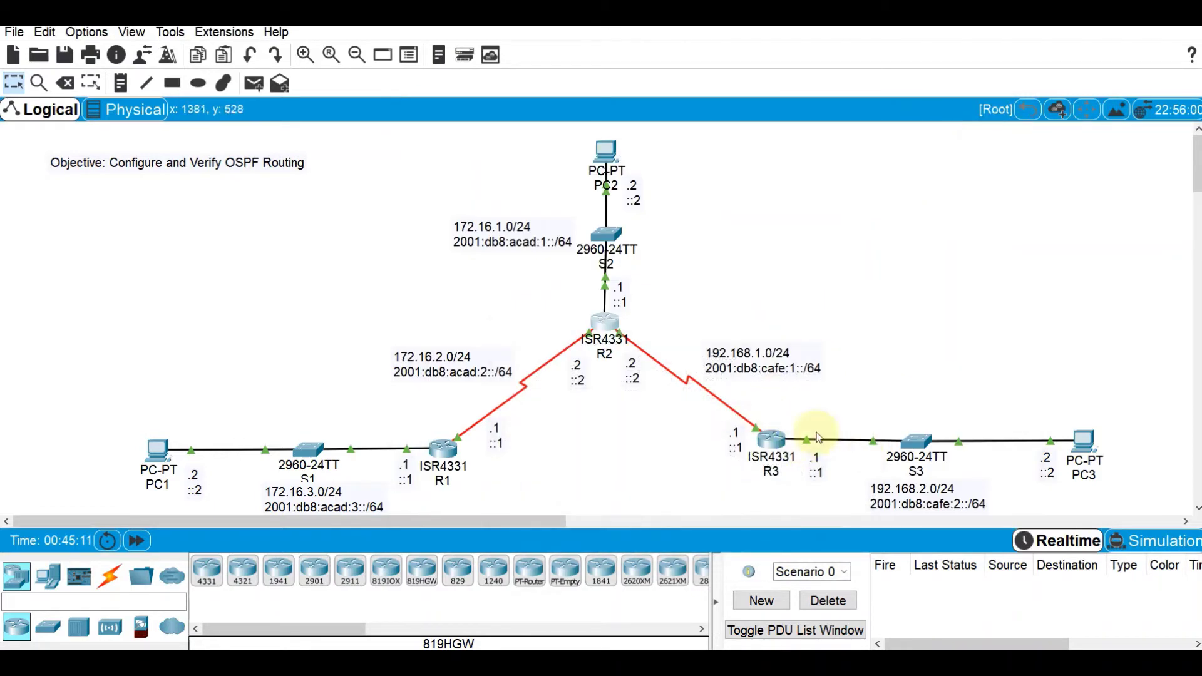
# Enter privileged EXEC mode on R3, run "sh ip route" in a widened console, and return to the topology
pyautogui.click(774, 437)
pyautogui.click(532, 143)
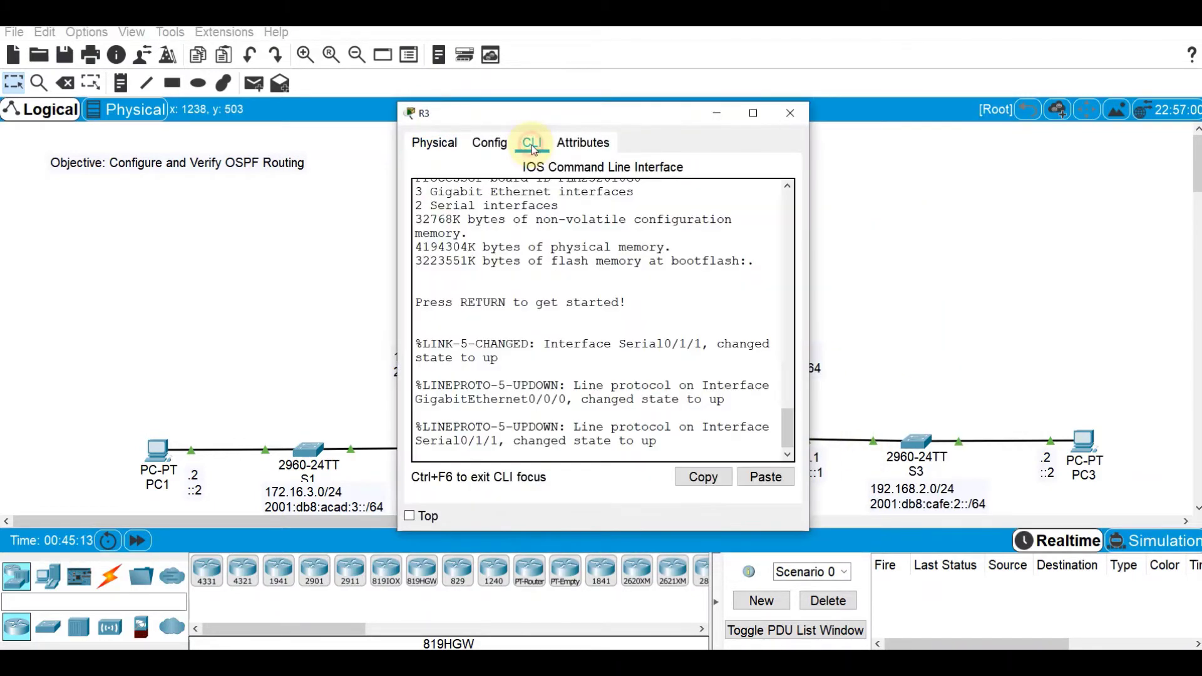
pyautogui.moveTo(810, 279); pyautogui.dragTo(985, 290)
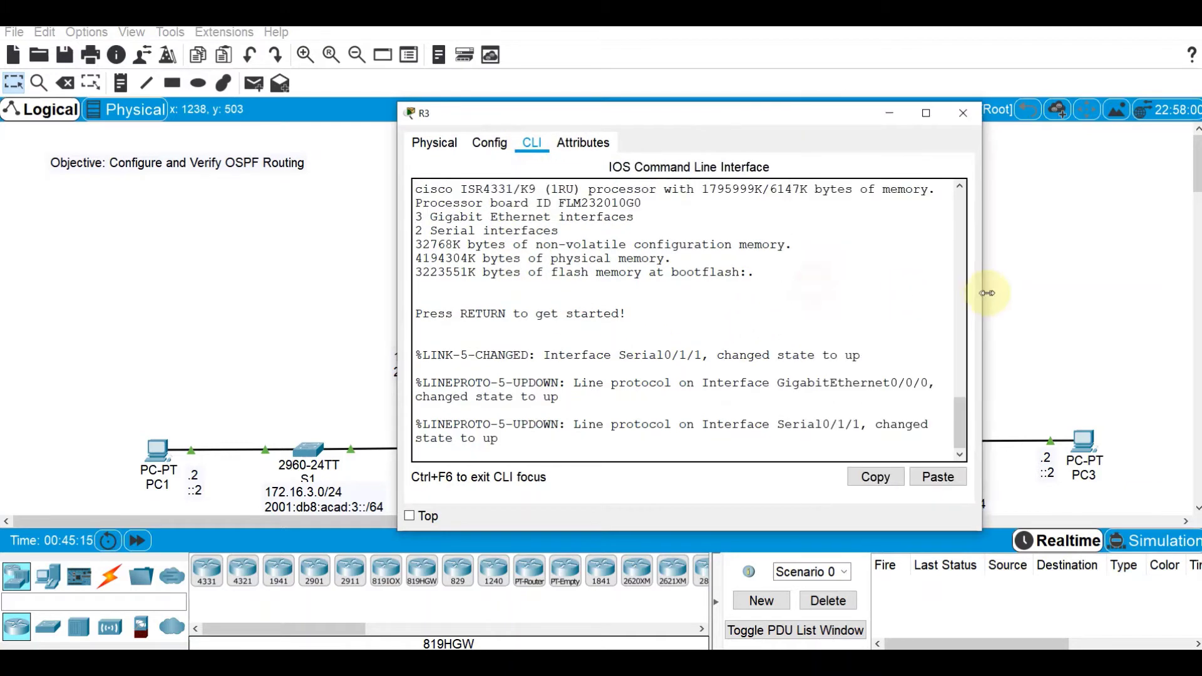
pyautogui.click(756, 369)
pyautogui.press('Return')
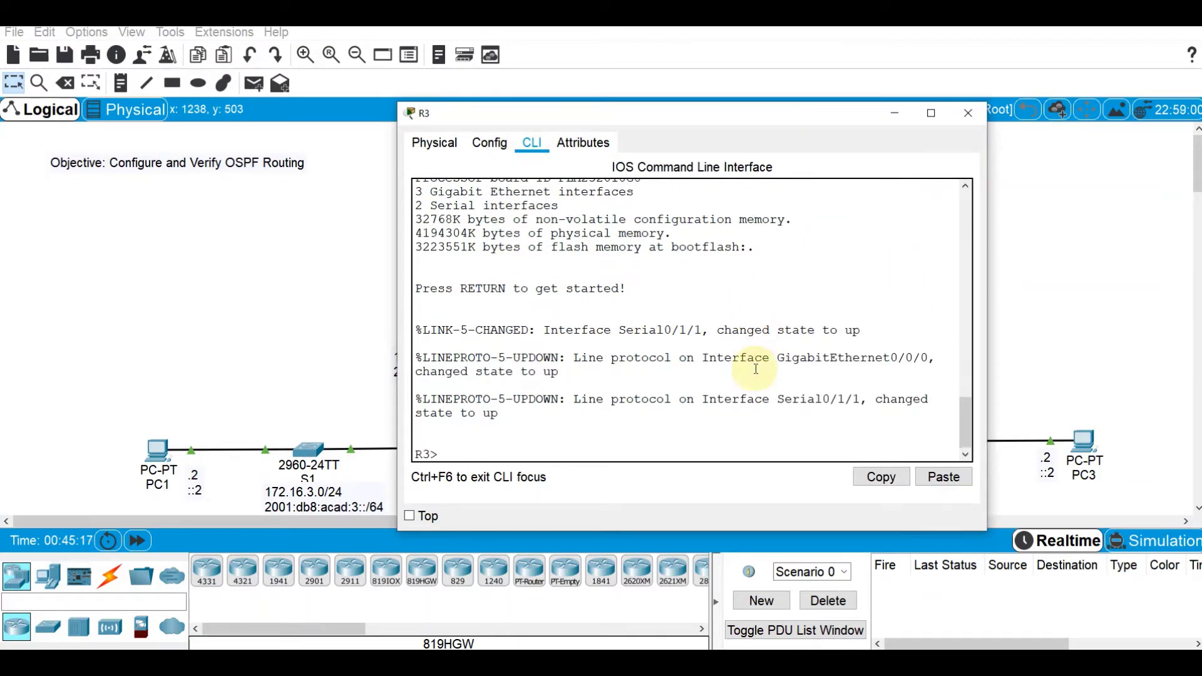
pyautogui.write('en')
pyautogui.press('Return')
pyautogui.write('sh ip')
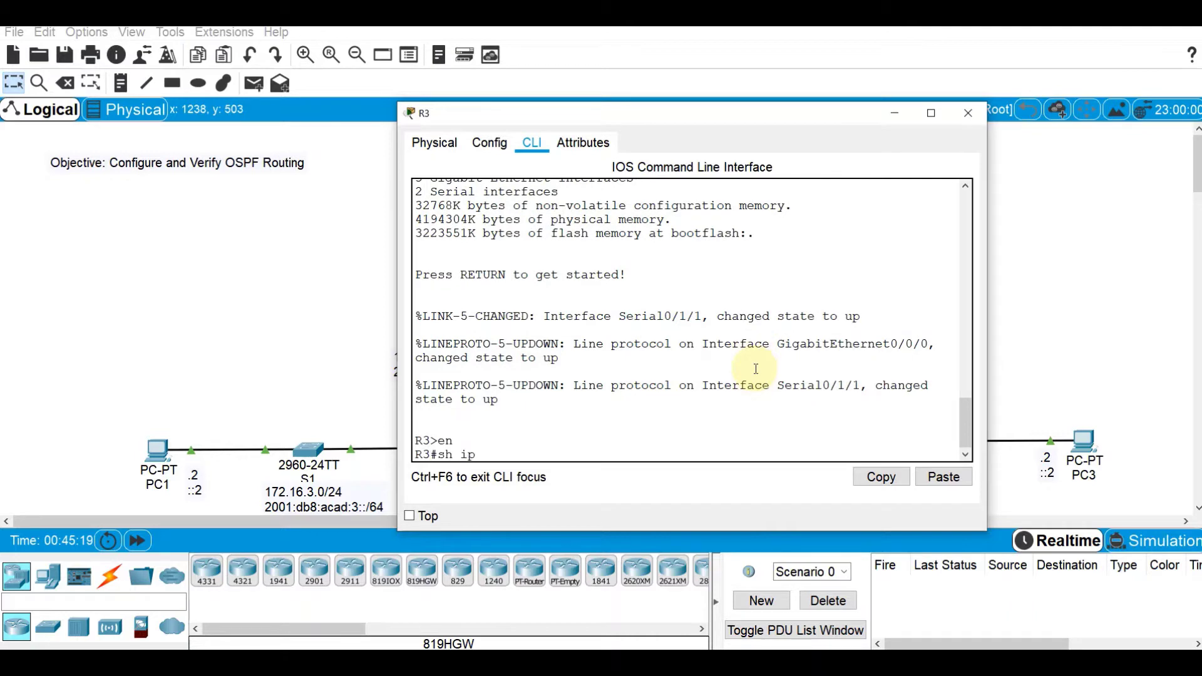
pyautogui.write(' route')
pyautogui.press('Return')
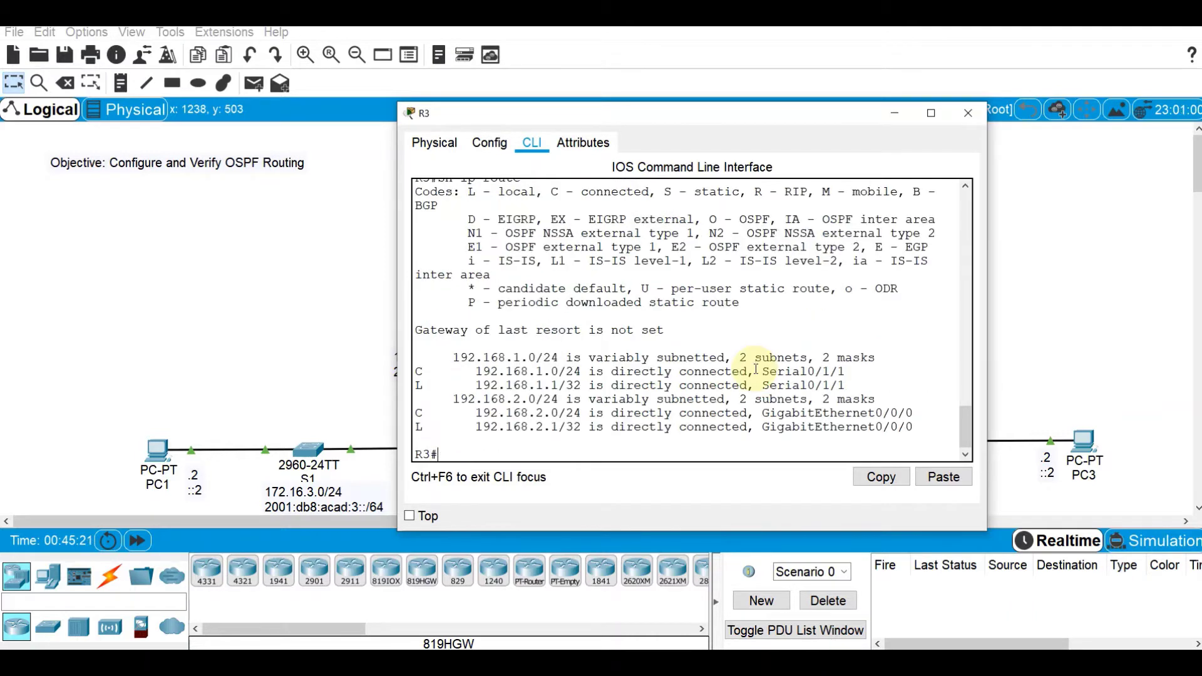
pyautogui.click(322, 277)
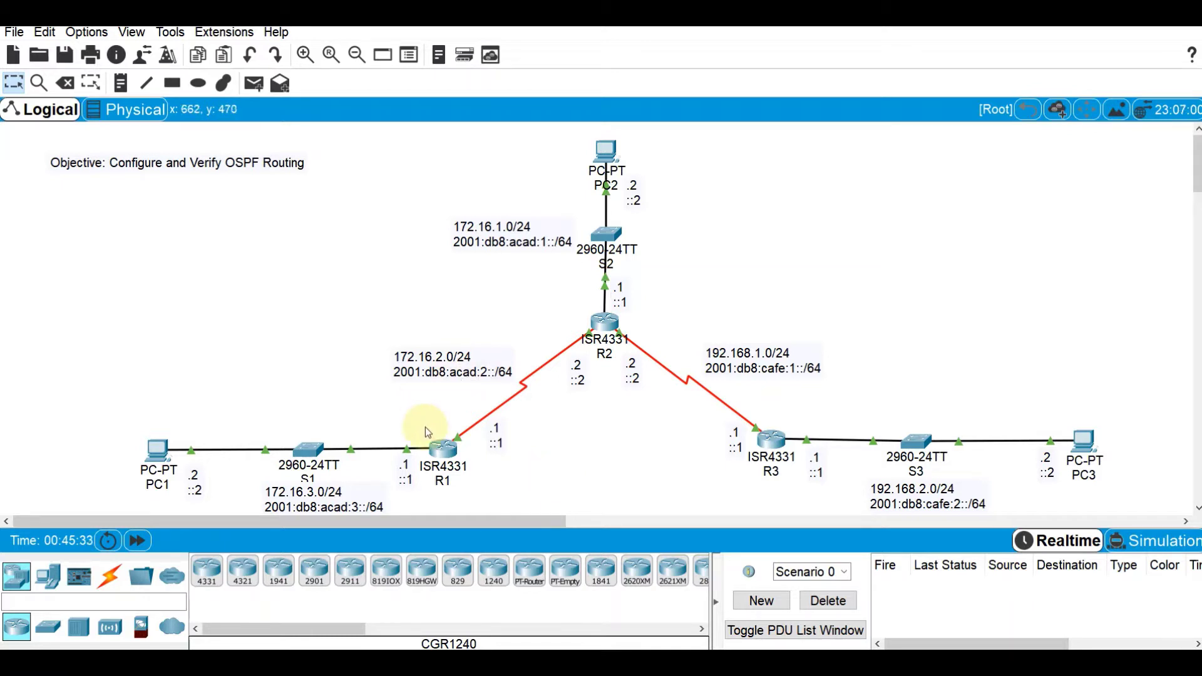
# Place R1's console beside the topology, enter global configuration mode, and start OSPF with process ID 1
pyautogui.click(446, 447)
pyautogui.moveTo(678, 124); pyautogui.dragTo(938, 70)
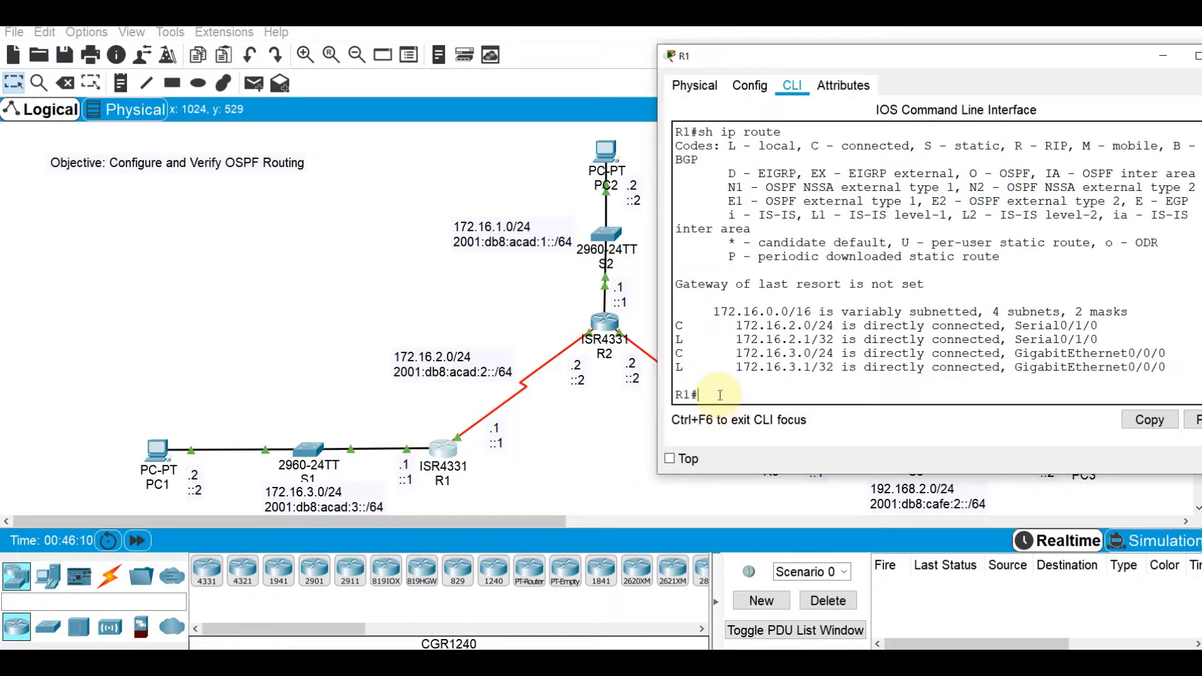
pyautogui.write('conf t')
pyautogui.press('Return')
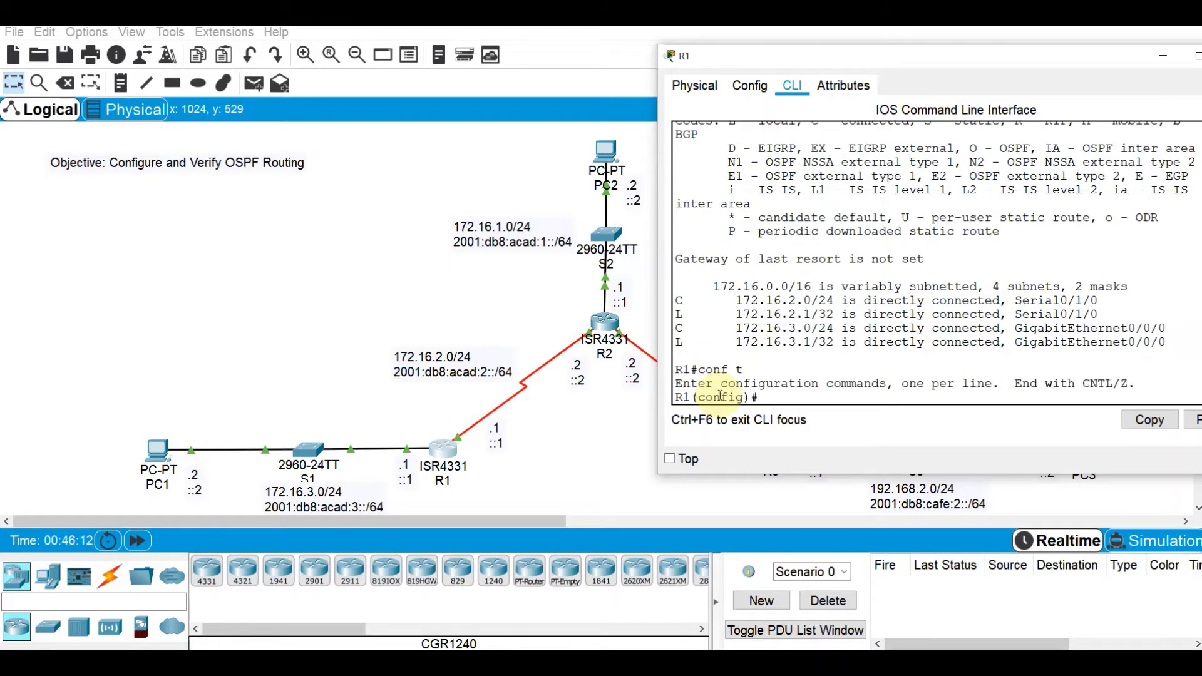
pyautogui.write('router ospf 1')
pyautogui.press('Return')
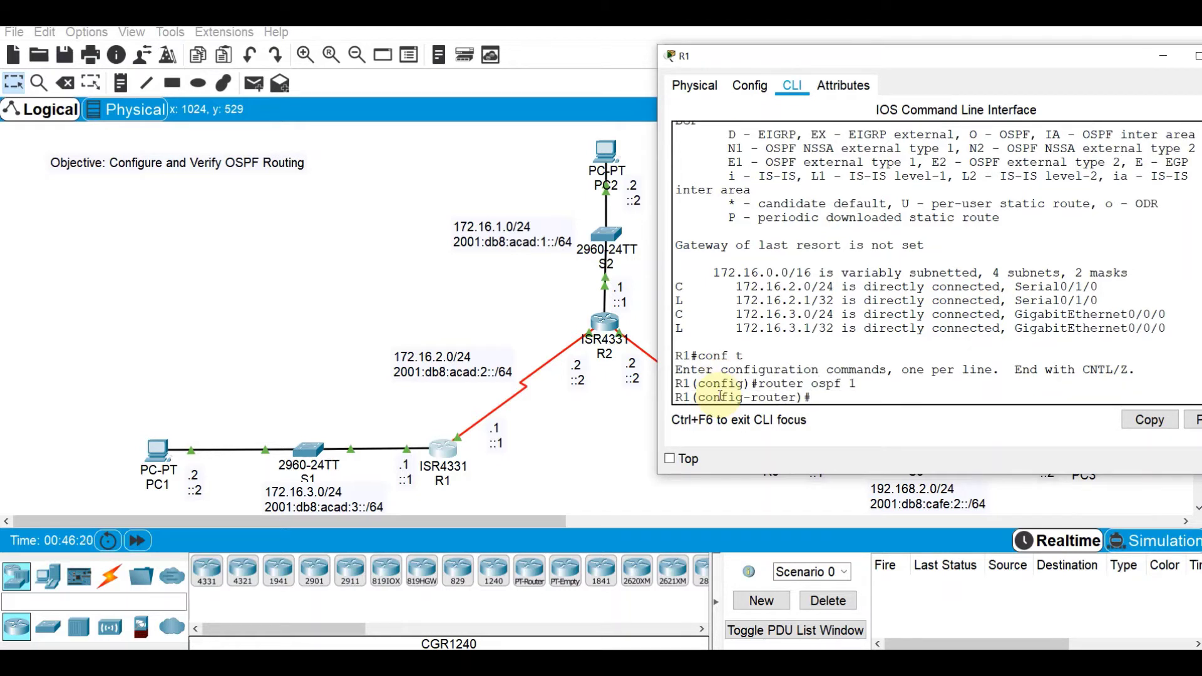
# Advertise networks 172.16.3.0 and 172.16.2.0 in R1's OSPF process, each with wildcard mask 0.0.0.255 in area 0
pyautogui.write('net 172.16.3.0 0.0.0.2')
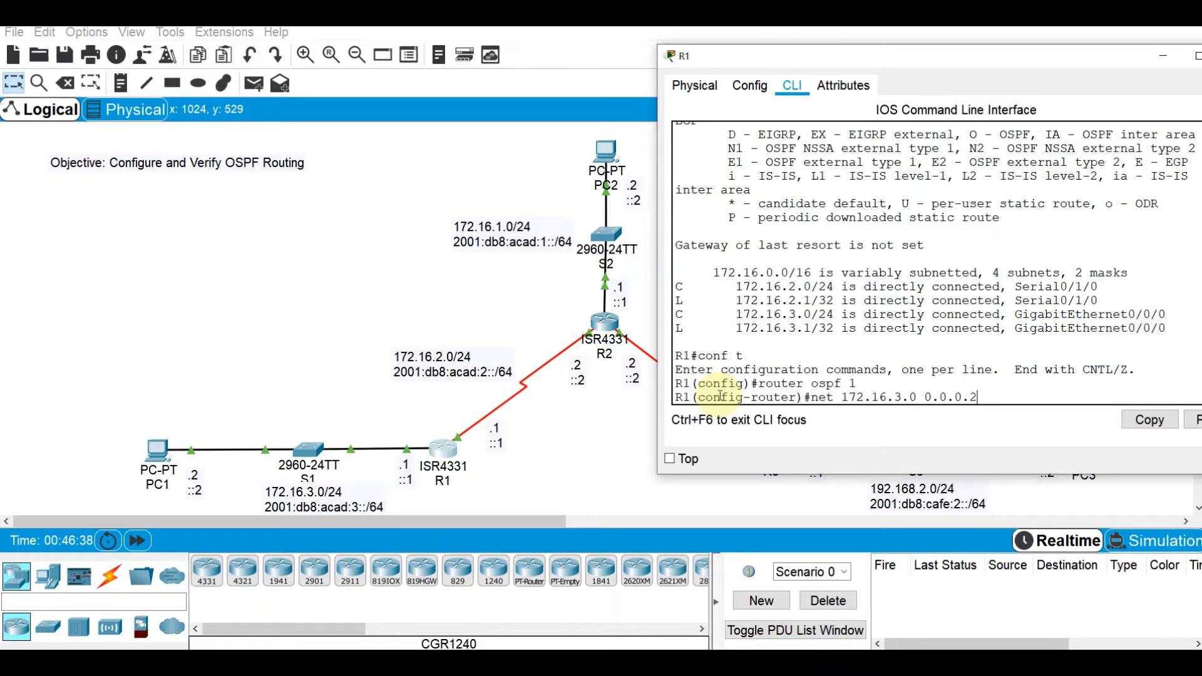
pyautogui.write('55')
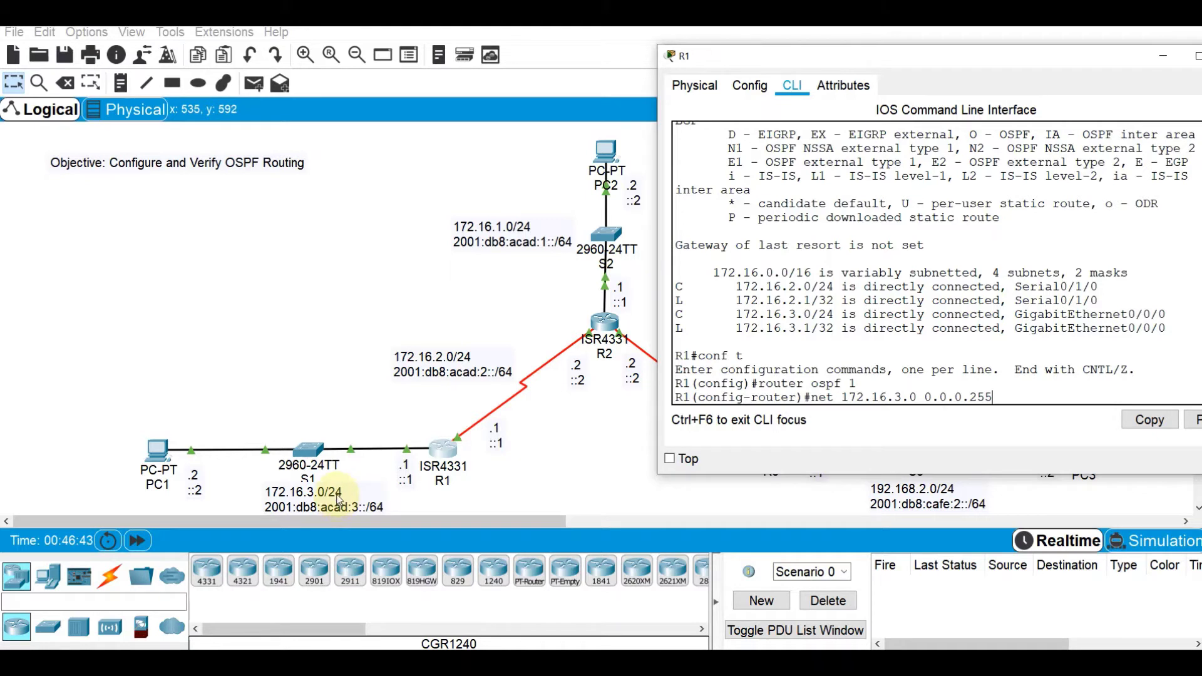
pyautogui.write('area 0')
pyautogui.press('Return')
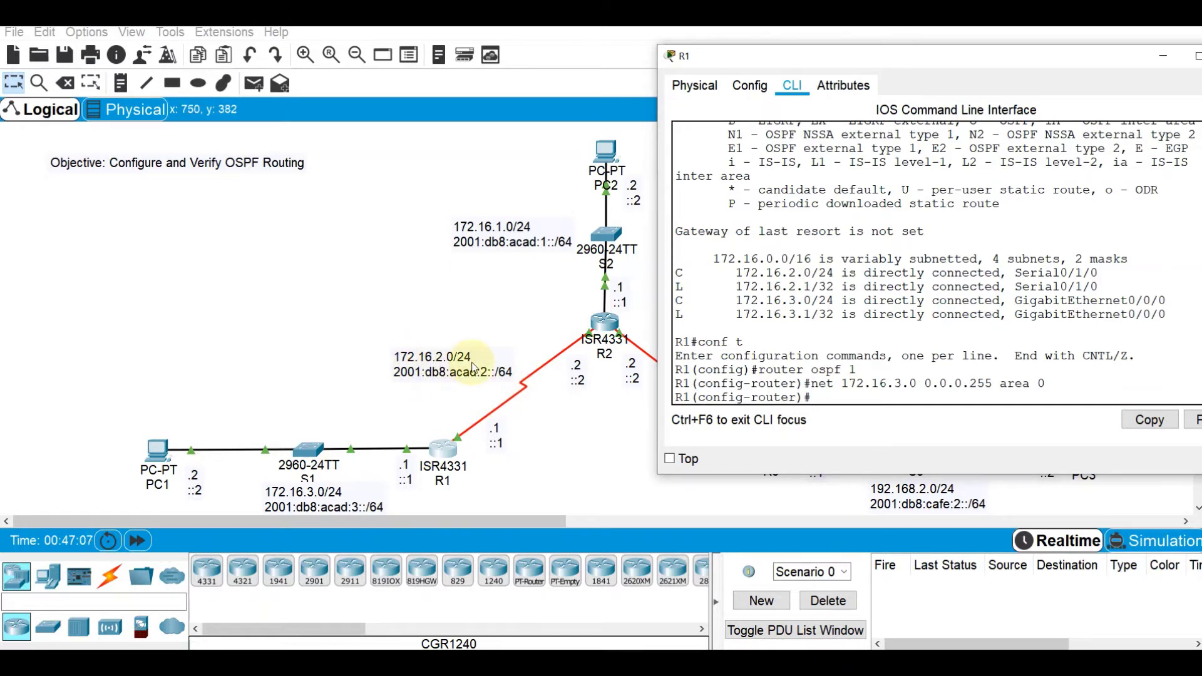
pyautogui.write('net 172.16.2.0 0.0.0.2')
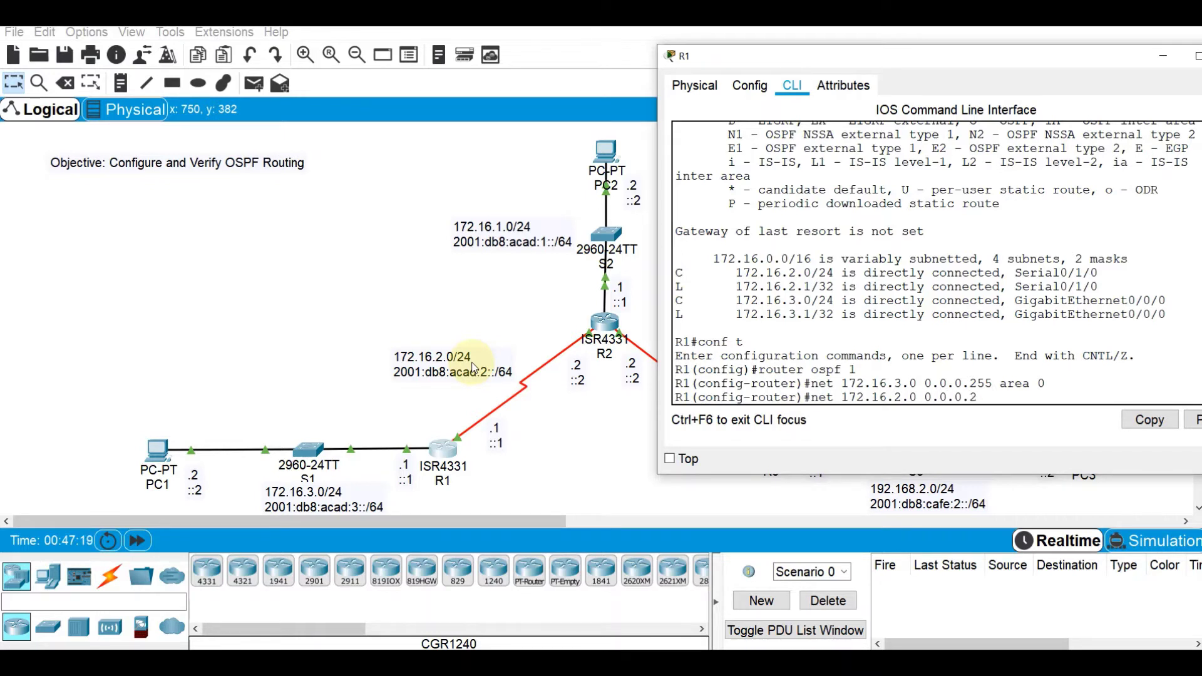
pyautogui.write('55 area 0')
pyautogui.press('Return')
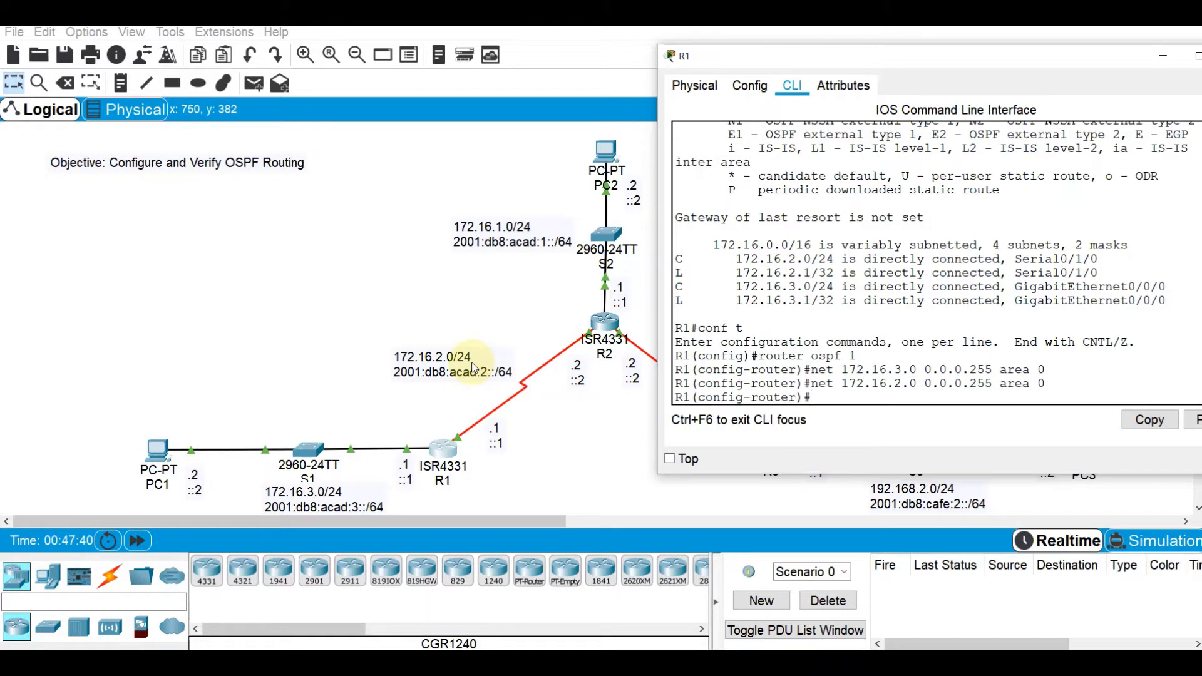
# Run "do sh ip route" on R1 from router configuration mode, and return to the topology
pyautogui.write('do sh ip')
pyautogui.write(' route')
pyautogui.press('Return')
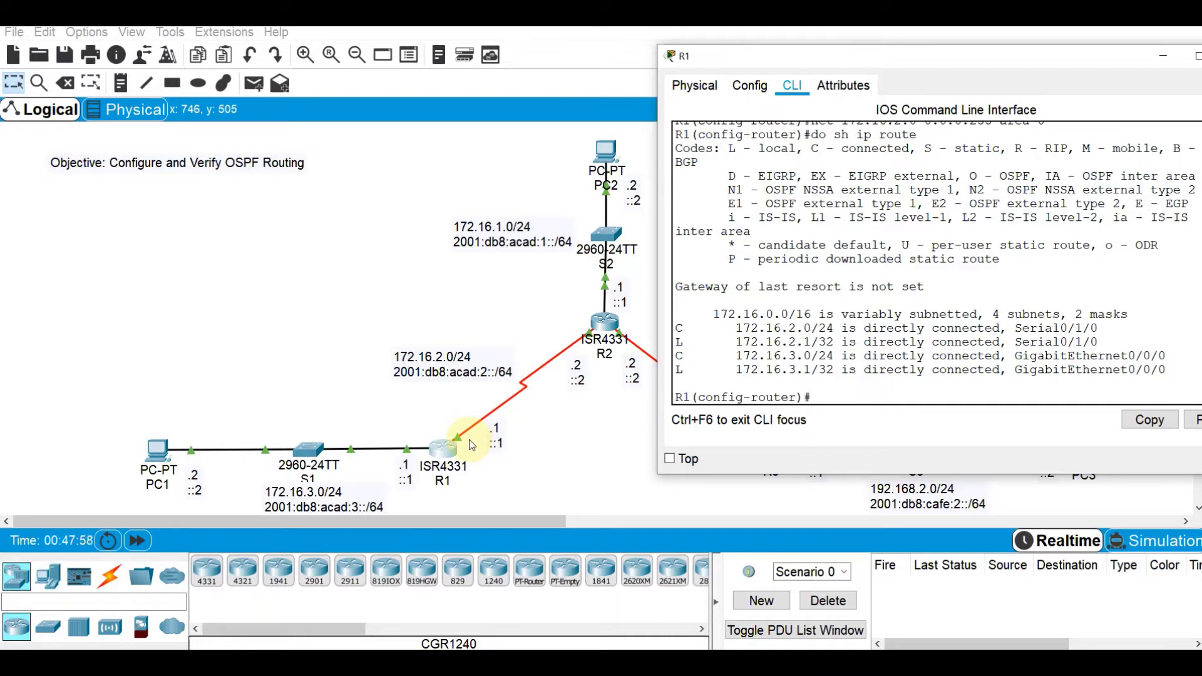
pyautogui.click(565, 420)
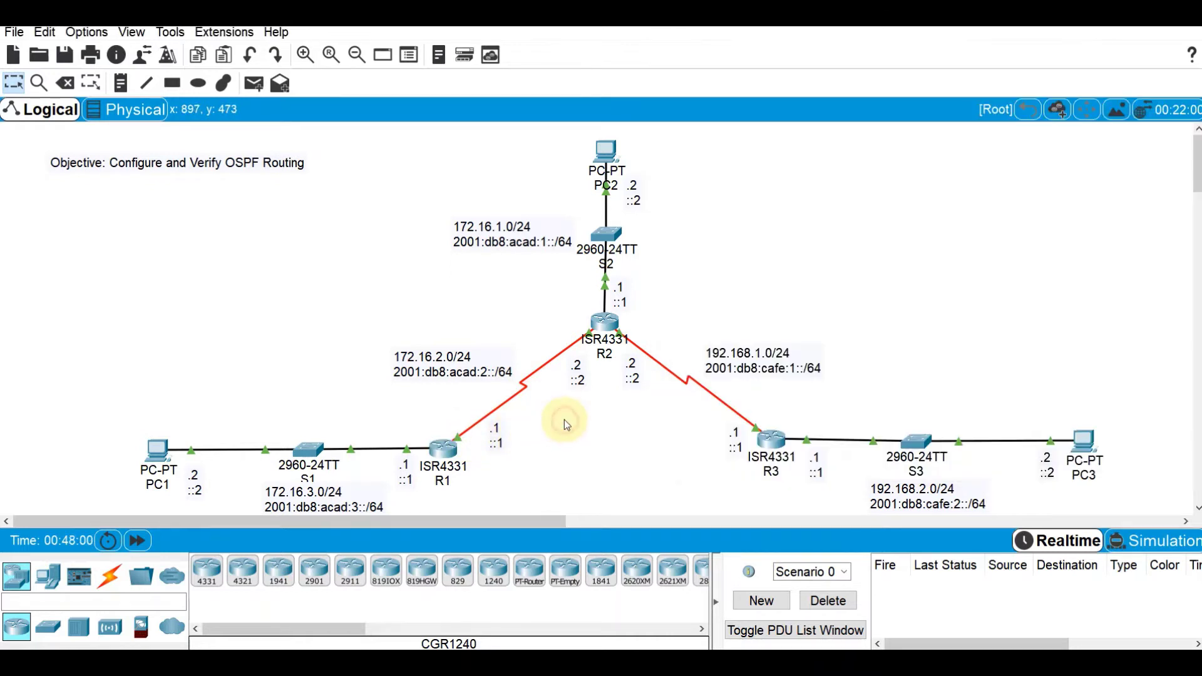
# Place R2's console beside the topology, enter global configuration mode, and start OSPF with process ID 1
pyautogui.click(605, 324)
pyautogui.moveTo(614, 113); pyautogui.dragTo(962, 100)
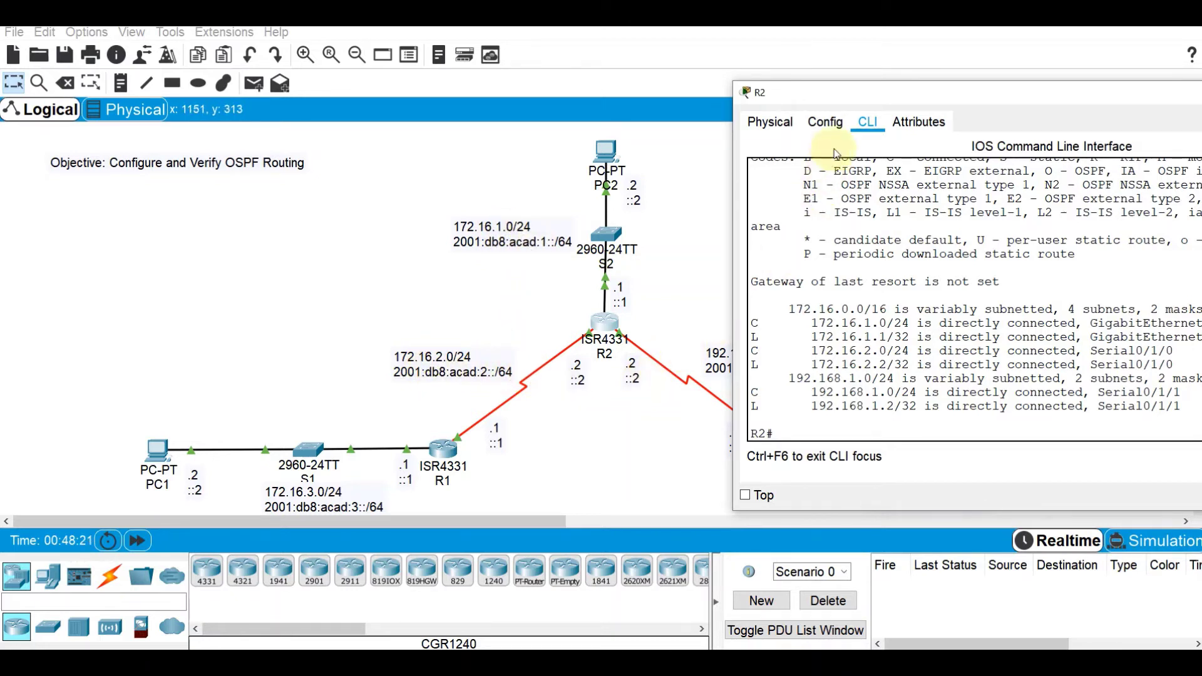
pyautogui.moveTo(843, 94); pyautogui.dragTo(787, 106)
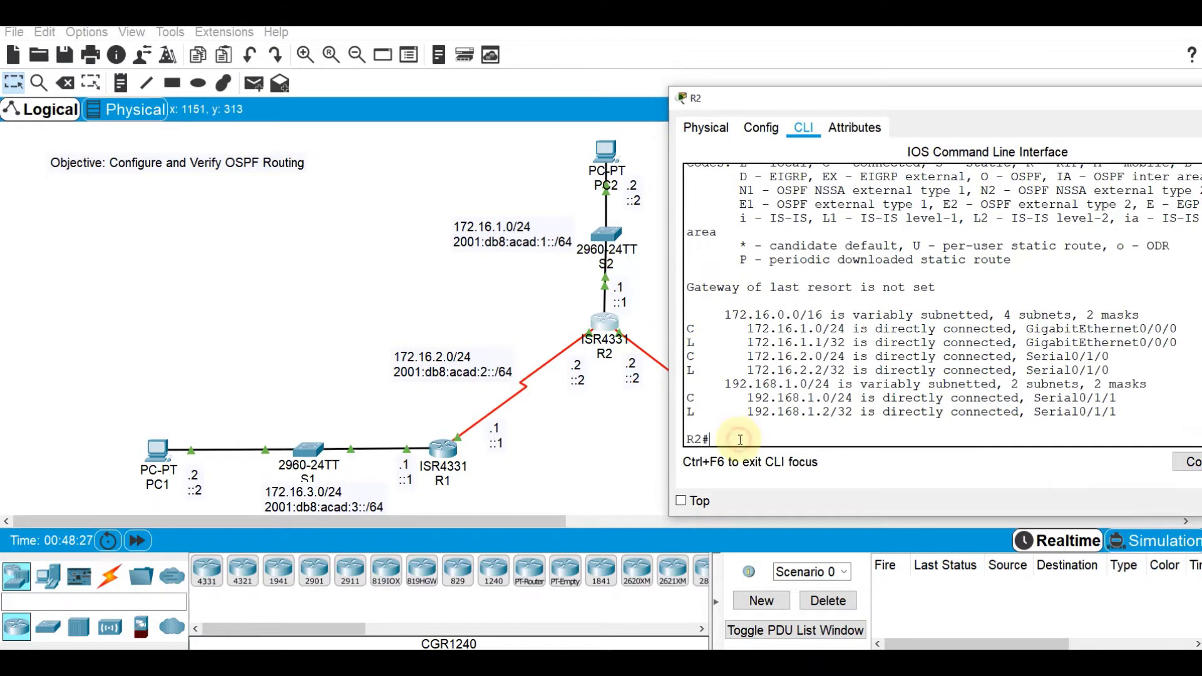
pyautogui.write('conf t')
pyautogui.press('Return')
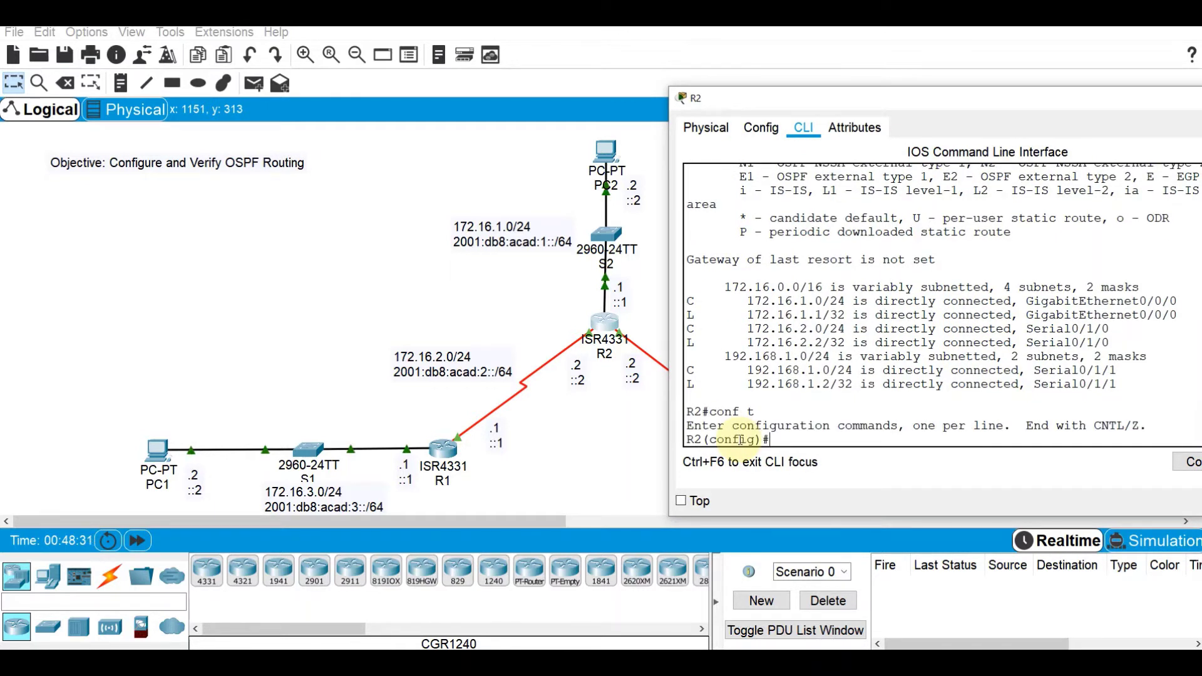
pyautogui.write('router ')
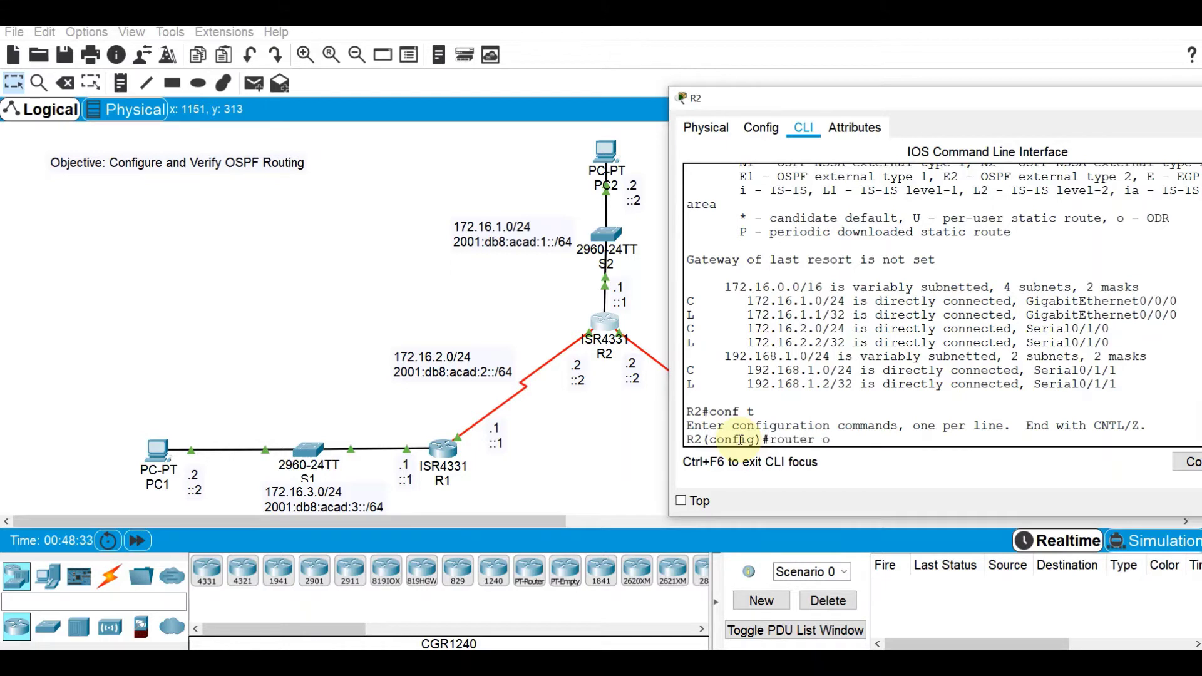
pyautogui.write('ospf 1')
pyautogui.press('Return')
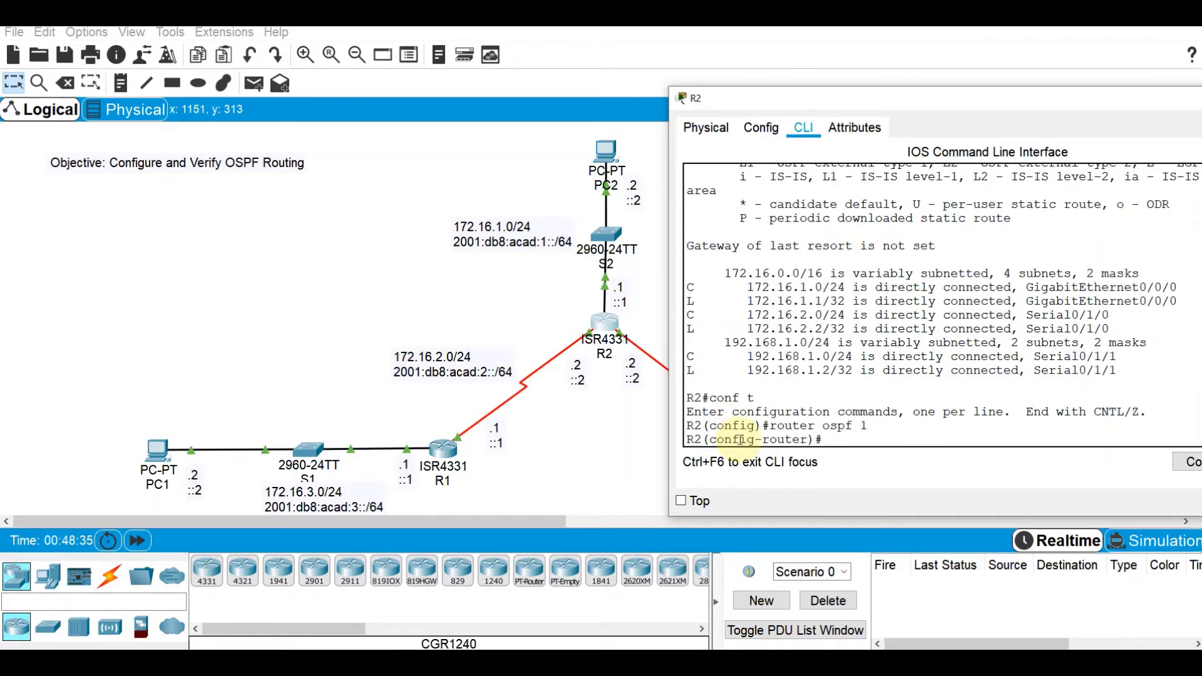
# Advertise network 172.16.2.0 in R2's OSPF process with wildcard mask 0.0.0.255 in area 0
pyautogui.write('net')
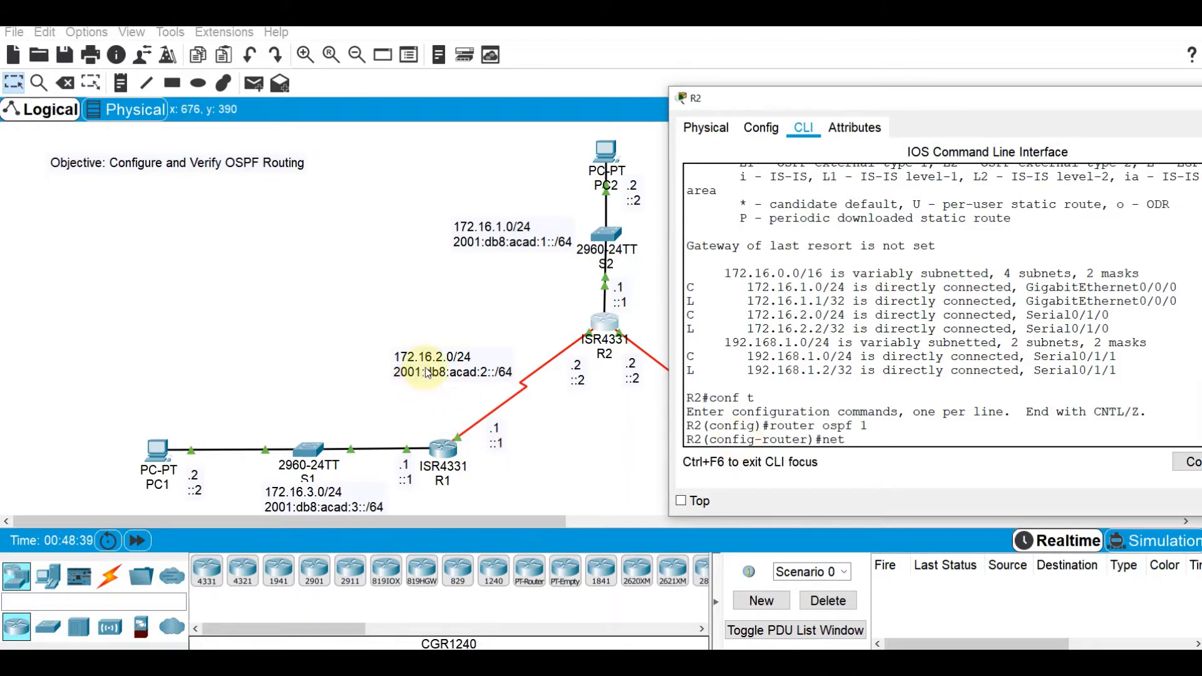
pyautogui.write(' 172.16')
pyautogui.write('.2.0')
pyautogui.write('0.0.0.255 area')
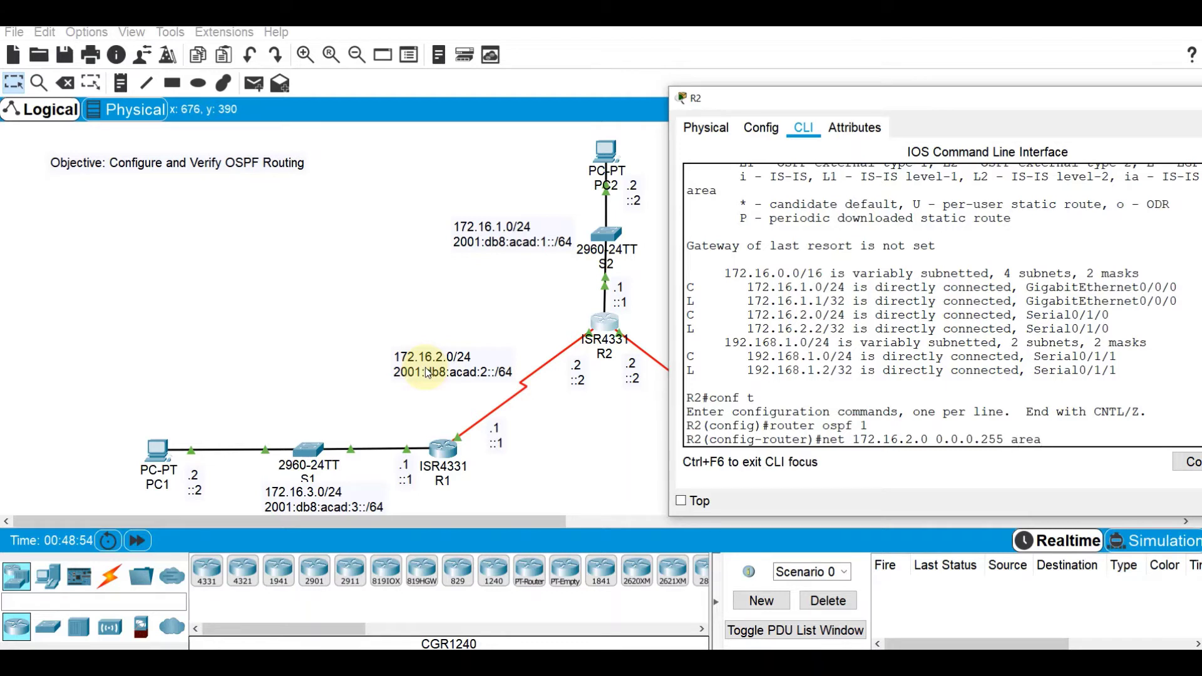
pyautogui.write(' 0')
pyautogui.press('Return')
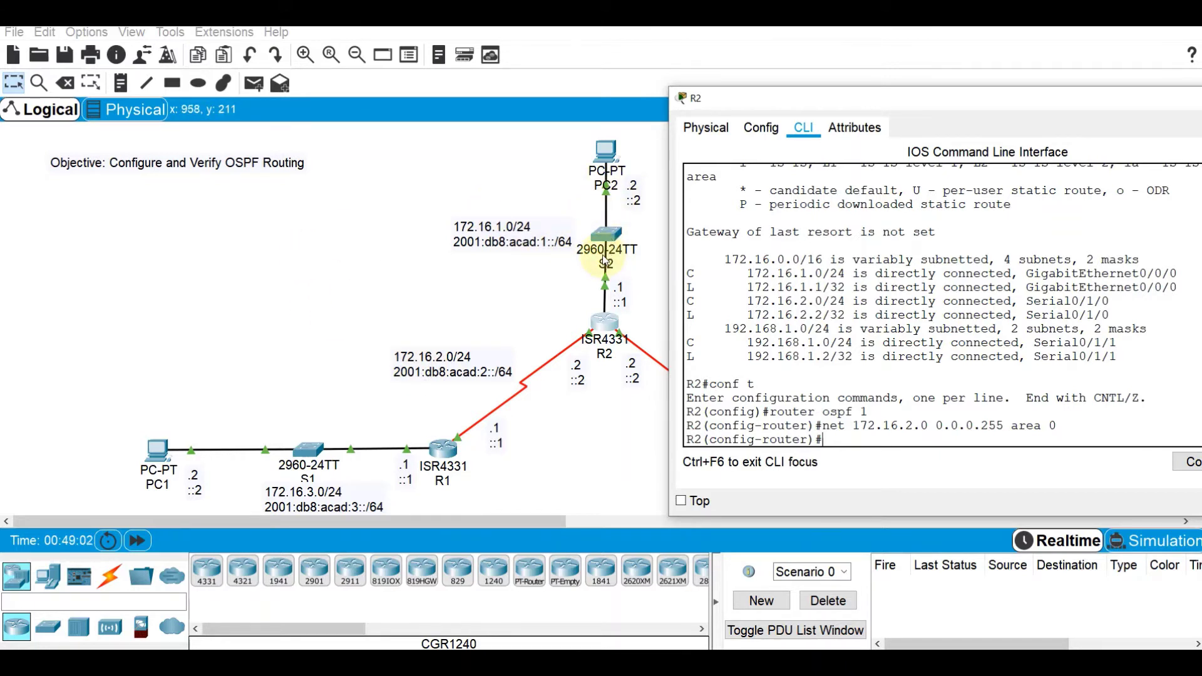
# Advertise network 172.16.1.0 in R2's OSPF process with wildcard mask 0.0.0.255 in area 0
pyautogui.write('net1')
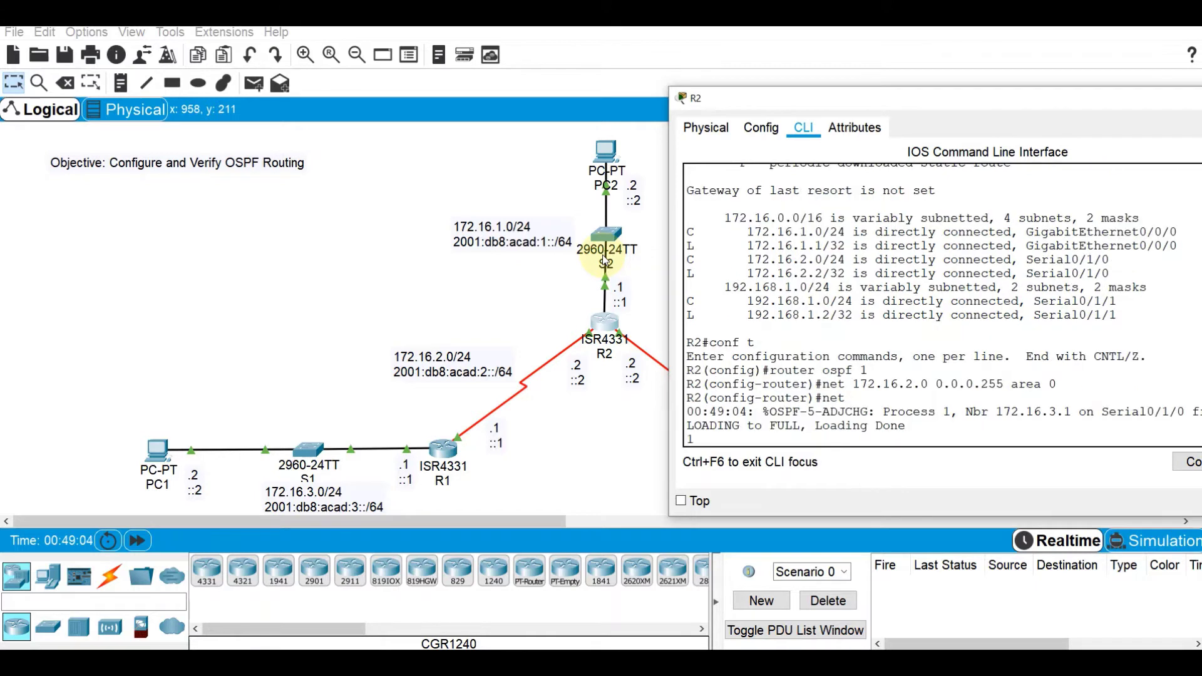
pyautogui.write('72.16.1')
pyautogui.write('.0 0.0.0.255 area 0')
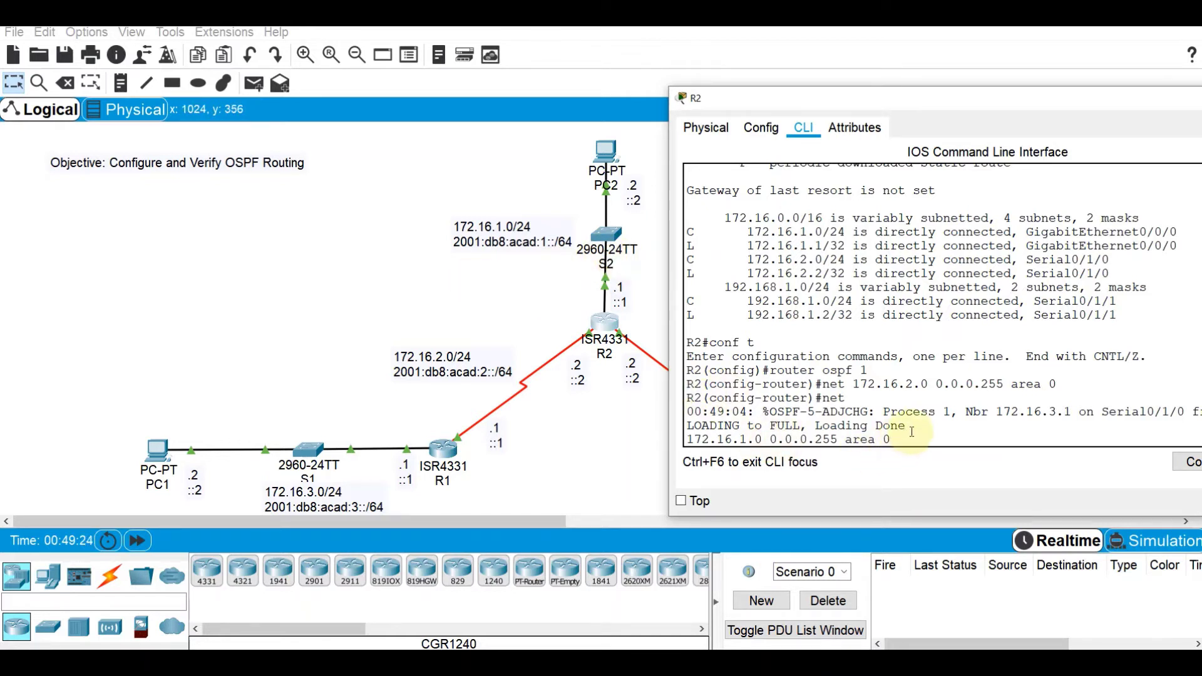
pyautogui.moveTo(909, 430); pyautogui.dragTo(687, 412)
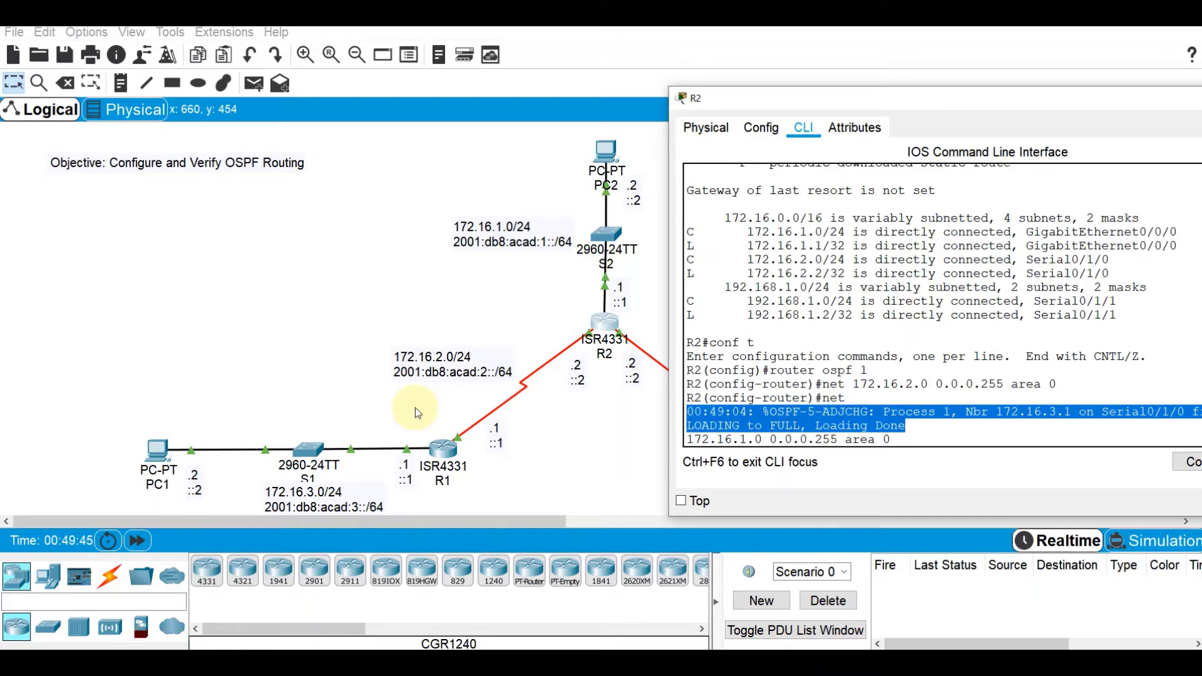
pyautogui.click(915, 437)
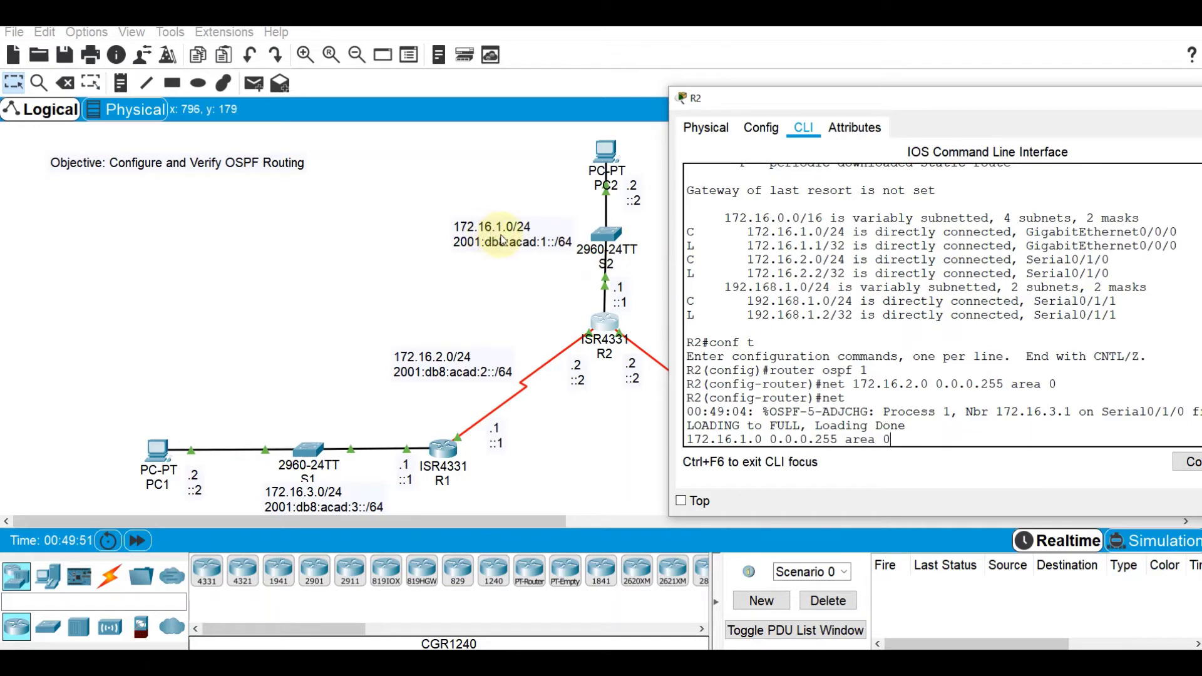
pyautogui.press('Return')
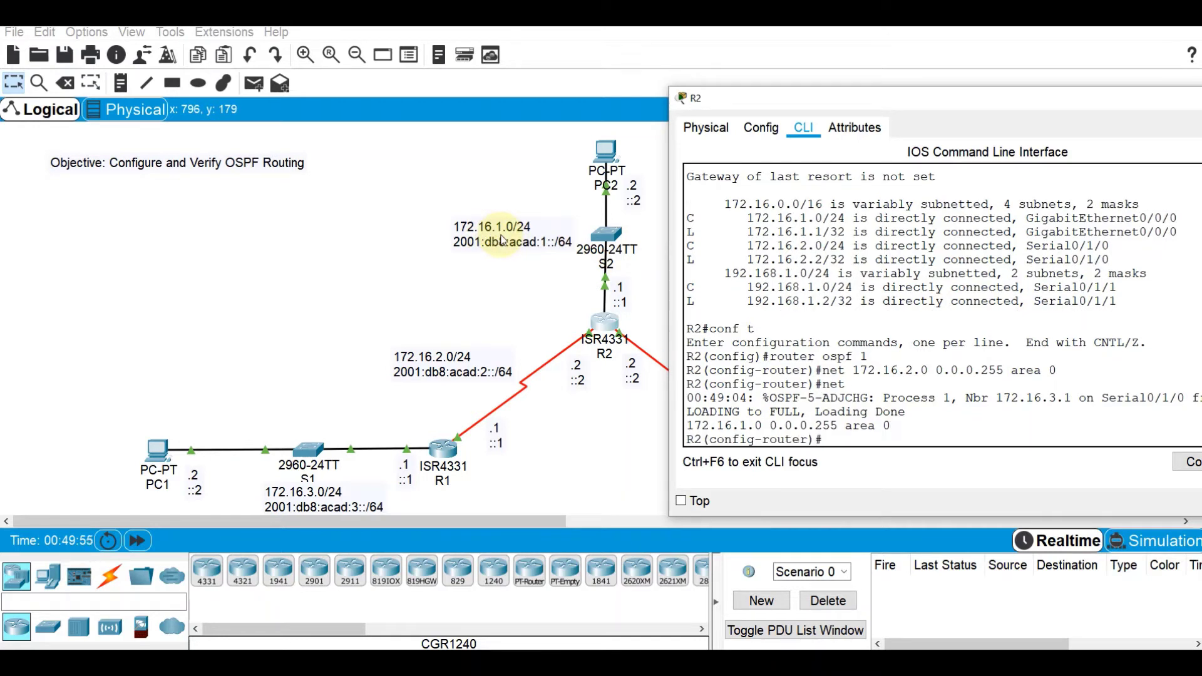
# Uncover the R3 side of the topology and advertise network 192.168.1.0 with wildcard mask 0.0.0.255 in area 0 on R2
pyautogui.moveTo(850, 103); pyautogui.dragTo(190, 99)
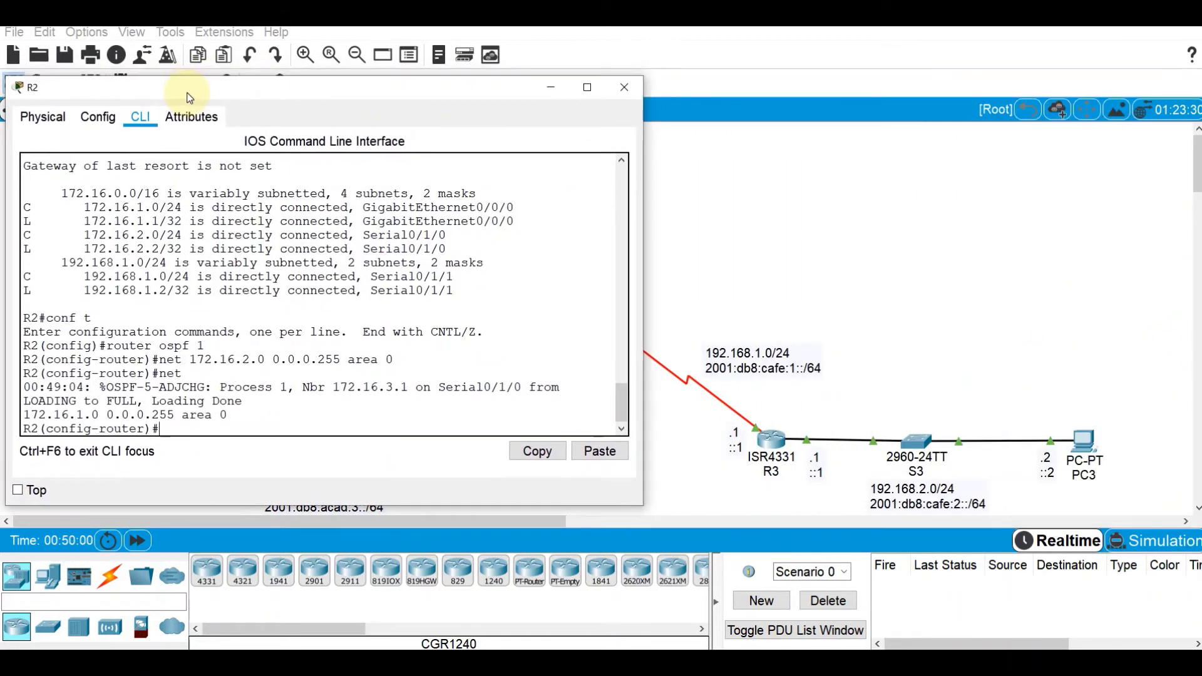
pyautogui.click(192, 432)
pyautogui.write('net 1')
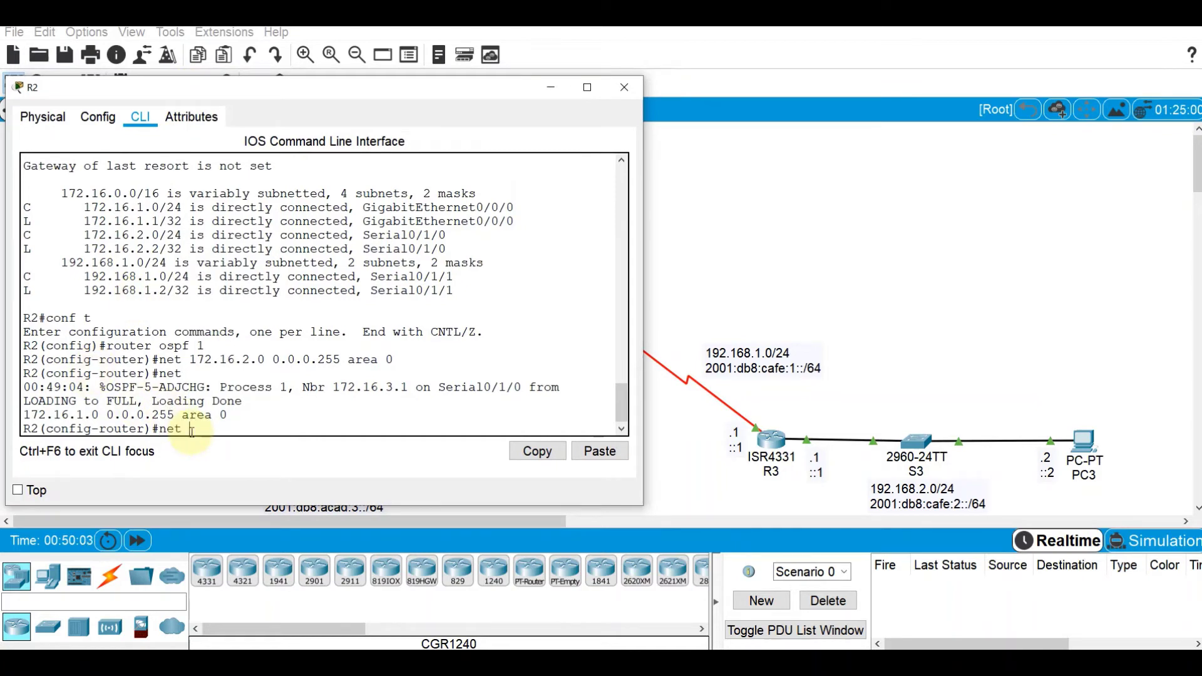
pyautogui.write('92')
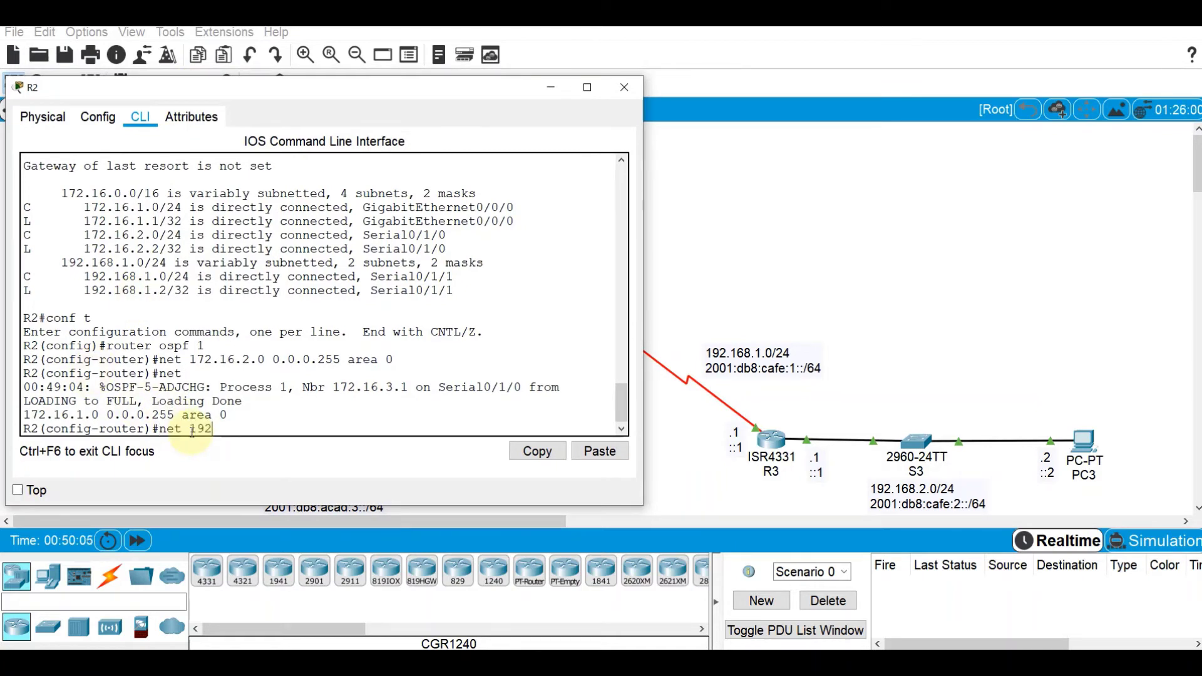
pyautogui.write('.168.1.0 0.0.0.')
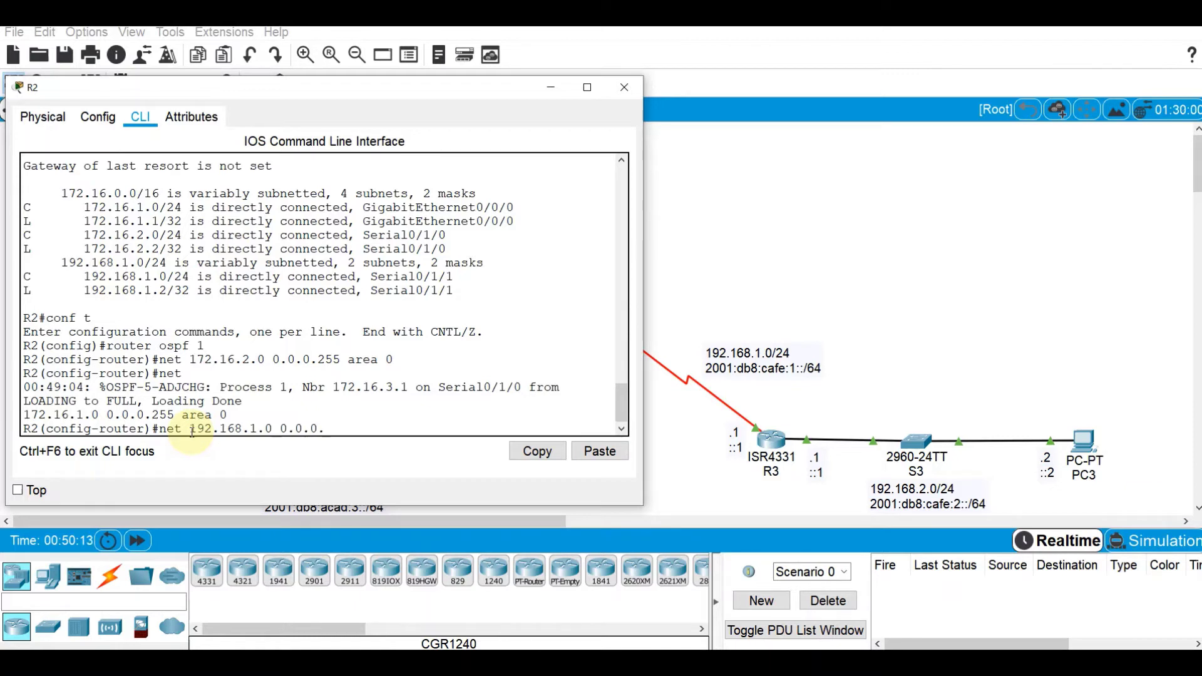
pyautogui.write('255 area 0')
pyautogui.press('Return')
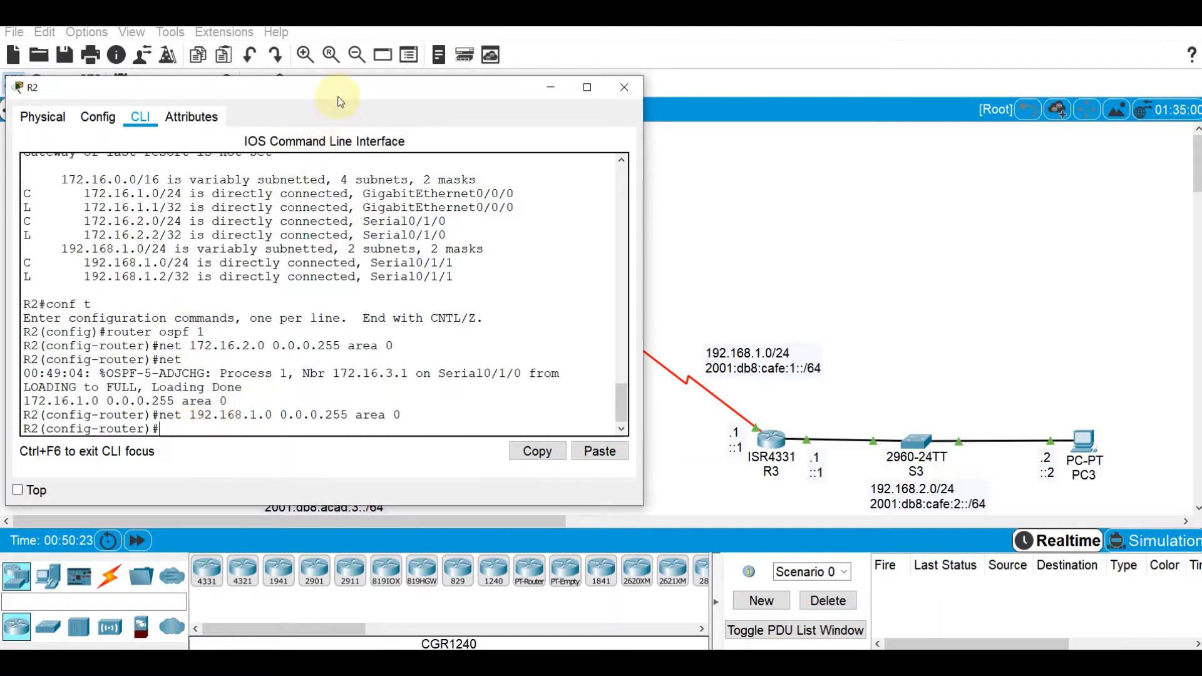
# Run "do sh ip route" on R2, examine the OSPF route's network, administrative distance and metric, and return to the topology
pyautogui.moveTo(341, 89); pyautogui.dragTo(998, 99)
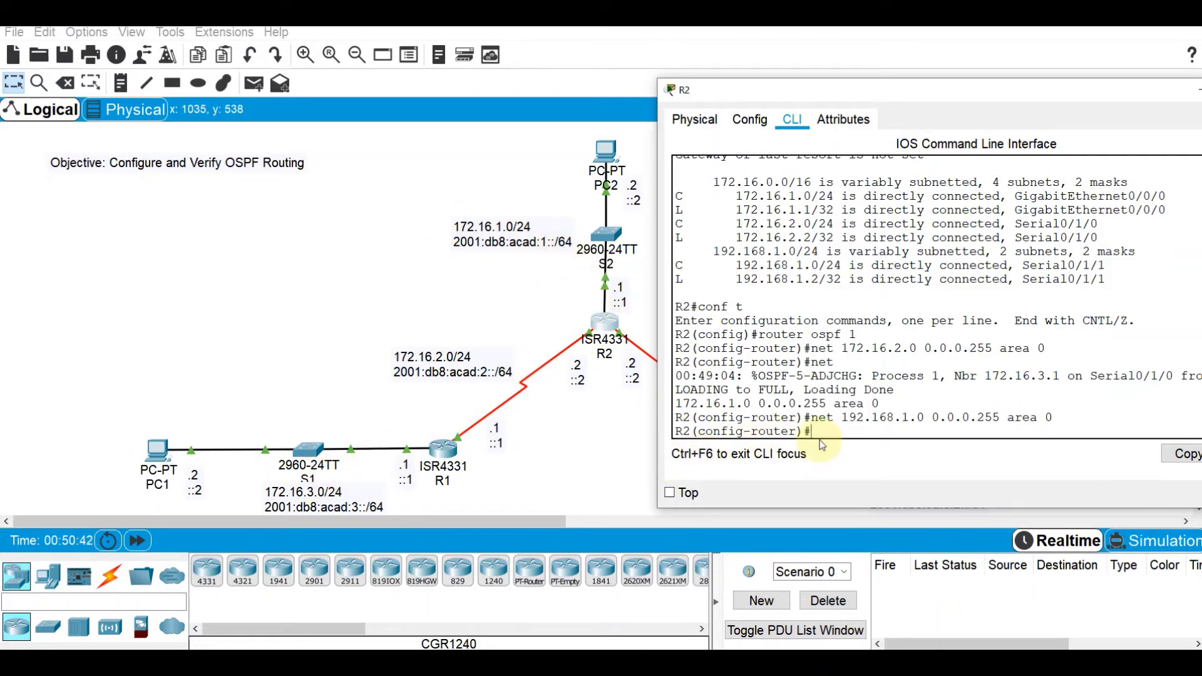
pyautogui.write('o sh ip route')
pyautogui.press('Return')
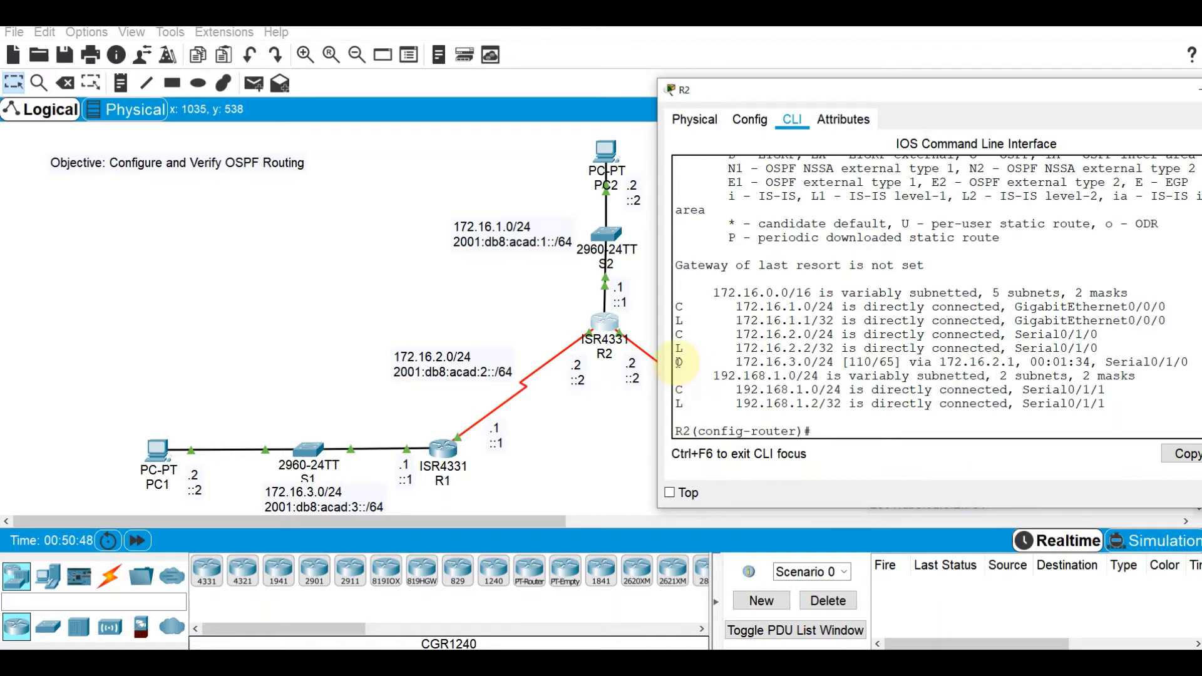
pyautogui.moveTo(675, 362); pyautogui.dragTo(687, 363)
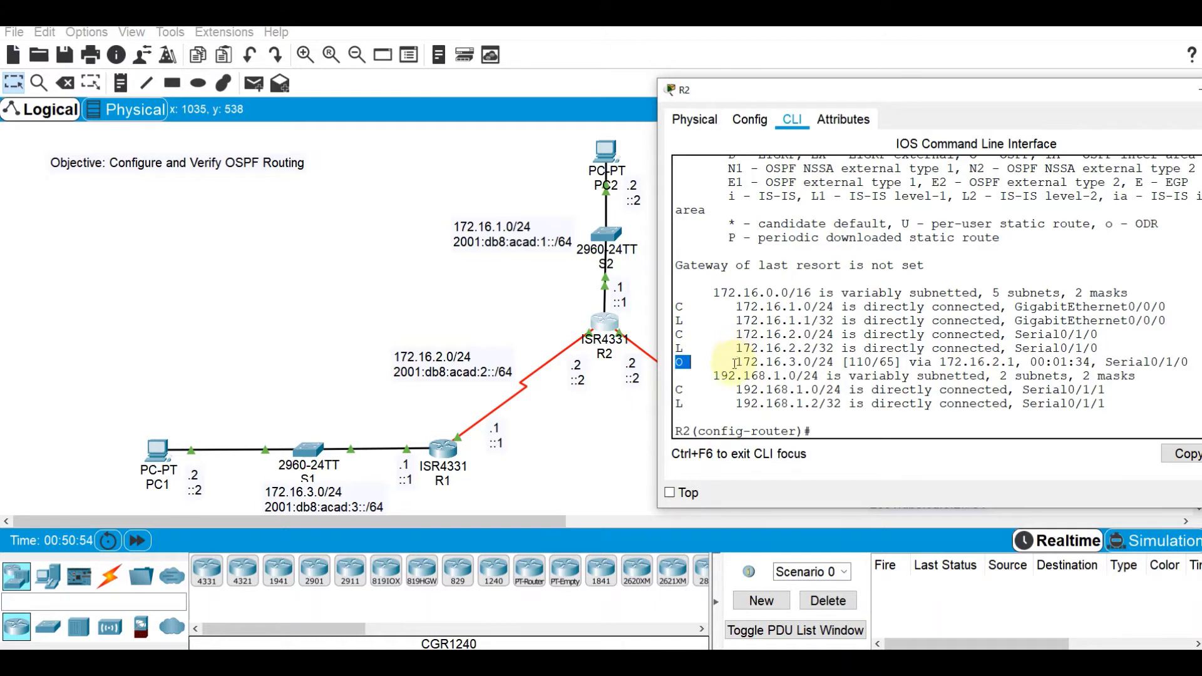
pyautogui.moveTo(738, 363); pyautogui.dragTo(835, 362)
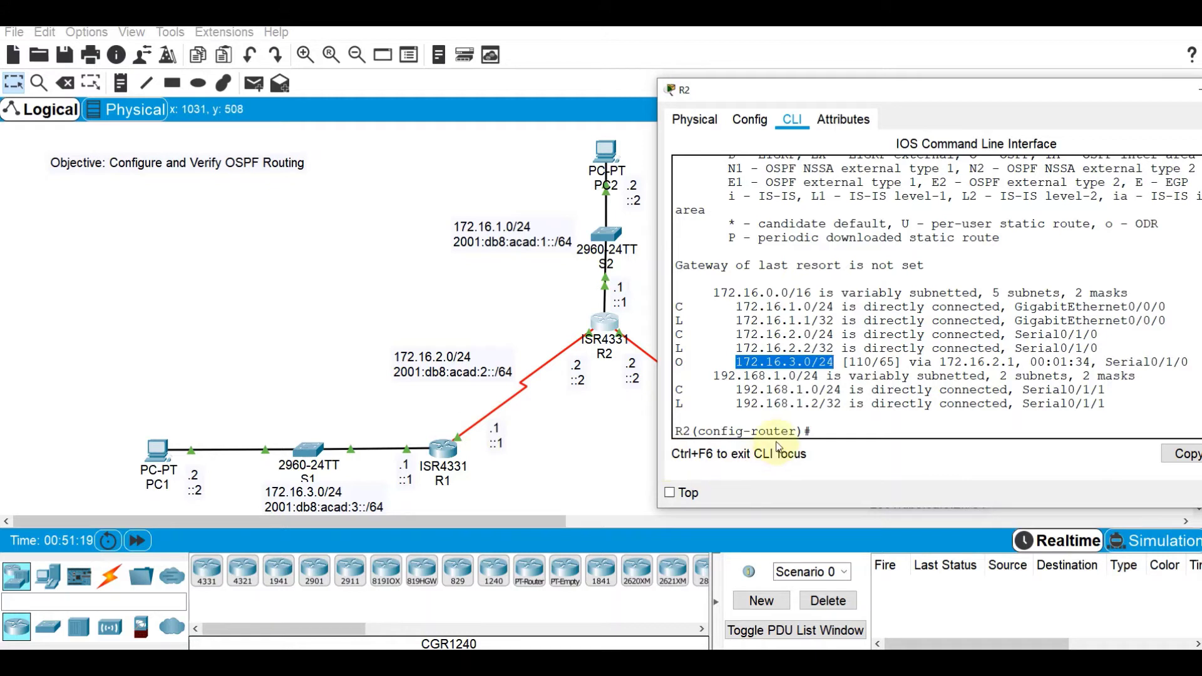
pyautogui.click(858, 370)
pyautogui.doubleClick(860, 363)
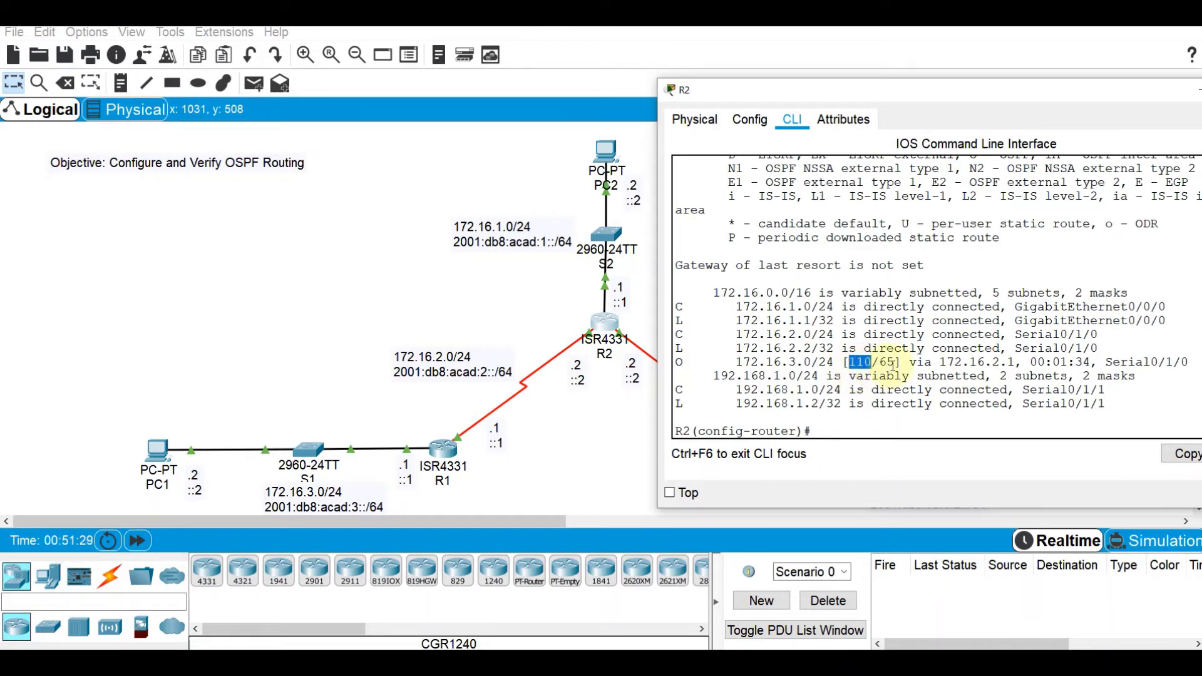
pyautogui.moveTo(886, 363); pyautogui.dragTo(882, 364)
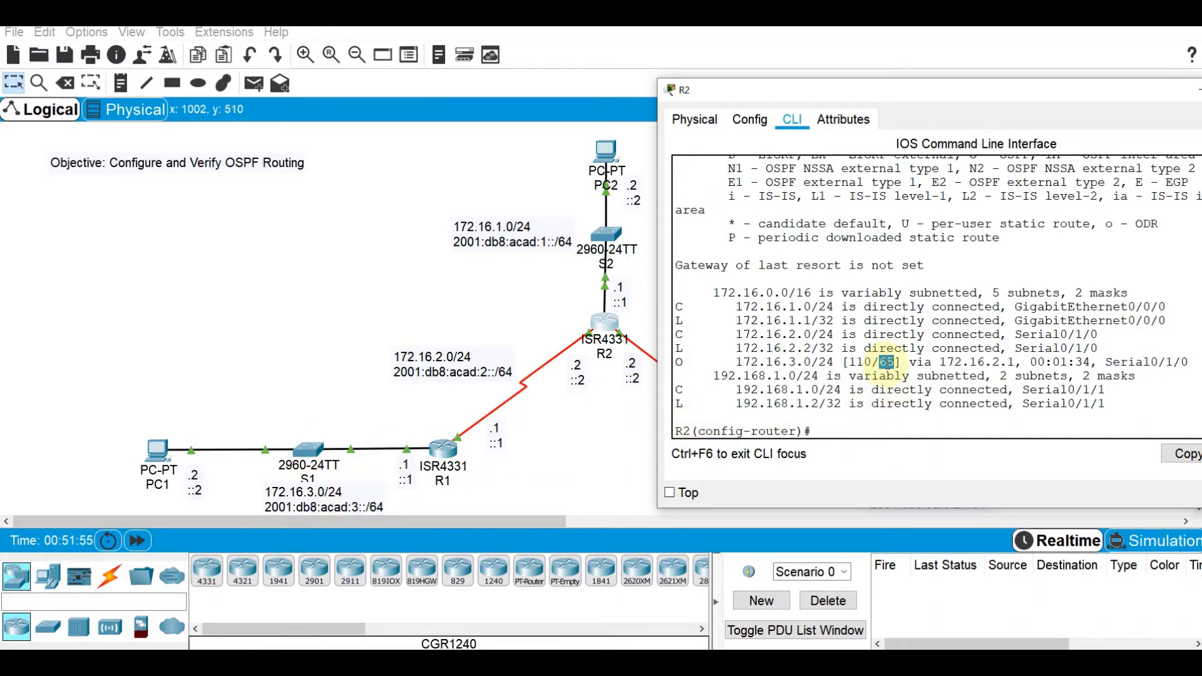
pyautogui.click(617, 443)
# Open R1's console, inspect the OSPF adjacency message, and run "do sh ip route" from router configuration mode
pyautogui.click(445, 451)
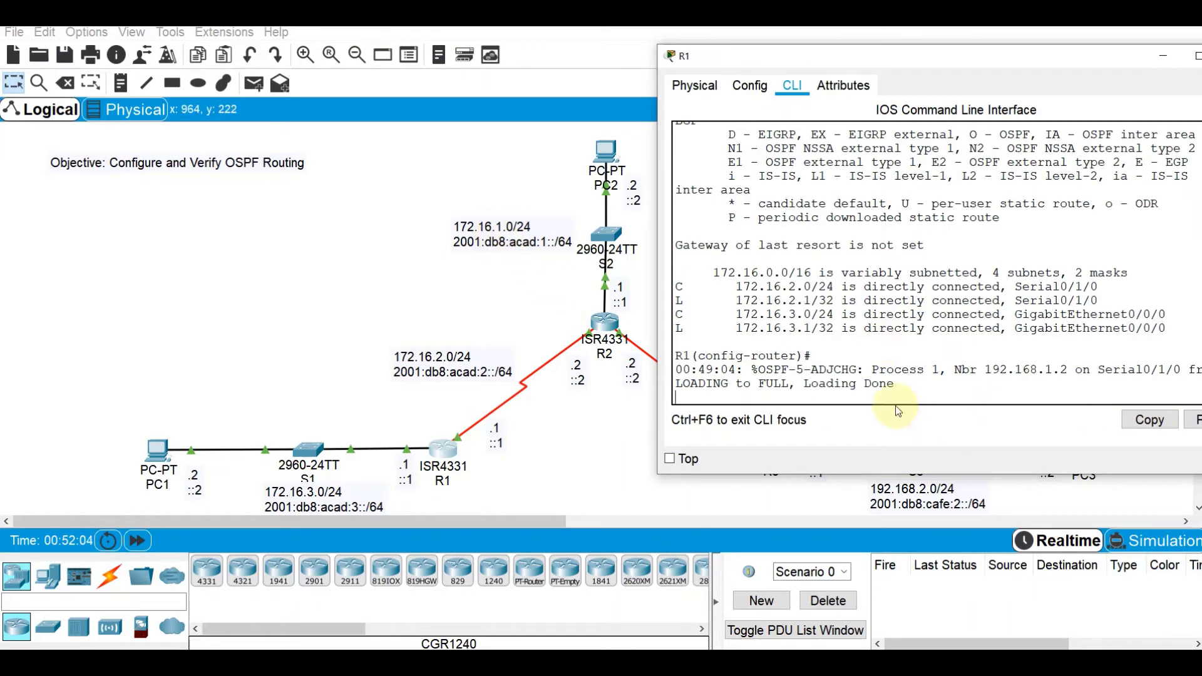
pyautogui.press('Return')
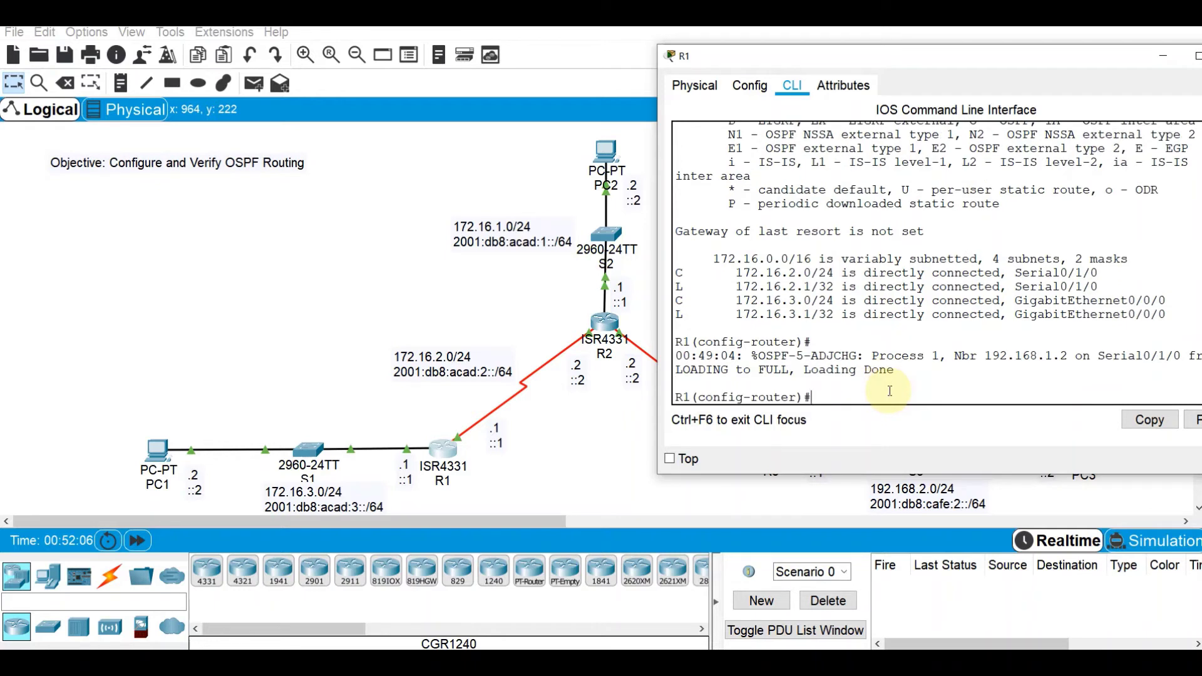
pyautogui.moveTo(912, 375); pyautogui.dragTo(675, 356)
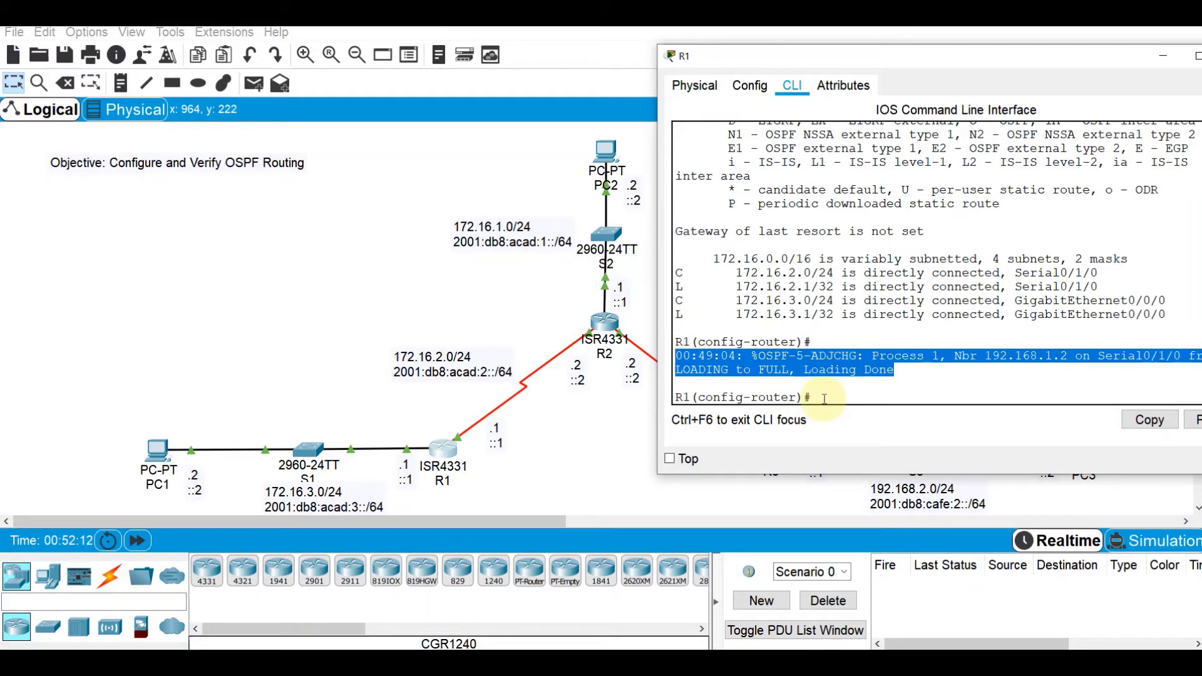
pyautogui.click(825, 399)
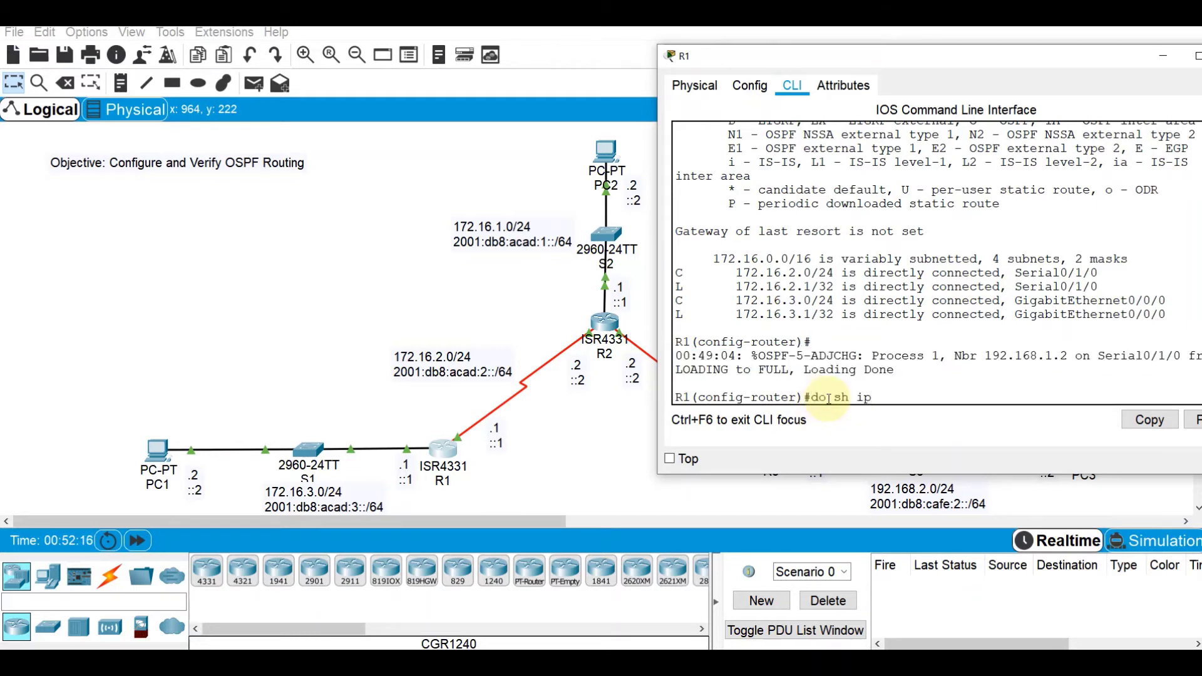
pyautogui.write('do sh ip route')
pyautogui.press('Return')
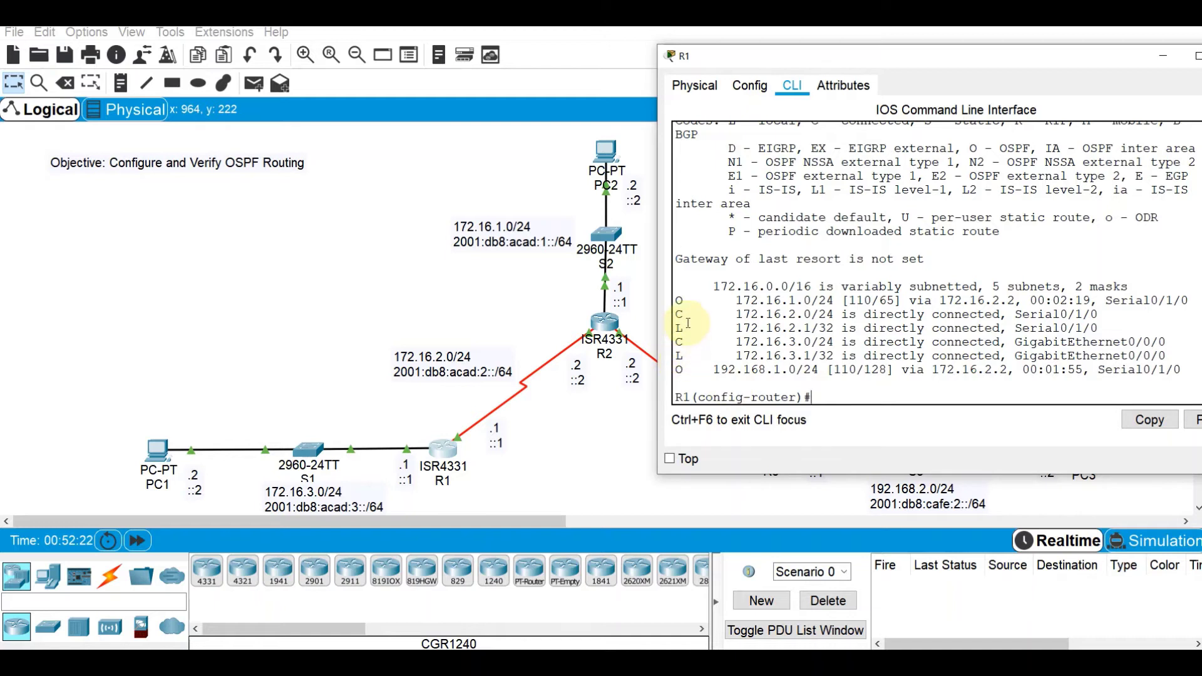
# Examine the OSPF-learned routes in R1's routing table, comparing their destination networks and metrics with the topology
pyautogui.moveTo(676, 301); pyautogui.dragTo(1160, 297)
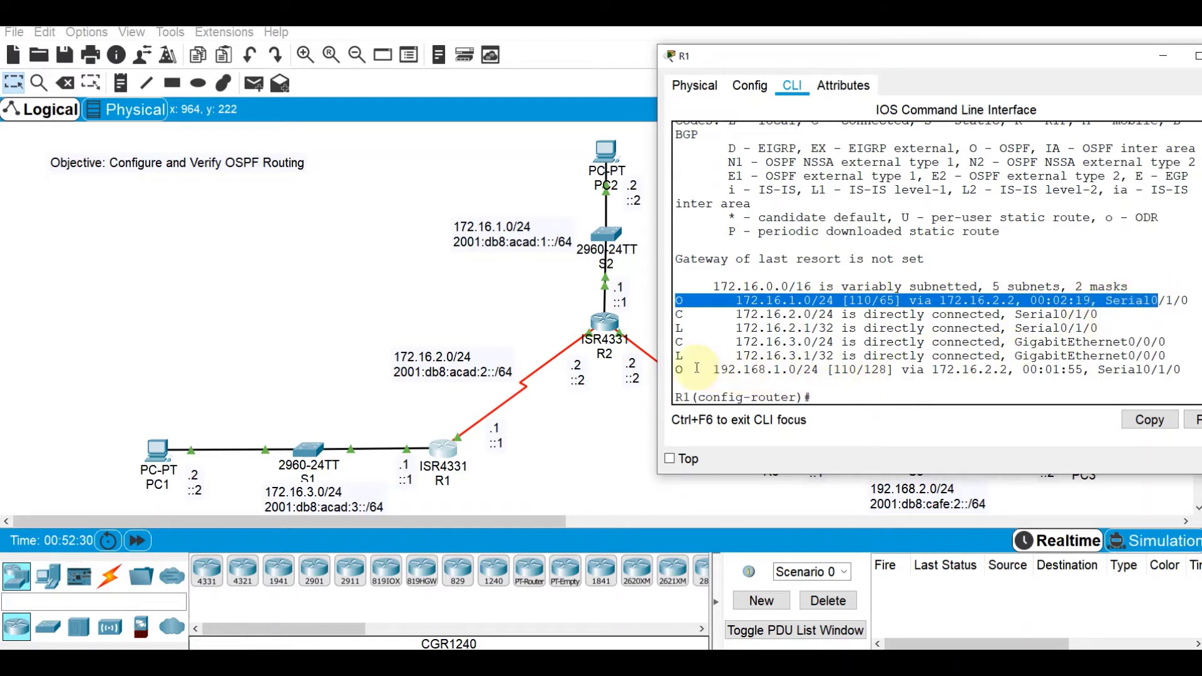
pyautogui.moveTo(713, 372); pyautogui.dragTo(902, 372)
pyautogui.click(576, 416)
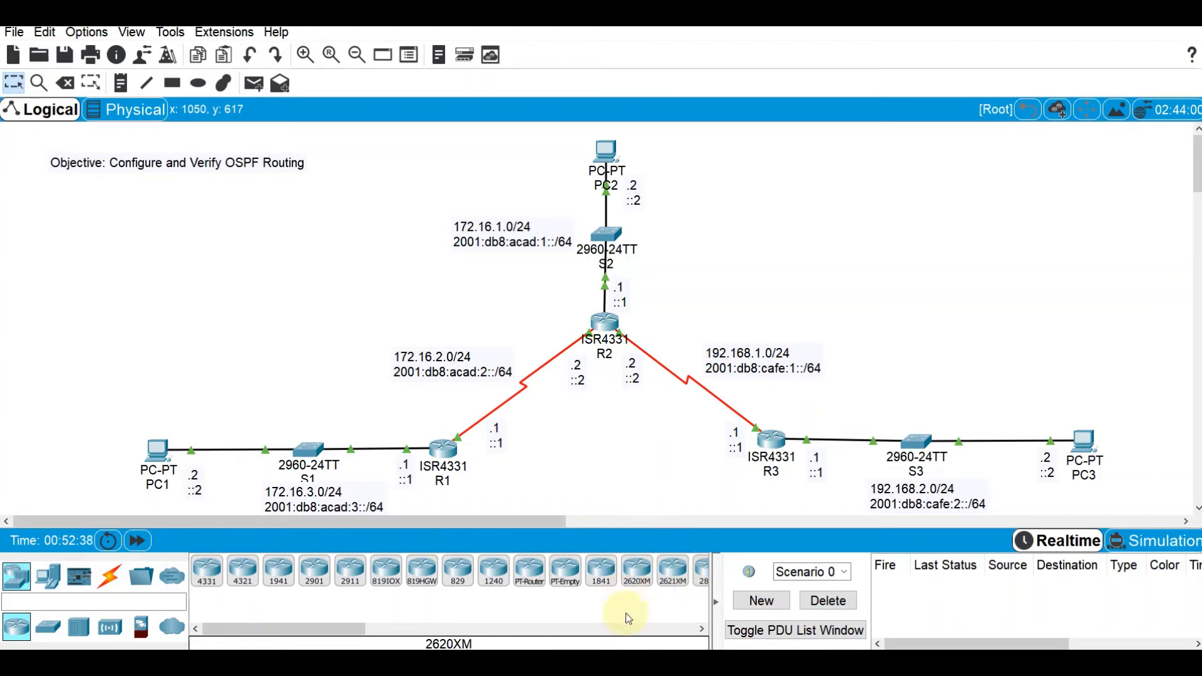
pyautogui.click(442, 448)
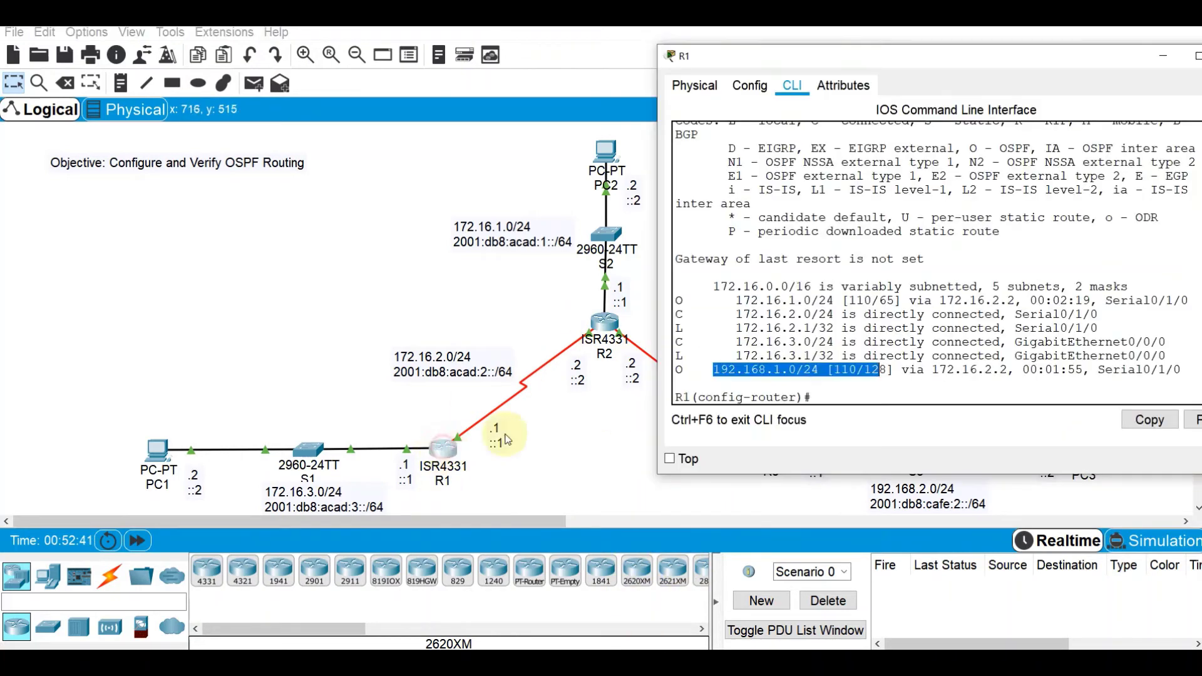
pyautogui.click(896, 370)
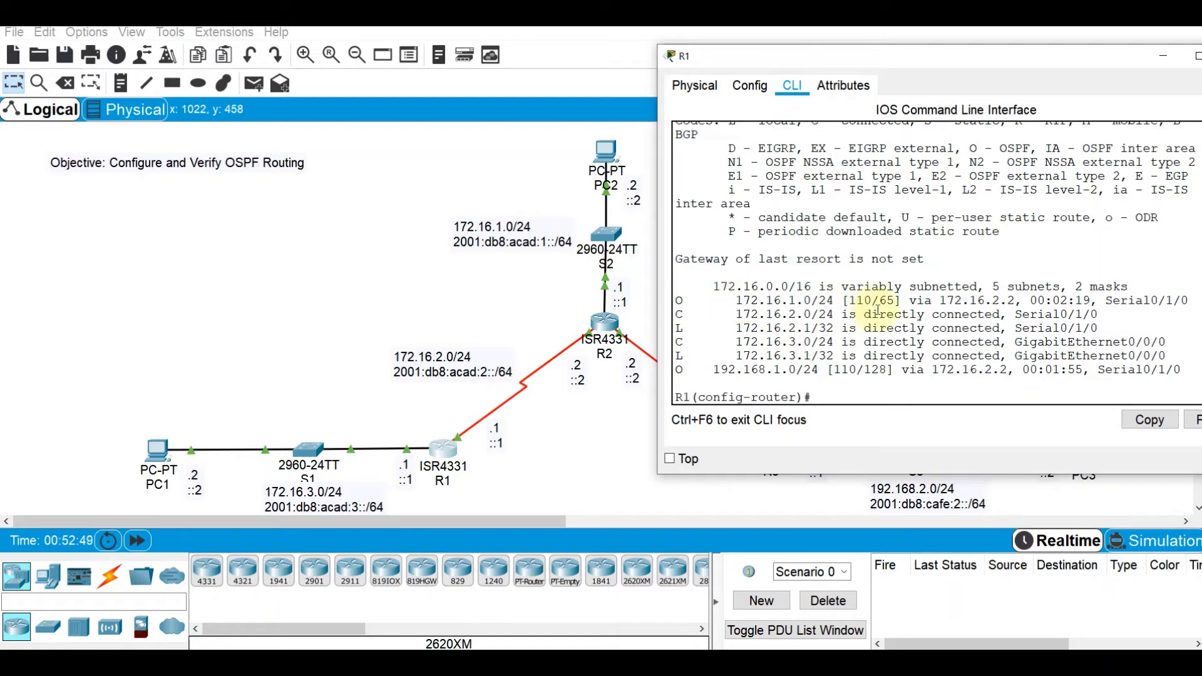
pyautogui.moveTo(871, 301)
pyautogui.mouseDown()
pyautogui.moveTo(851, 302)
pyautogui.moveTo(890, 301)
pyautogui.mouseUp()
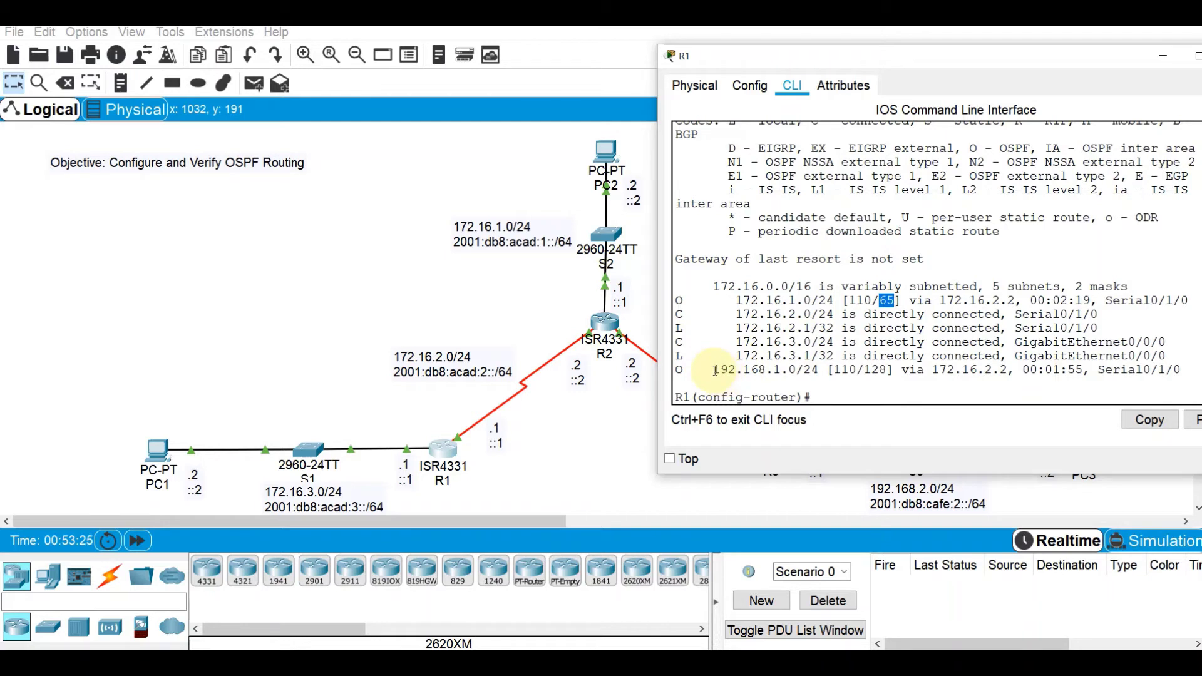
pyautogui.moveTo(717, 371); pyautogui.dragTo(796, 370)
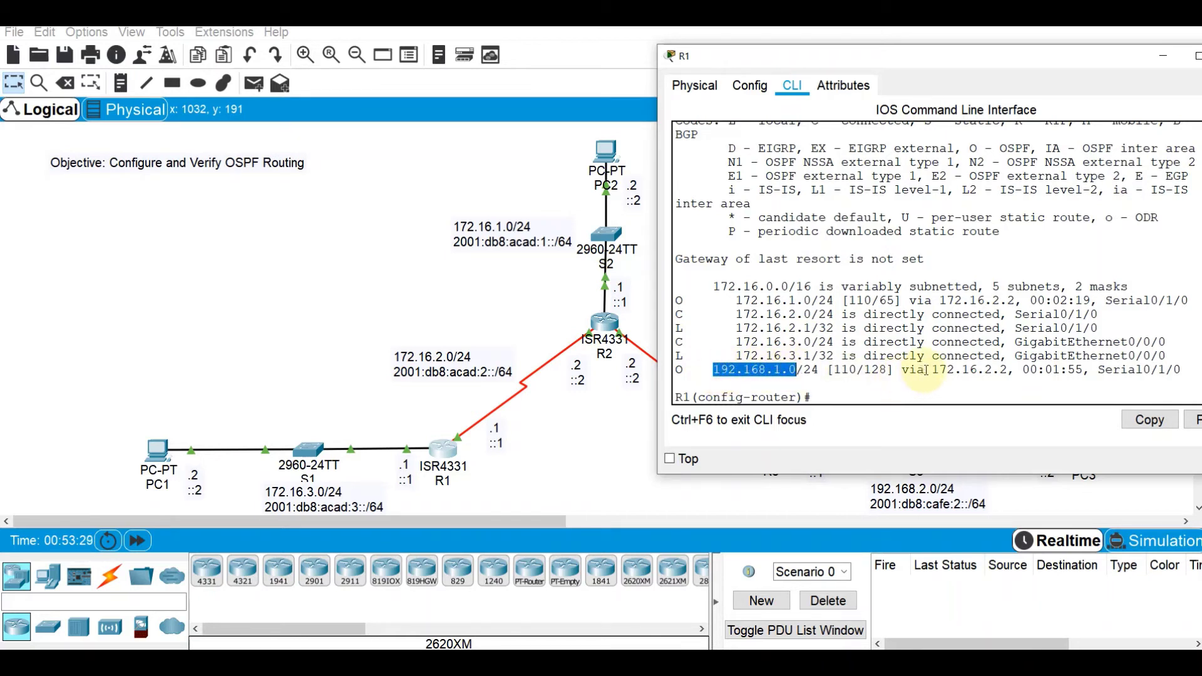
# Examine the next hop and metric of R1's OSPF route to 192.168.1.0/24, comparing them with the path in the topology
pyautogui.moveTo(933, 370); pyautogui.dragTo(1009, 370)
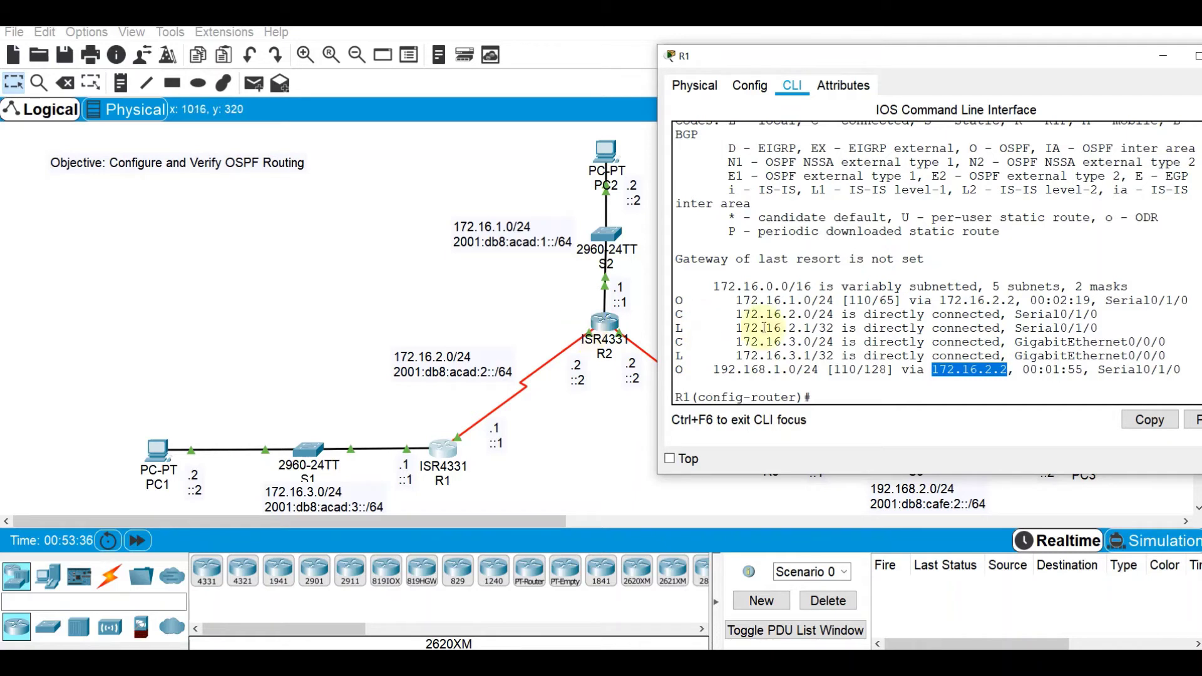
pyautogui.moveTo(866, 373); pyautogui.dragTo(885, 374)
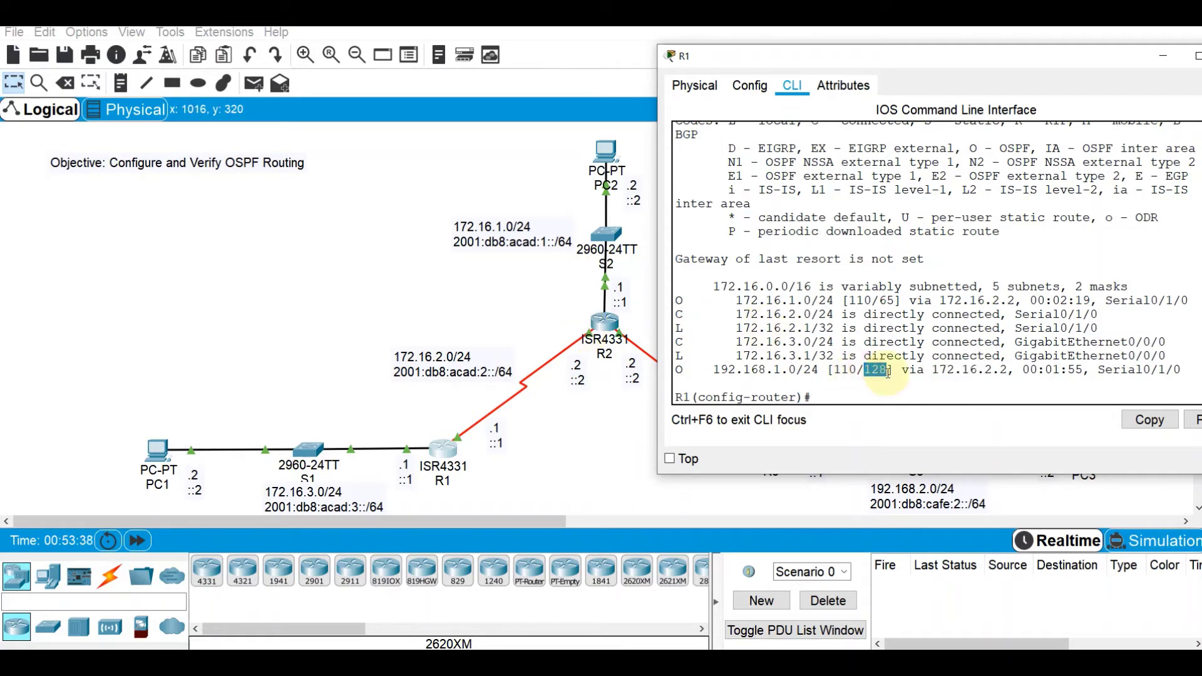
pyautogui.click(530, 413)
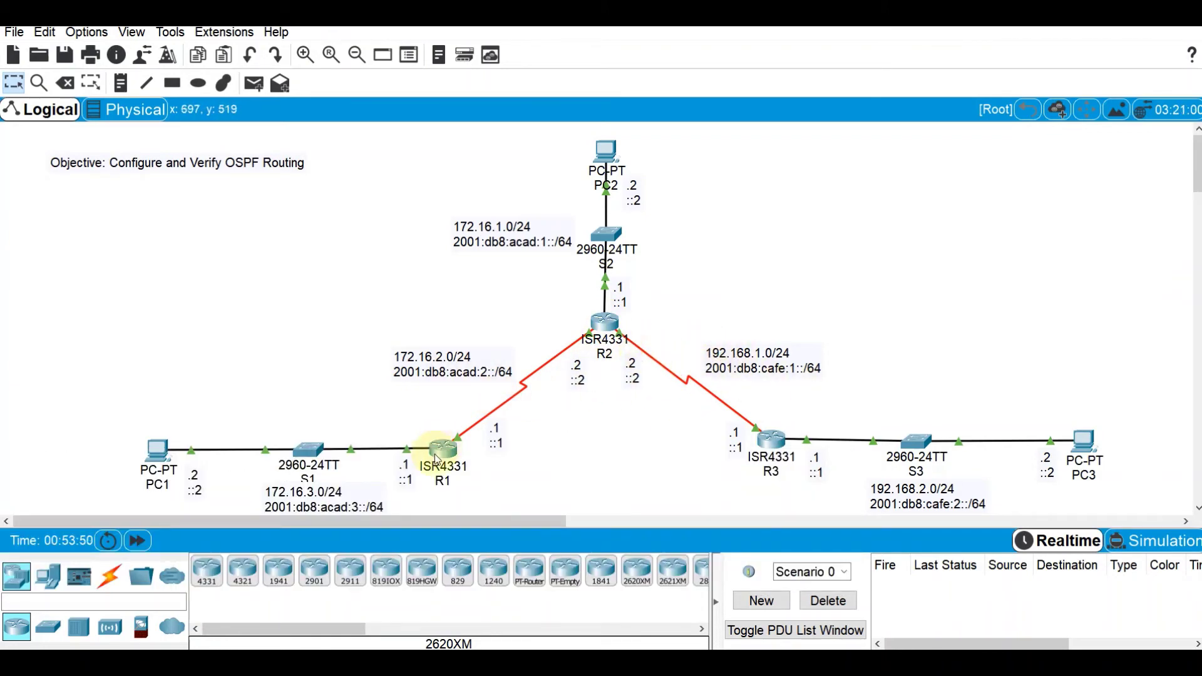
pyautogui.click(439, 452)
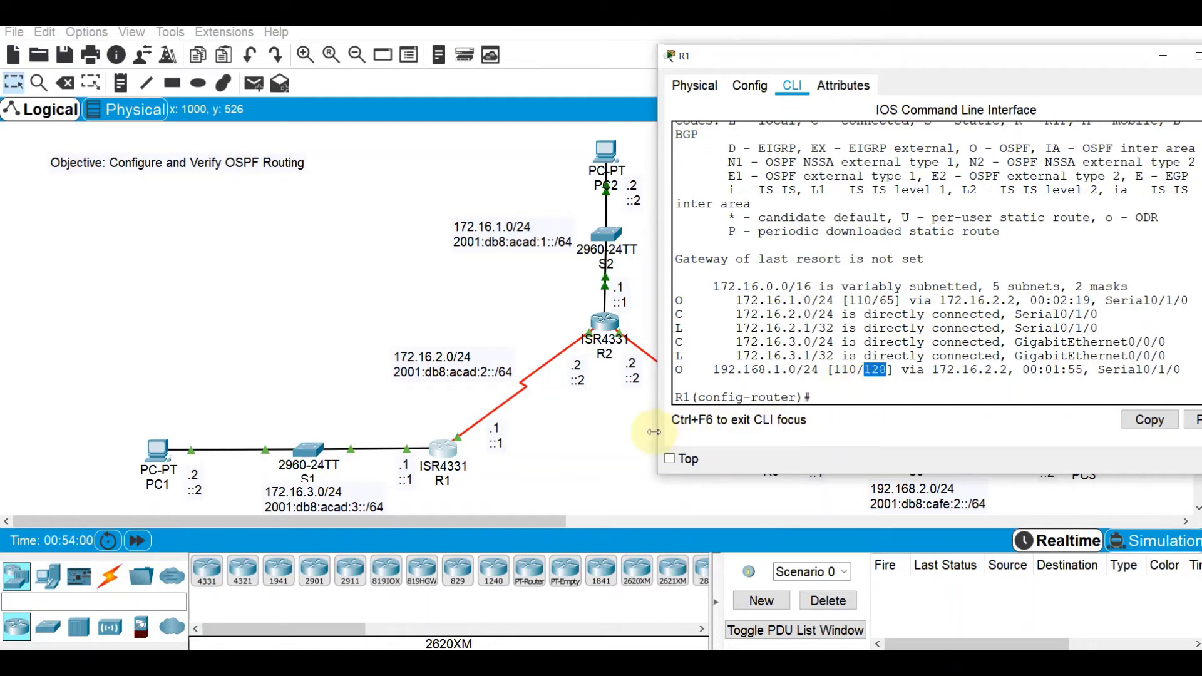
pyautogui.click(624, 439)
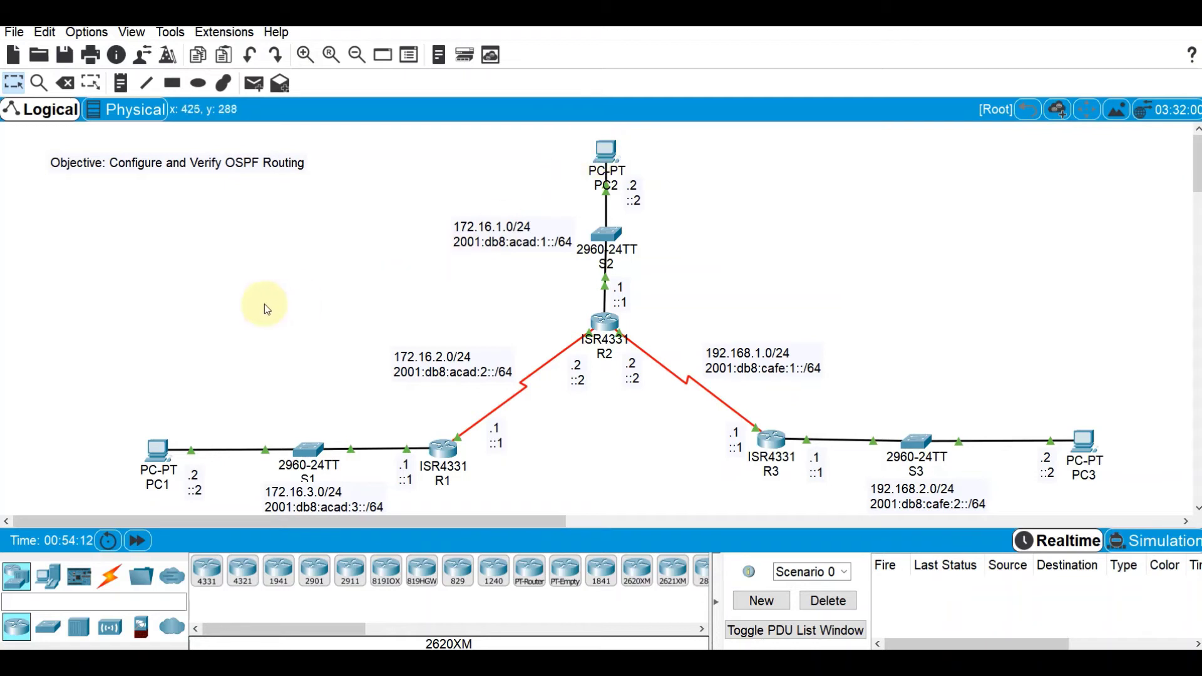
# Test connectivity between PC1 and PC2 by sending a simple PDU in each direction
pyautogui.click(253, 84)
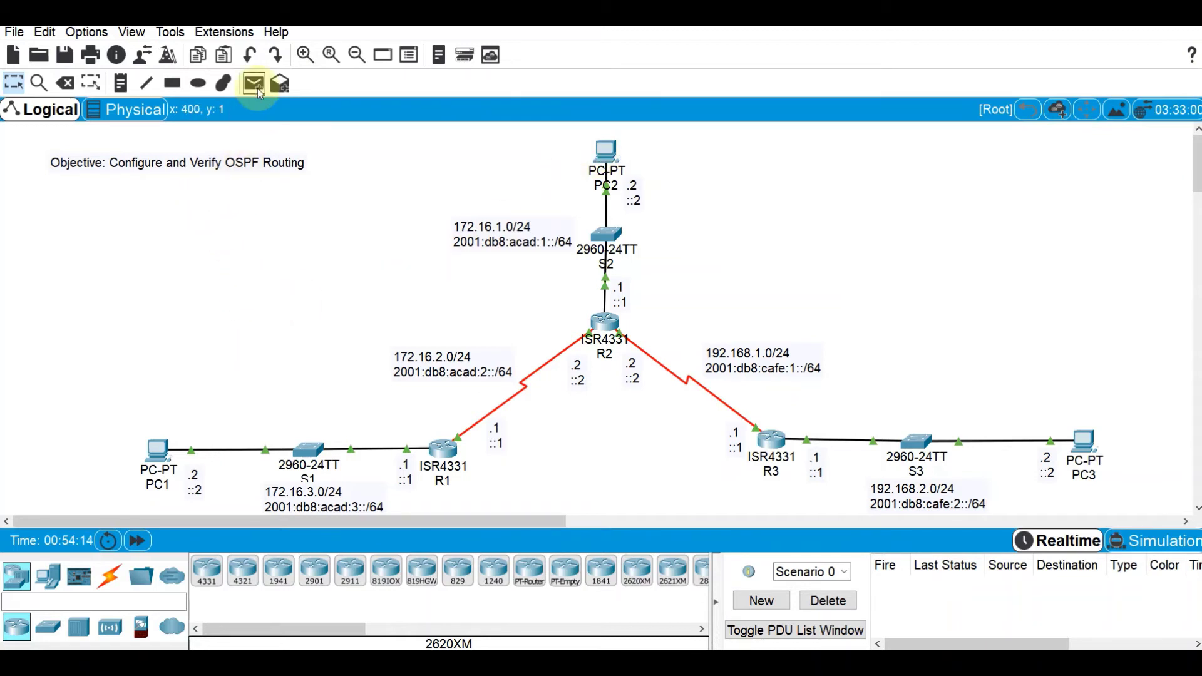
pyautogui.click(158, 450)
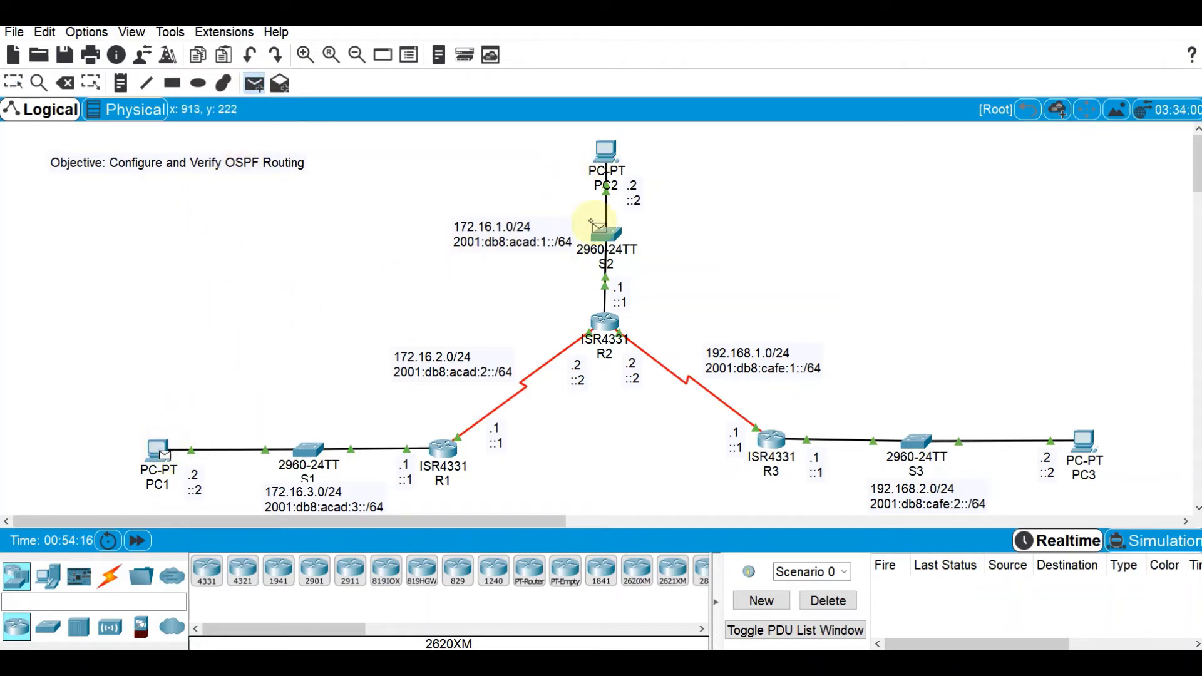
pyautogui.click(606, 152)
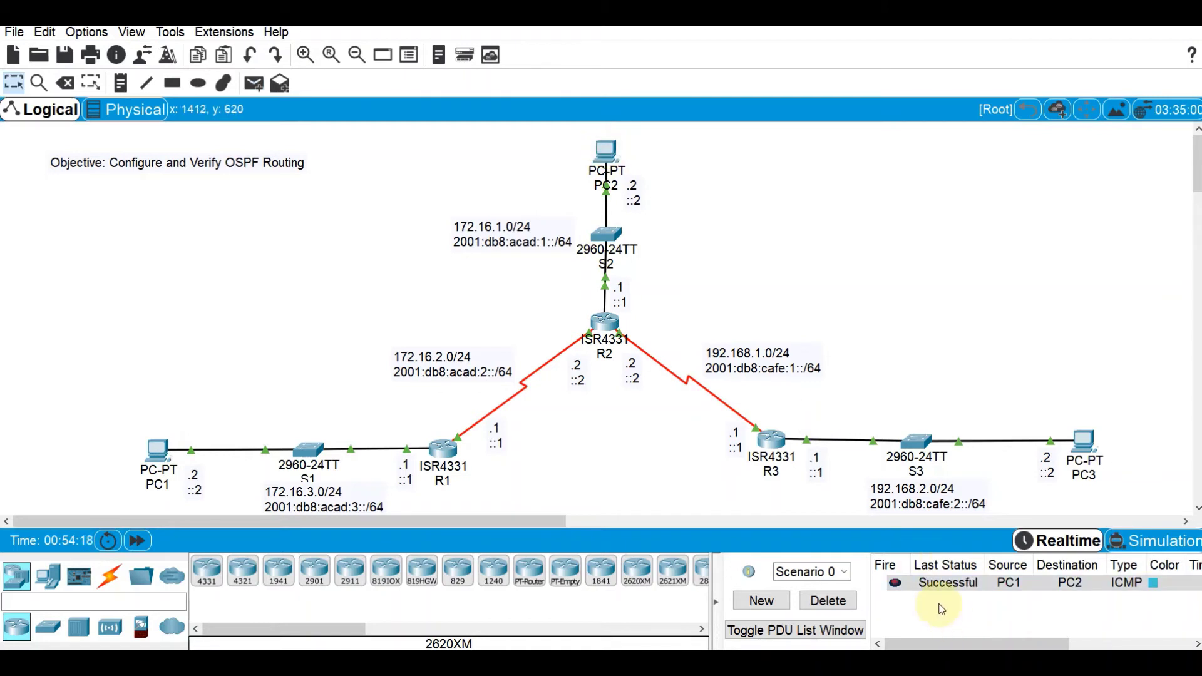
pyautogui.click(261, 88)
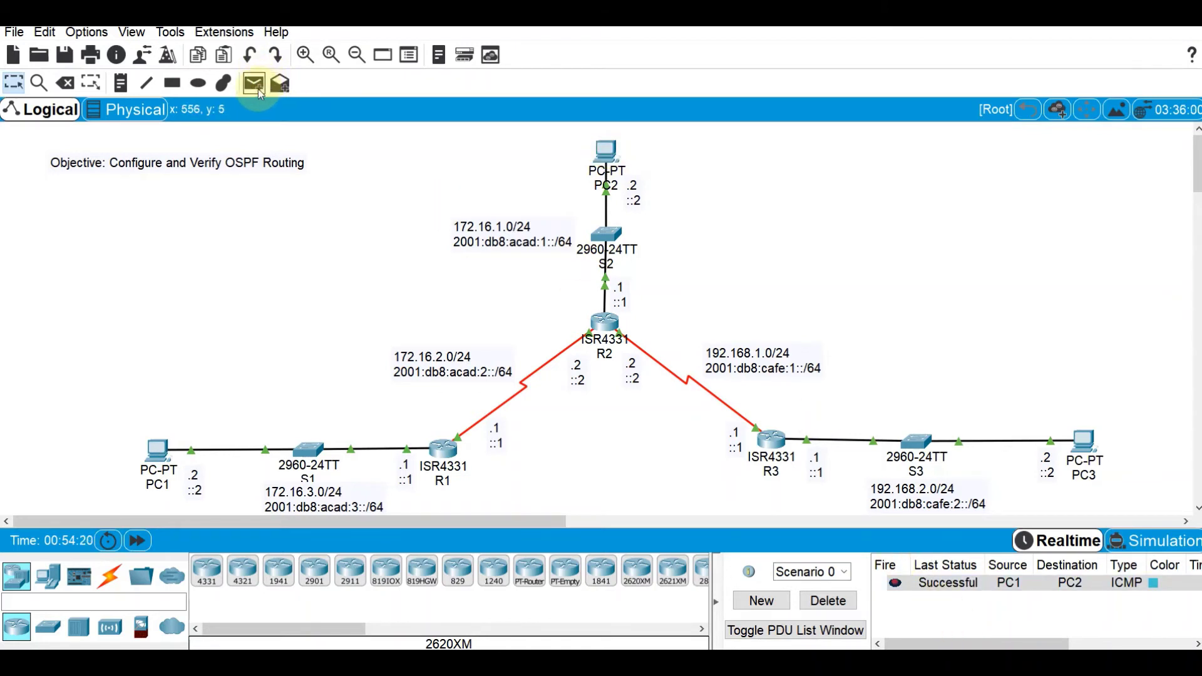
pyautogui.click(605, 150)
pyautogui.click(181, 451)
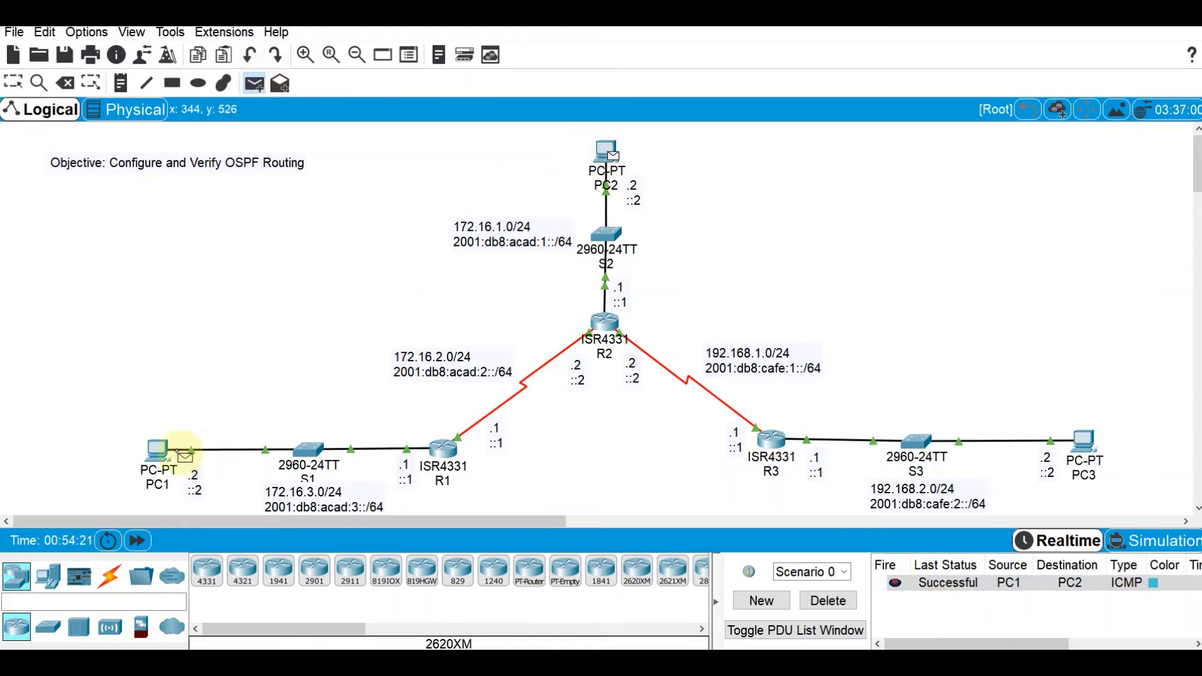
pyautogui.click(901, 587)
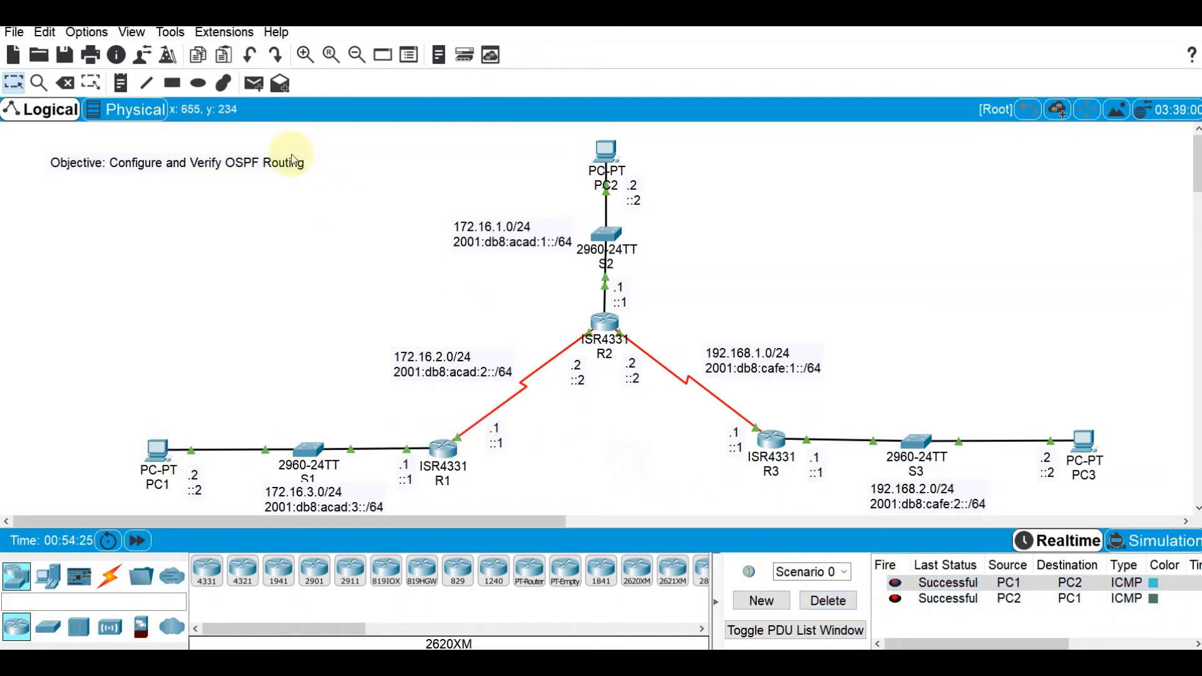
# Test connectivity to PC3 by sending simple PDUs from PC2 and from PC1, and check R3's interface addresses
pyautogui.click(253, 83)
pyautogui.click(609, 151)
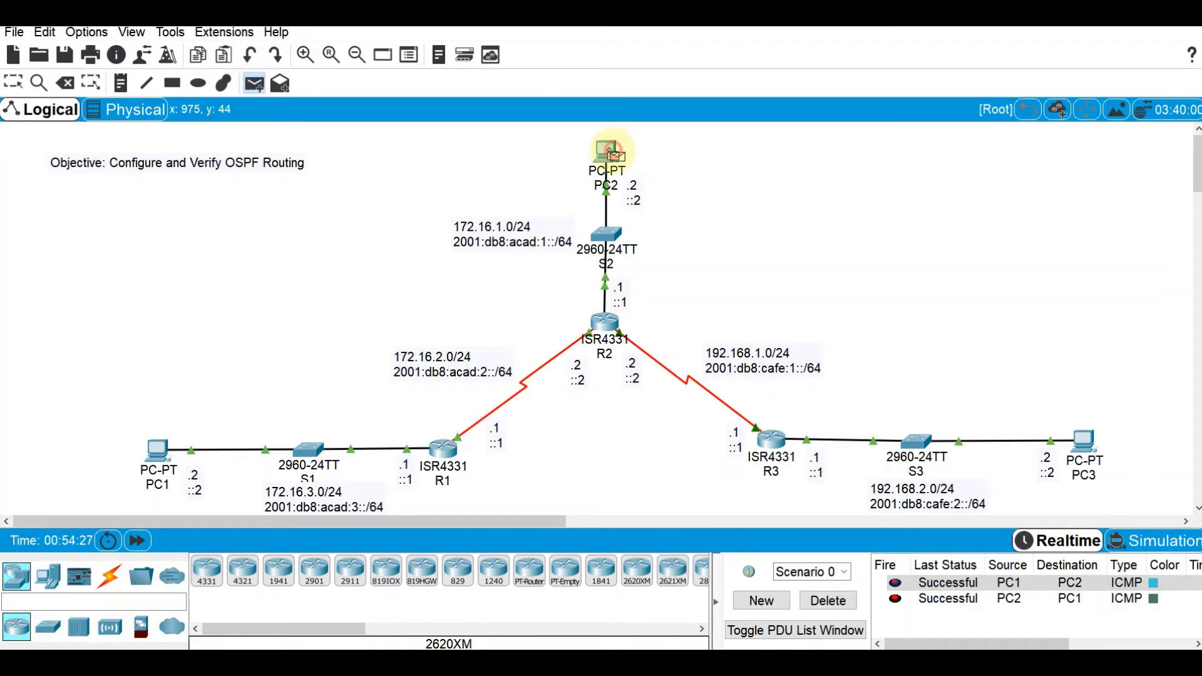
pyautogui.click(1088, 441)
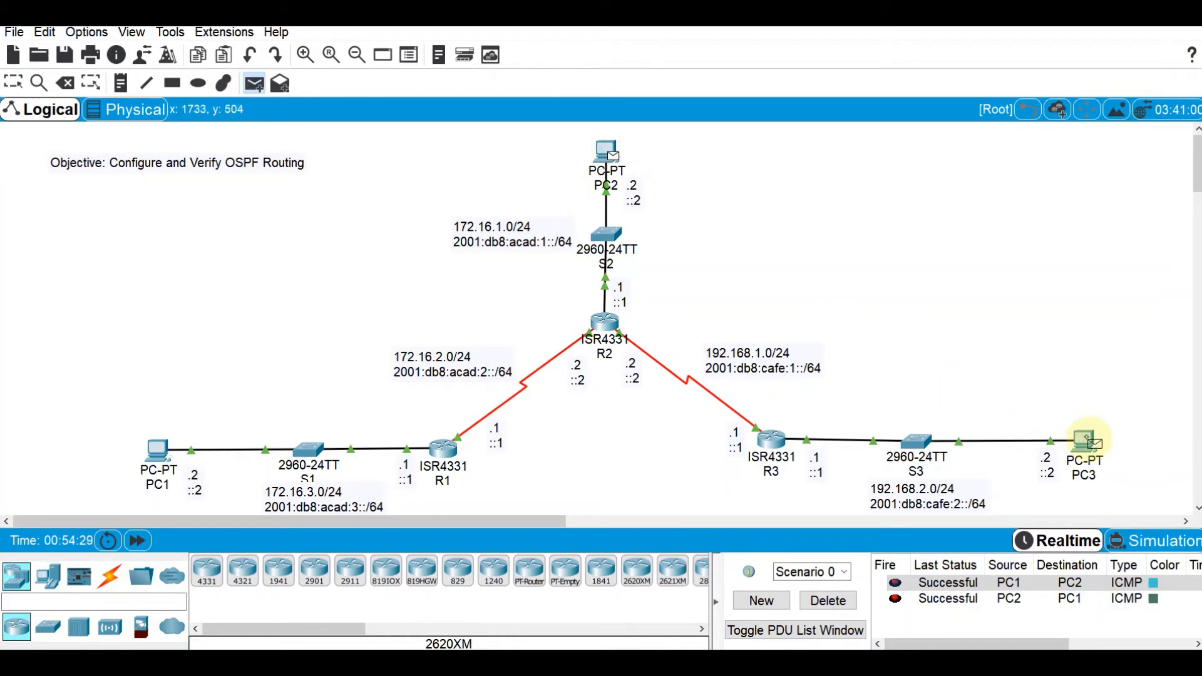
pyautogui.click(980, 616)
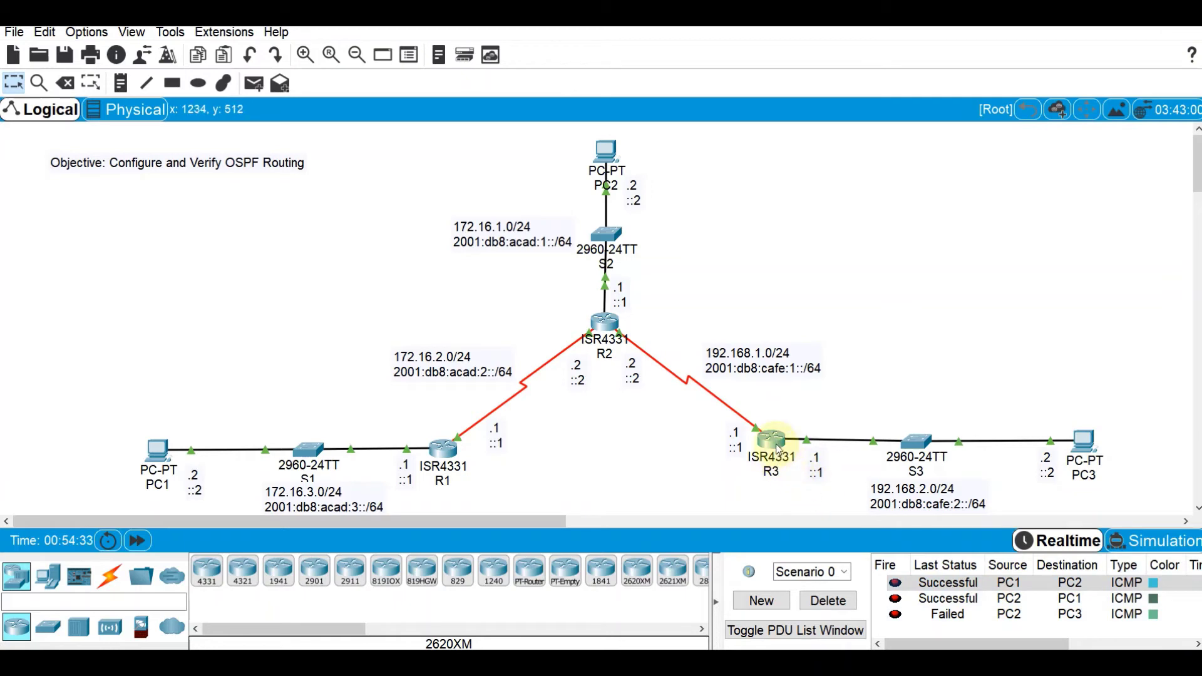
pyautogui.moveTo(780, 450)
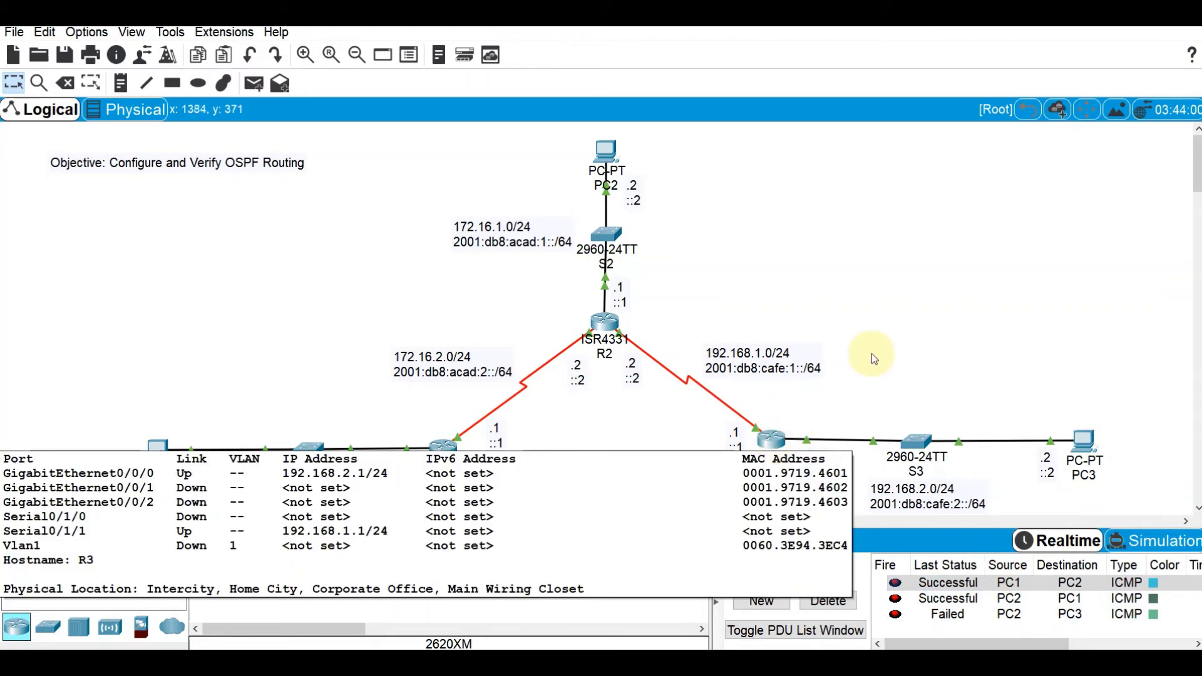
pyautogui.click(254, 83)
pyautogui.click(158, 450)
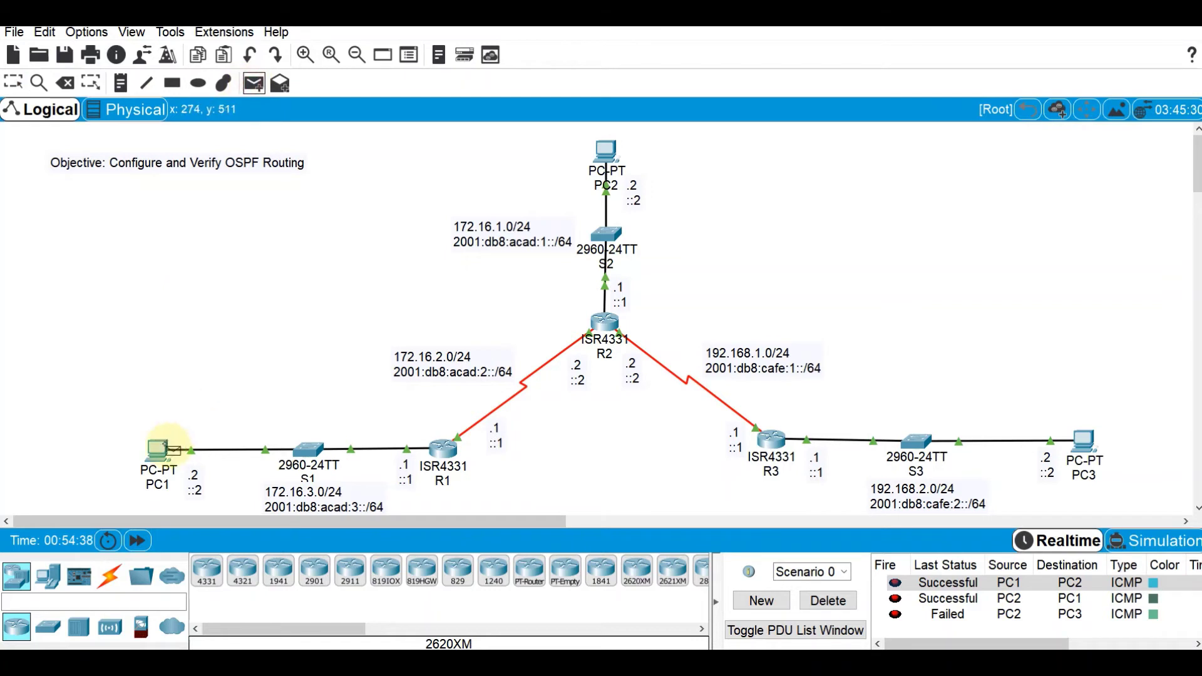
pyautogui.click(1083, 441)
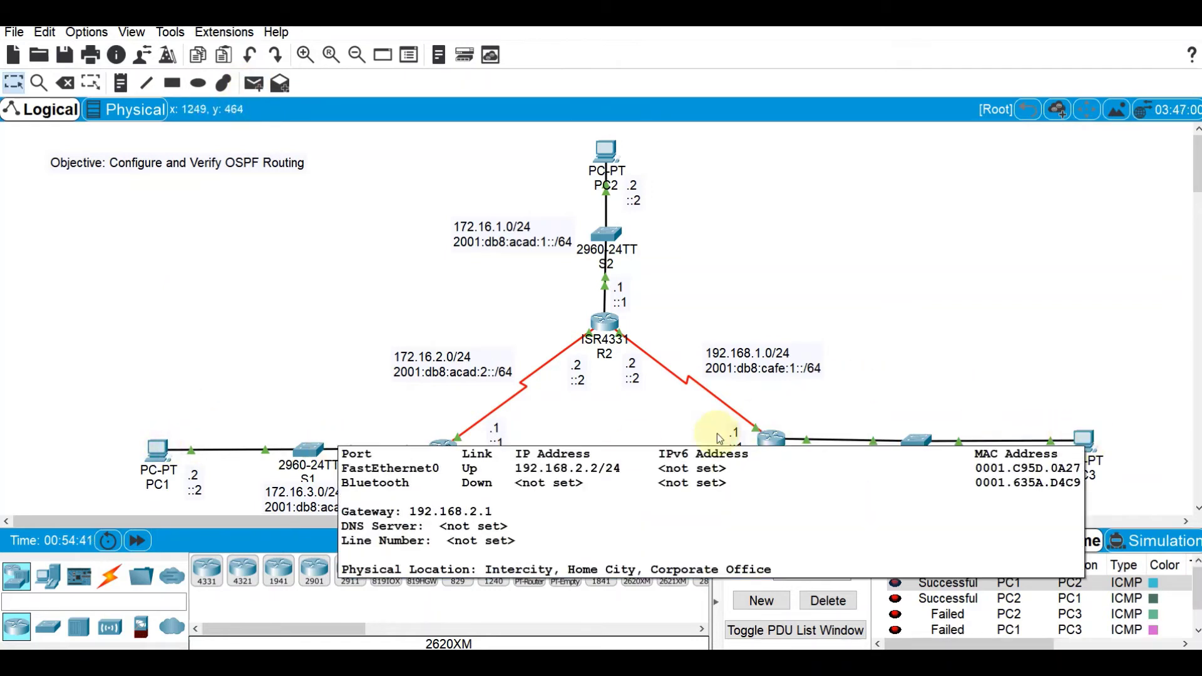
# Open R3's console clear of the R3 side of the topology, enter global configuration mode and start OSPF process 1
pyautogui.click(772, 438)
pyautogui.moveTo(702, 119); pyautogui.dragTo(358, 80)
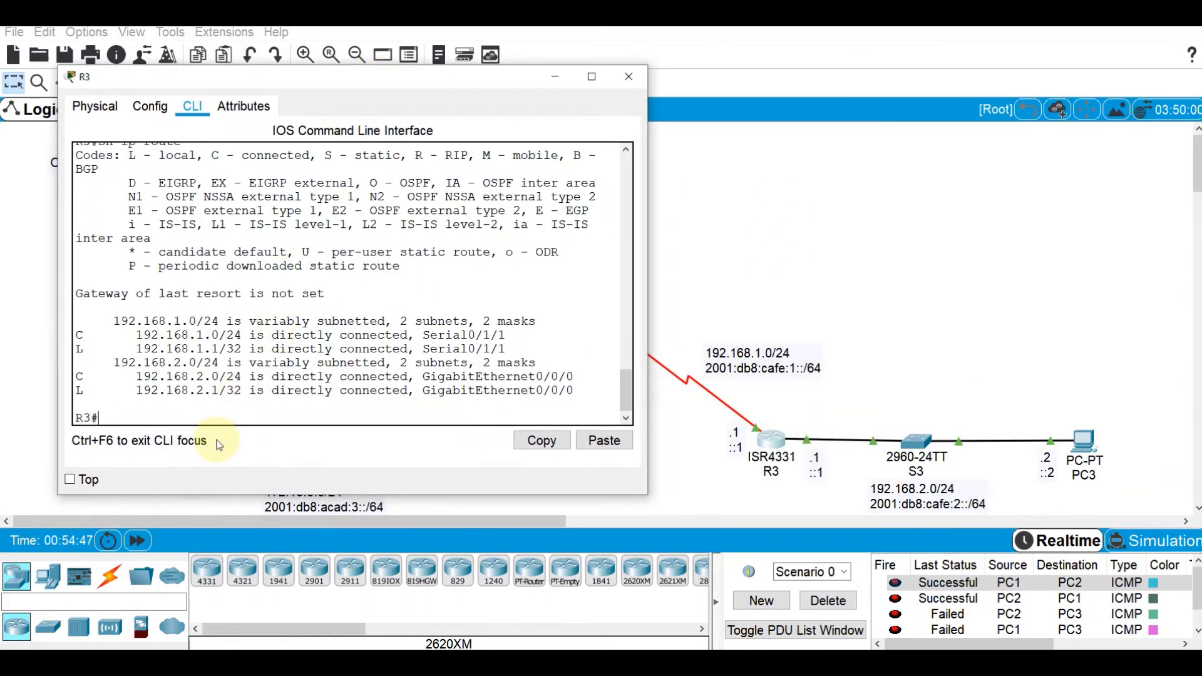
pyautogui.write('conf ')
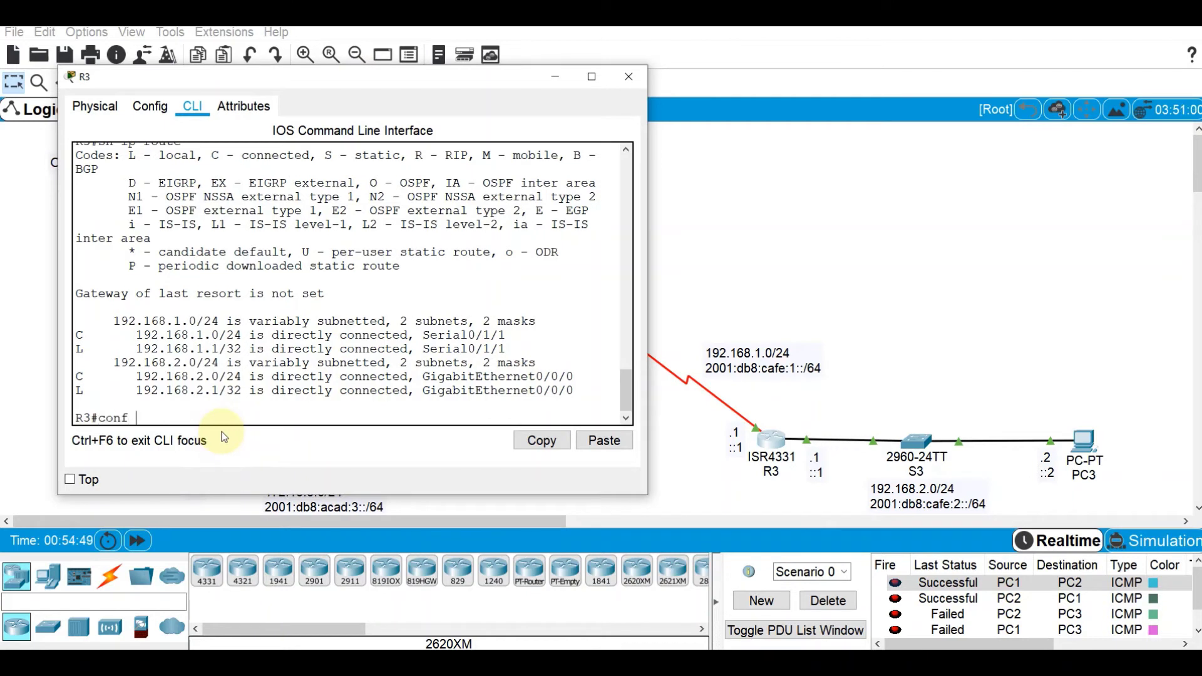
pyautogui.write('t')
pyautogui.press('Return')
pyautogui.write('ro')
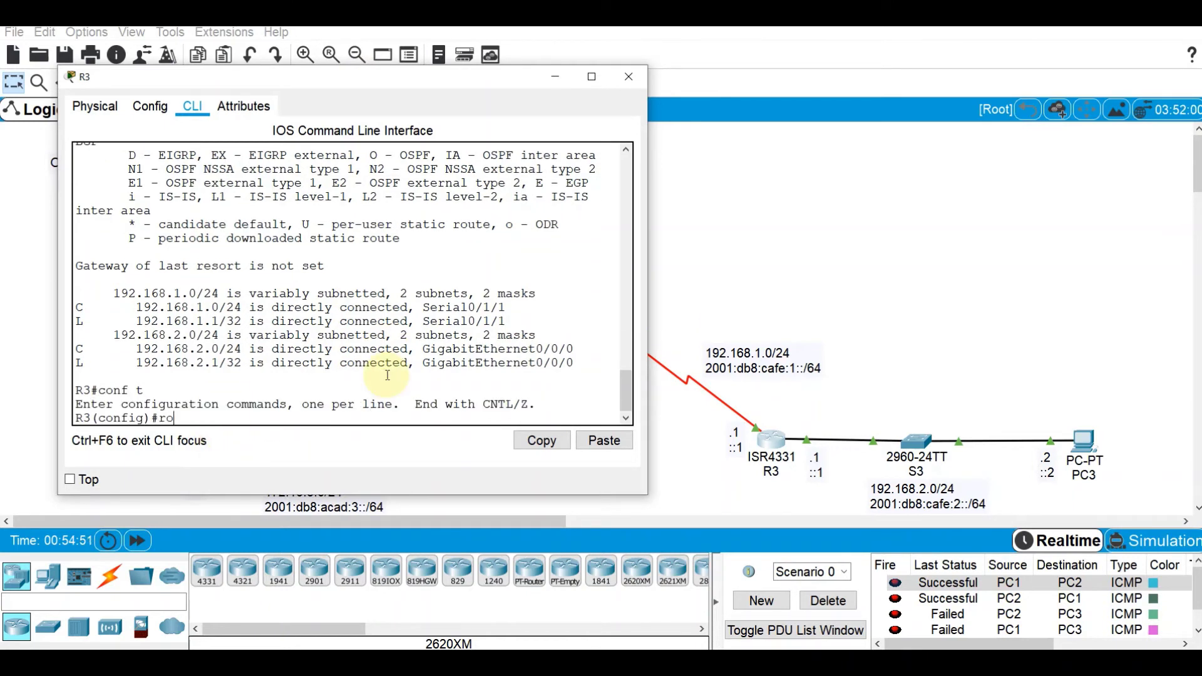
pyautogui.write('uter ospf 1')
pyautogui.press('Return')
# Advertise network 192.168.2.0 with wildcard mask 0.0.0.255 in area 0 on R3
pyautogui.write('ne')
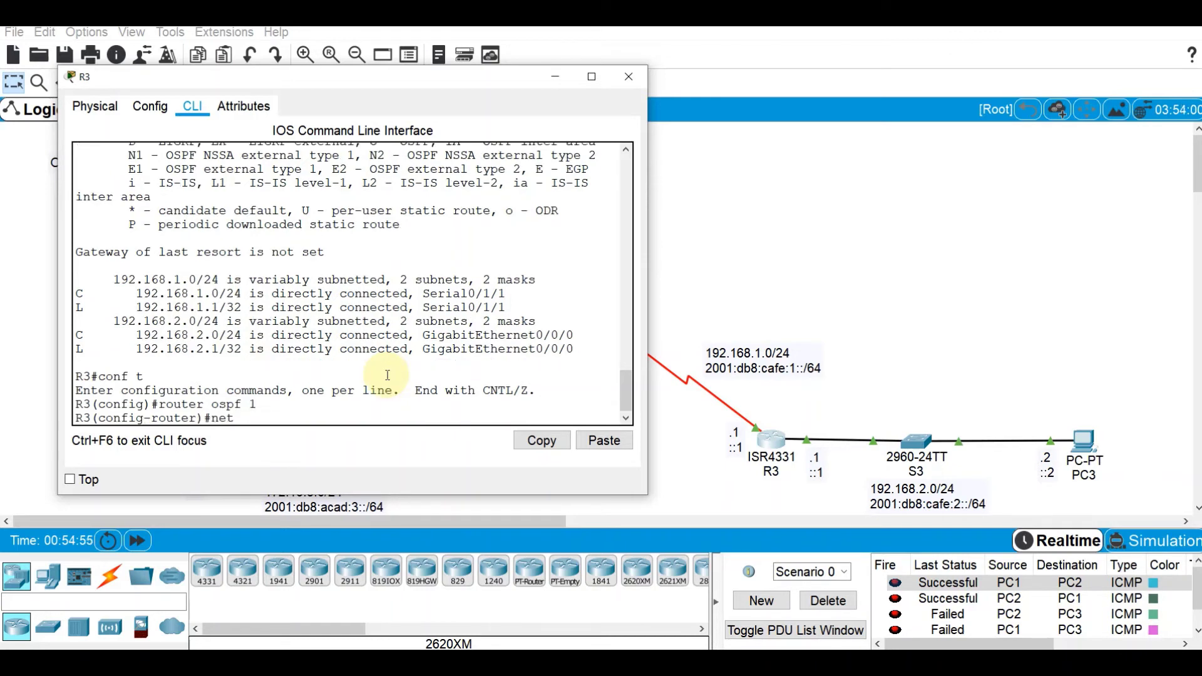
pyautogui.write('t')
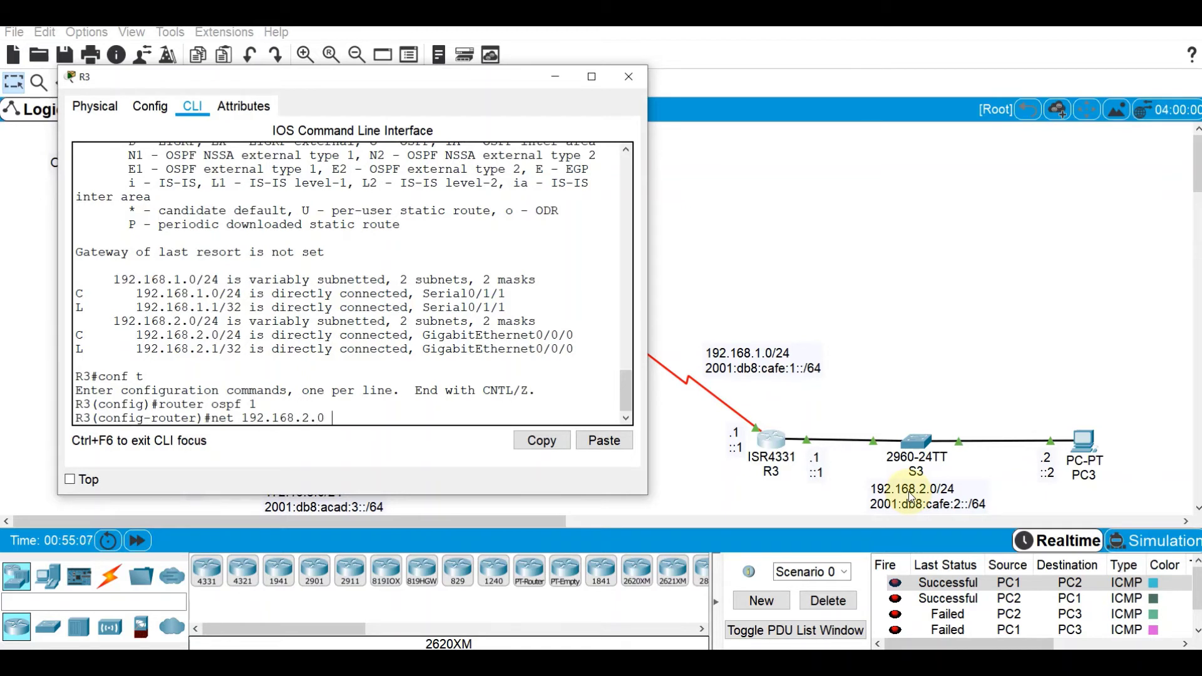
pyautogui.write('0.0.0.255 area 0')
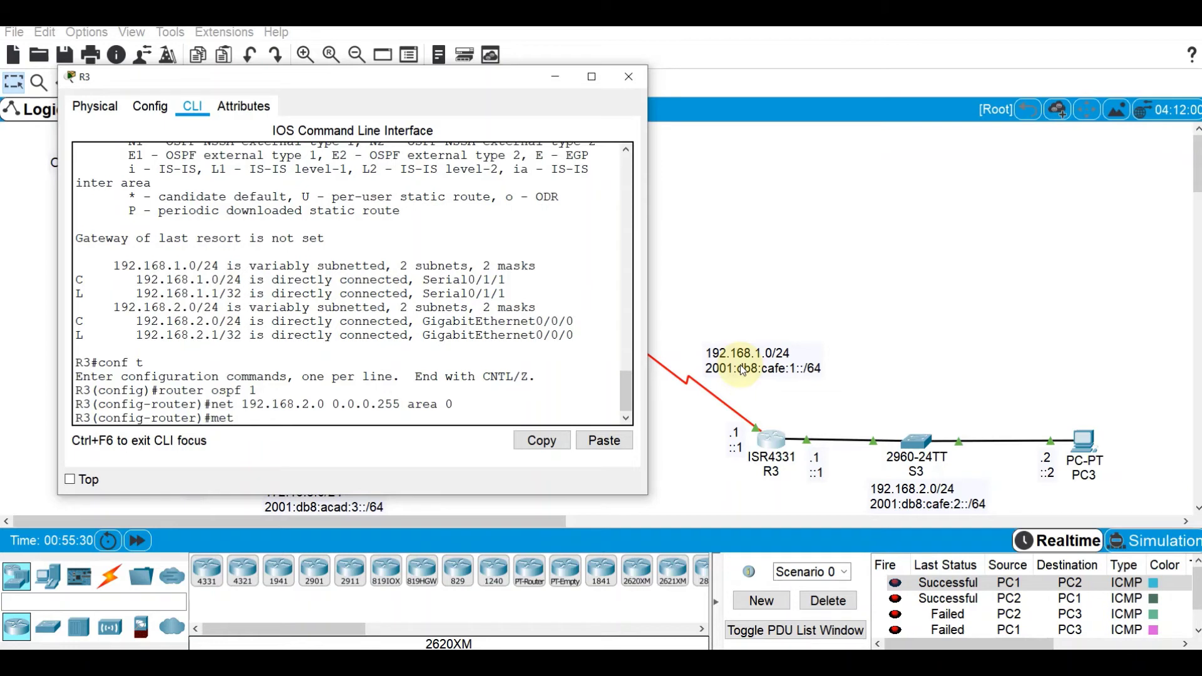
# Correct the mistyped command and advertise network 192.168.1.0 with wildcard mask 0.0.0.255 in area 0 on R3
pyautogui.press('BackSpace')
pyautogui.press('BackSpace')
pyautogui.press('BackSpace')
pyautogui.write('net 192.168.1.0 0.0.0.2')
pyautogui.write('55 area')
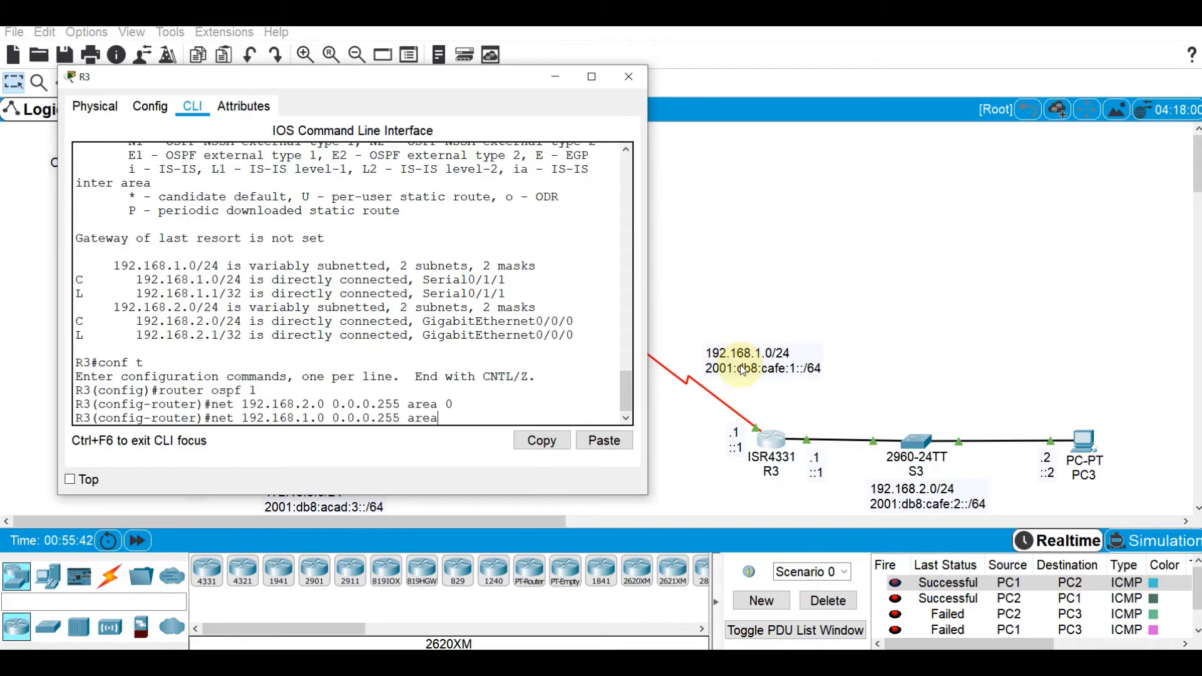
pyautogui.write(' 0')
pyautogui.press('Return')
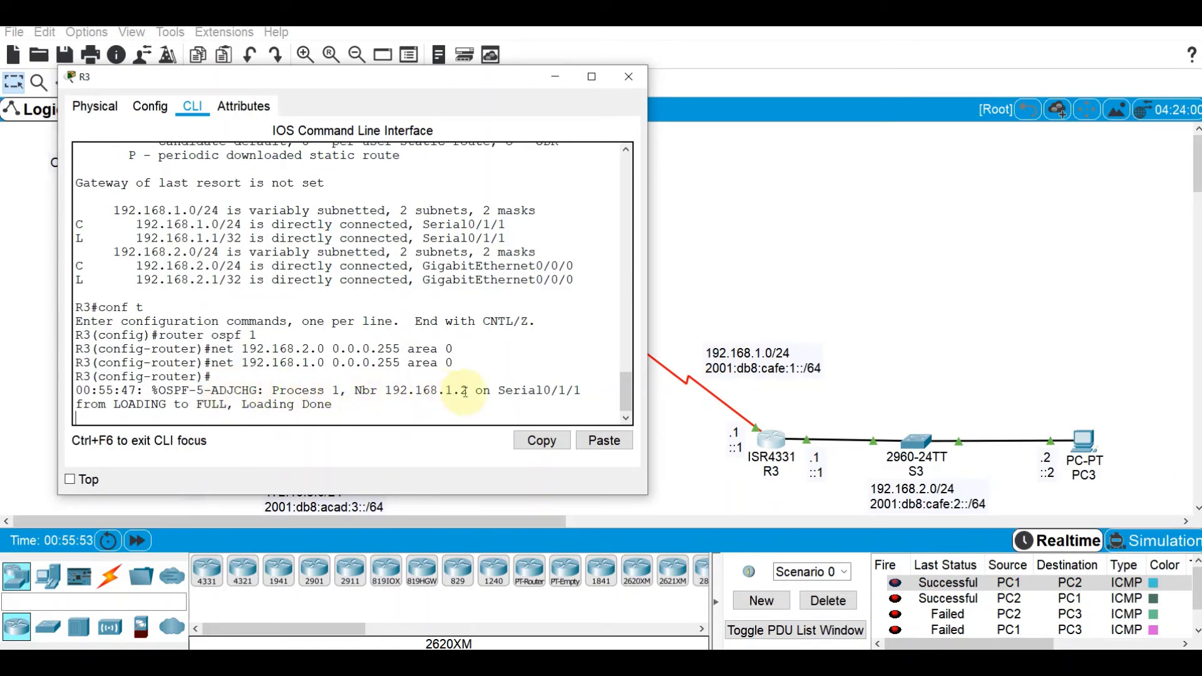
# Inspect R3's OSPF adjacency message, check the topology, and run "do sh ip route" from router configuration mode
pyautogui.doubleClick(139, 405)
pyautogui.doubleClick(201, 405)
pyautogui.click(359, 416)
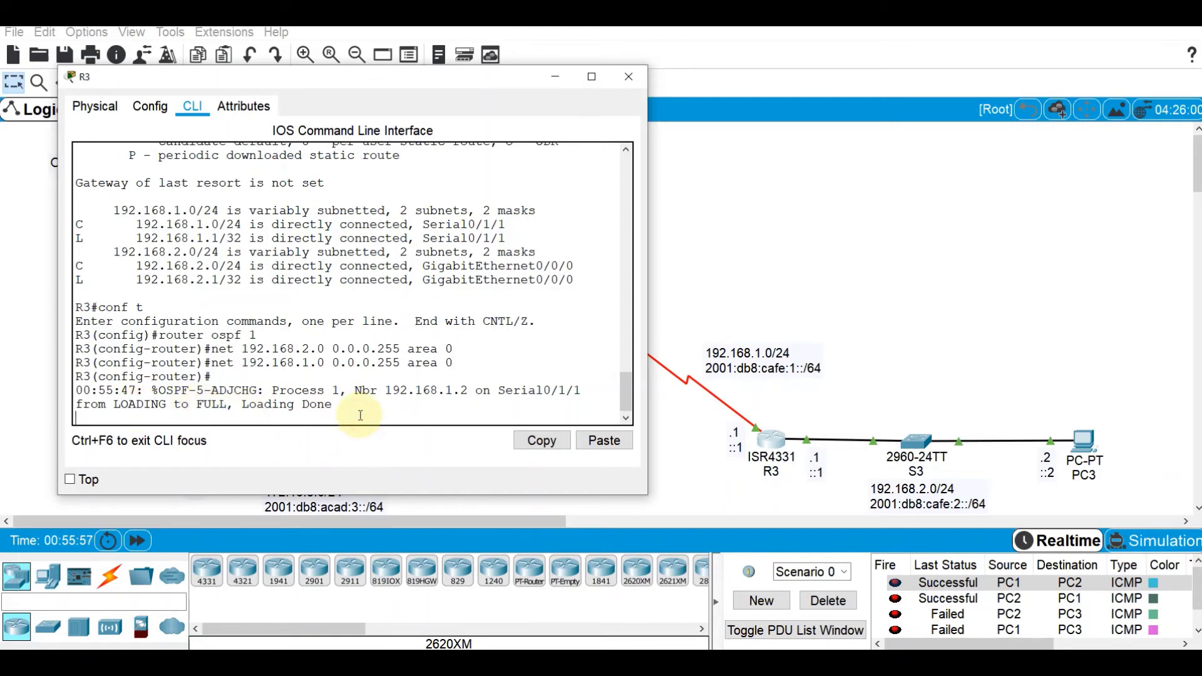
pyautogui.press('Return')
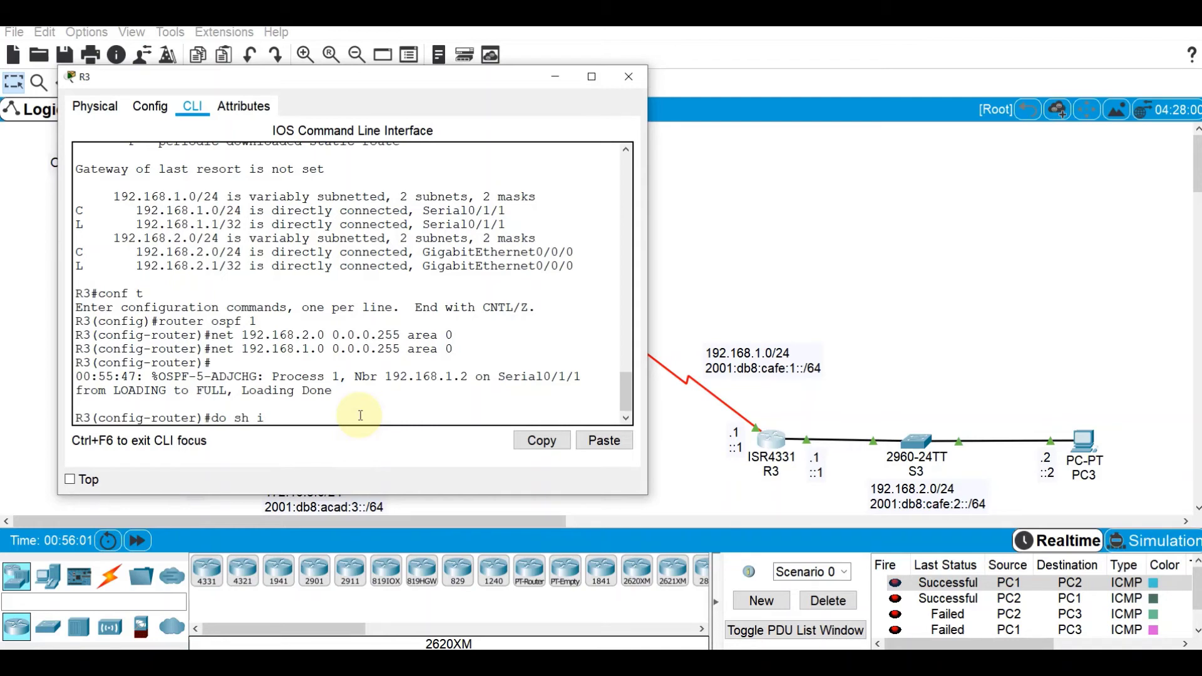
pyautogui.write('do sh ip route')
pyautogui.moveTo(318, 81); pyautogui.dragTo(701, 520)
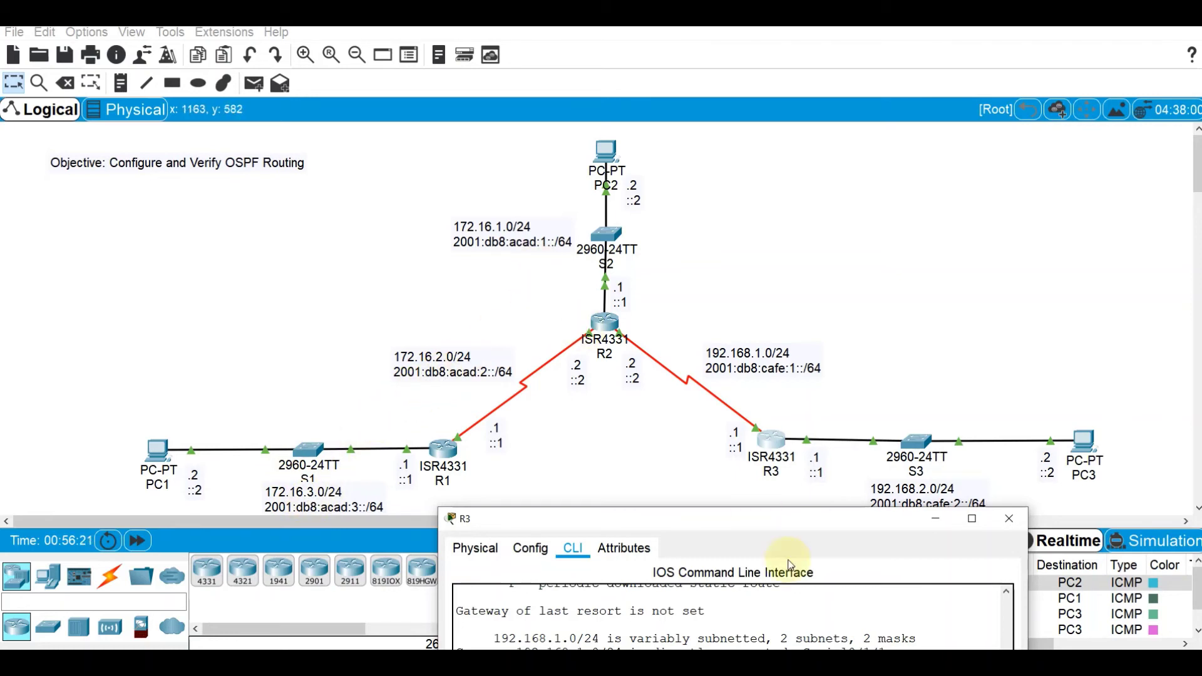
pyautogui.moveTo(771, 526); pyautogui.dragTo(870, 98)
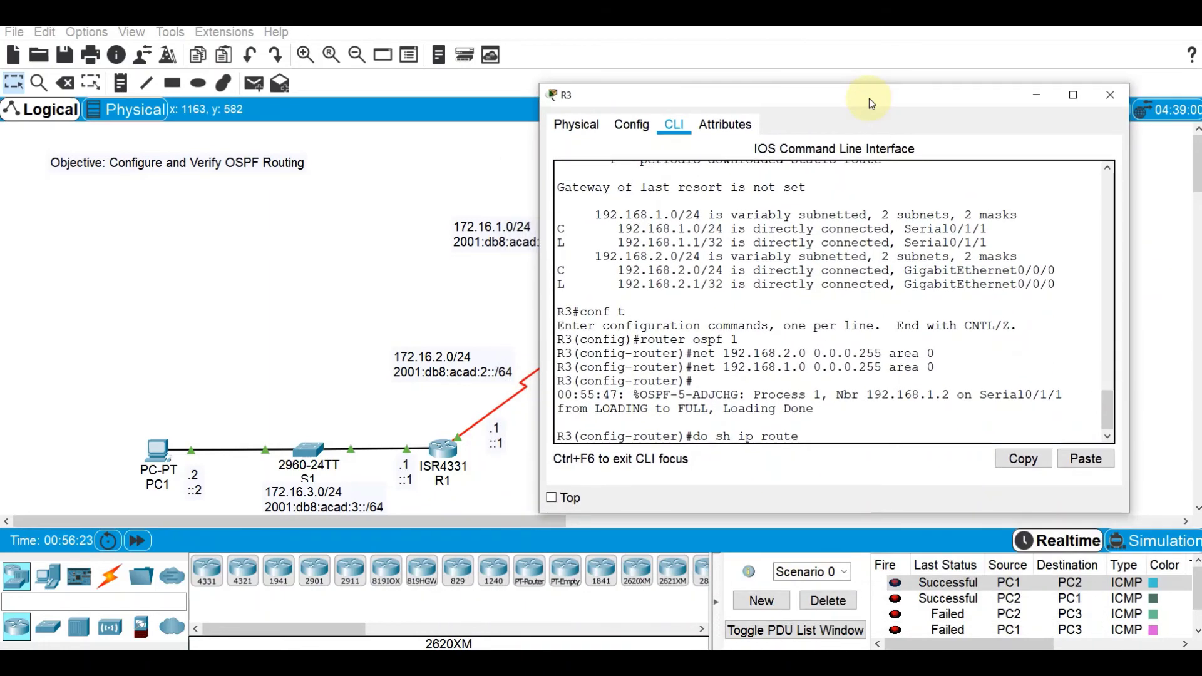
pyautogui.press('Return')
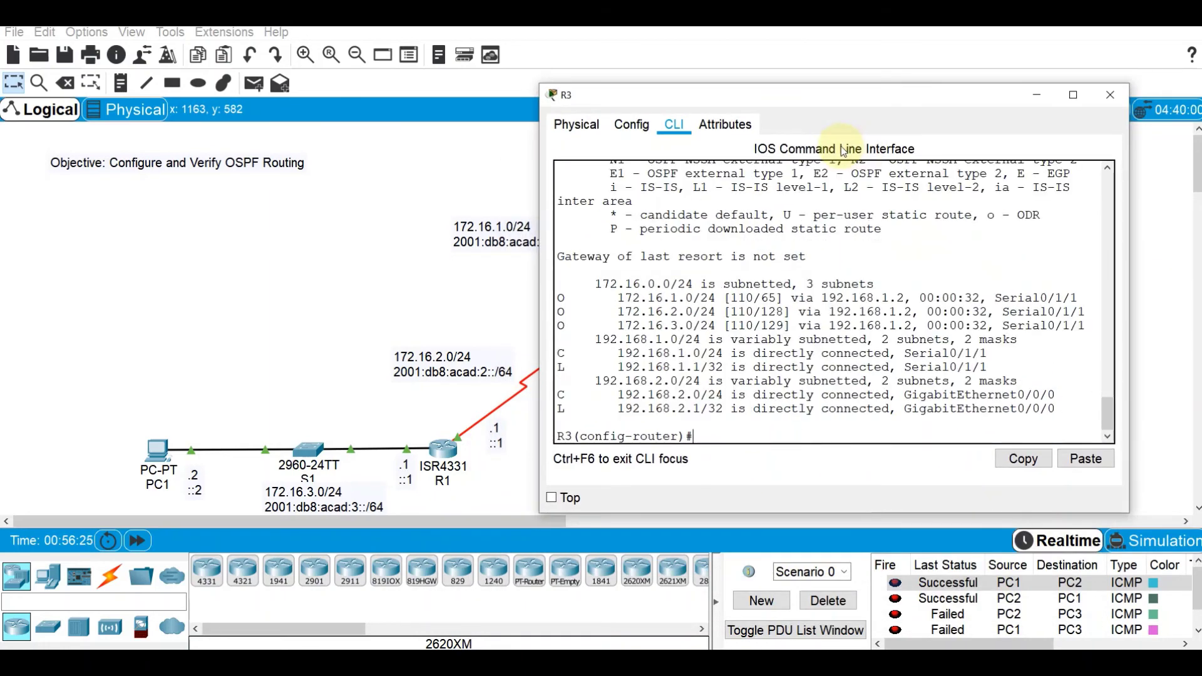
# Examine the OSPF-learned 172.16.x.0 routes and their metrics in R3's routing table, comparing them with the topology
pyautogui.moveTo(560, 295); pyautogui.dragTo(1091, 326)
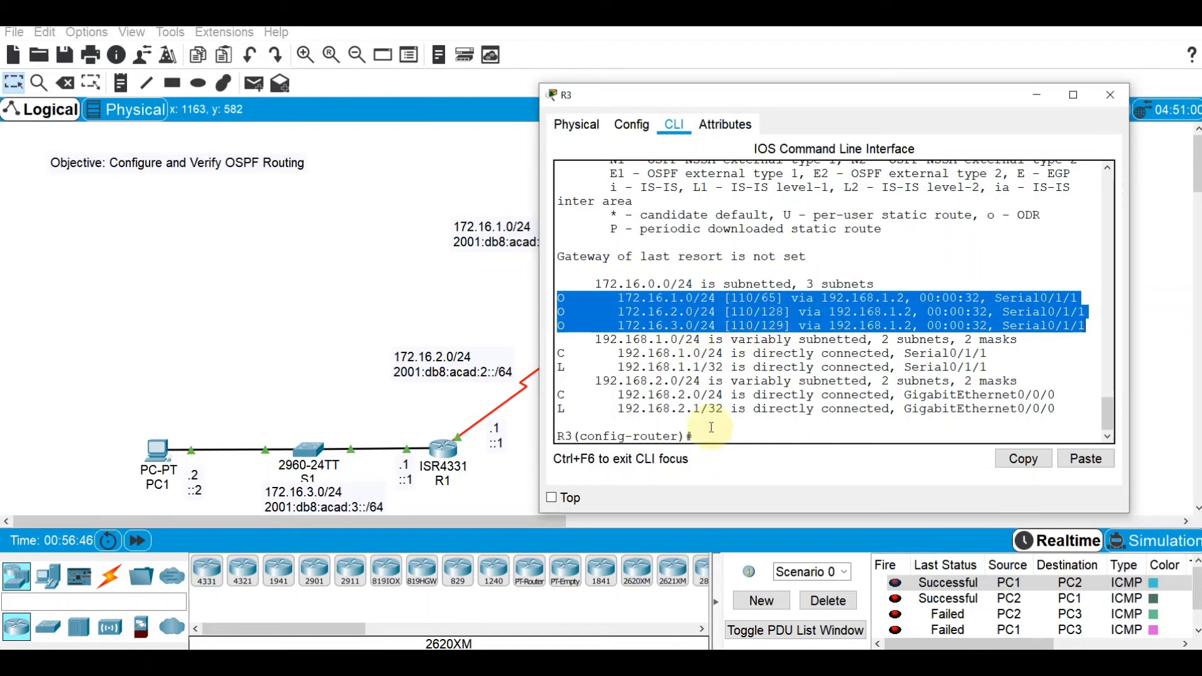
pyautogui.click(508, 475)
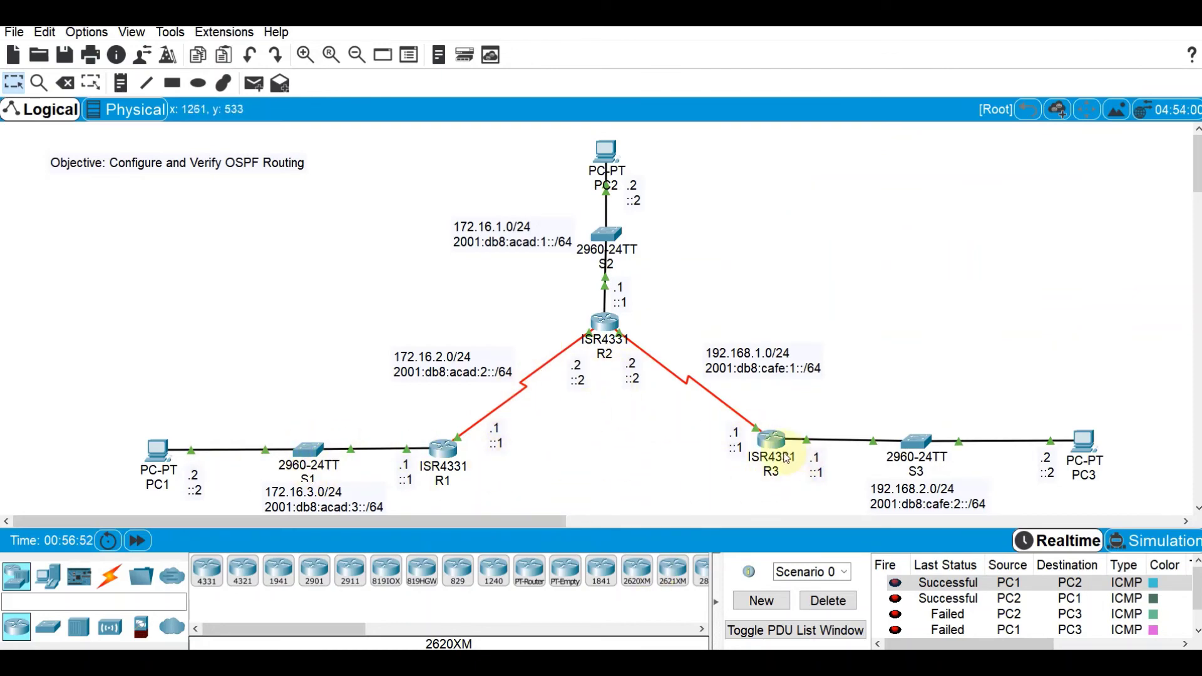
pyautogui.click(771, 439)
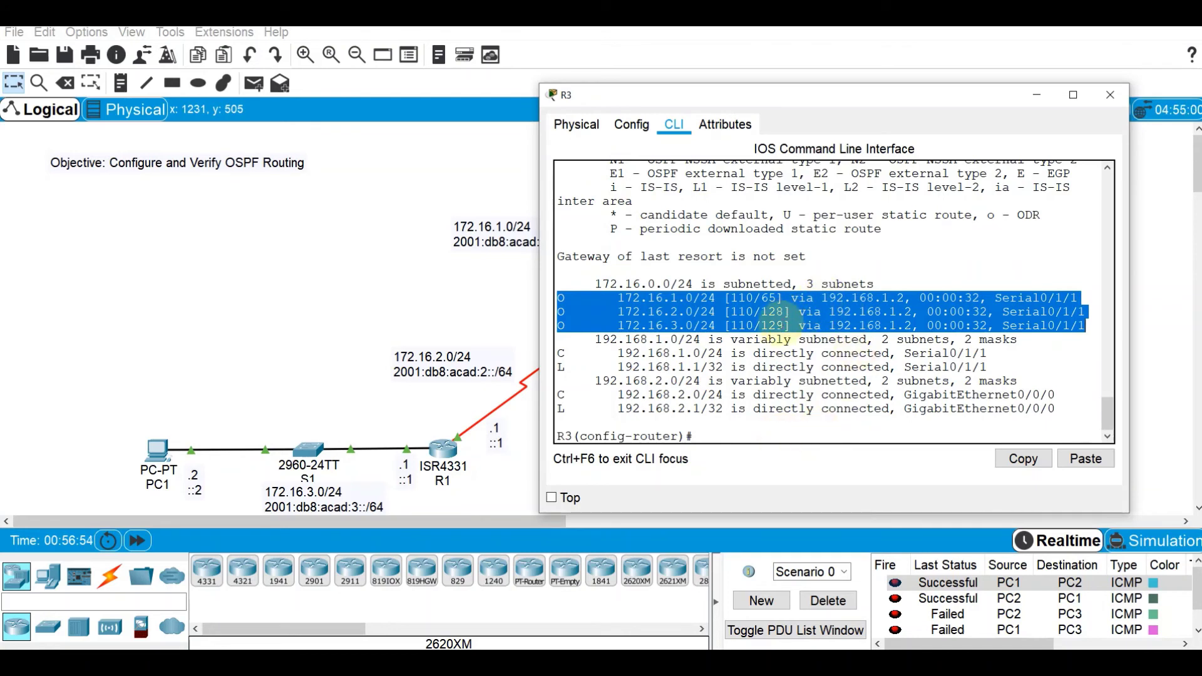
pyautogui.click(773, 326)
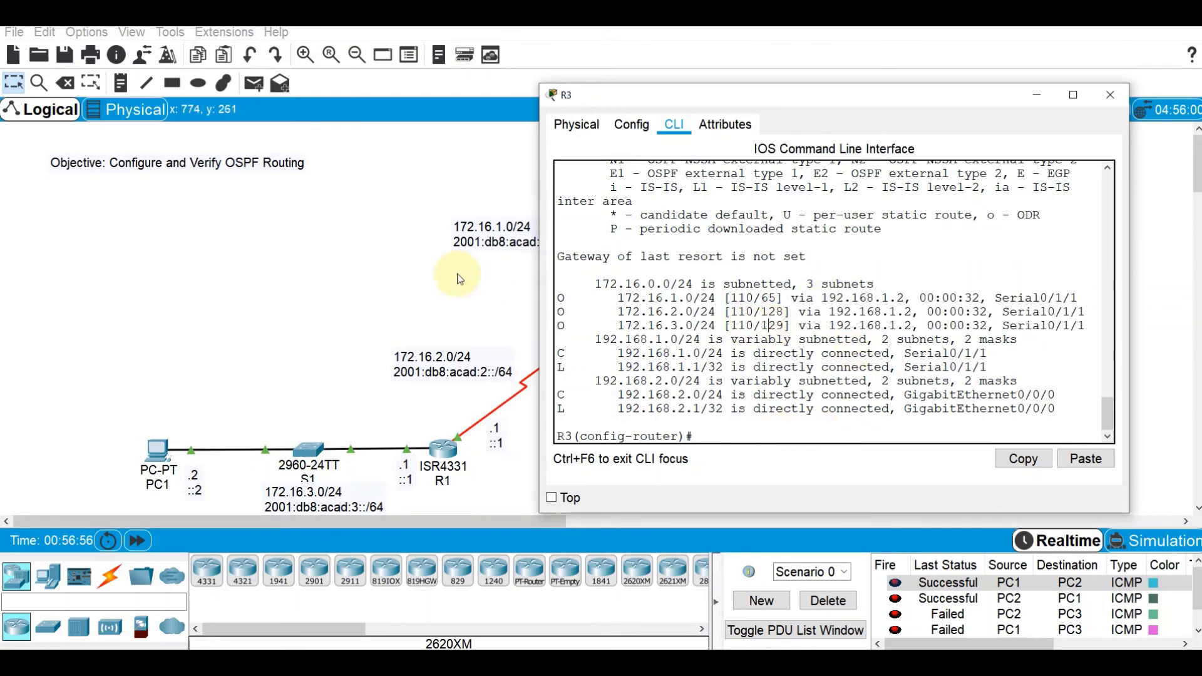
pyautogui.click(420, 296)
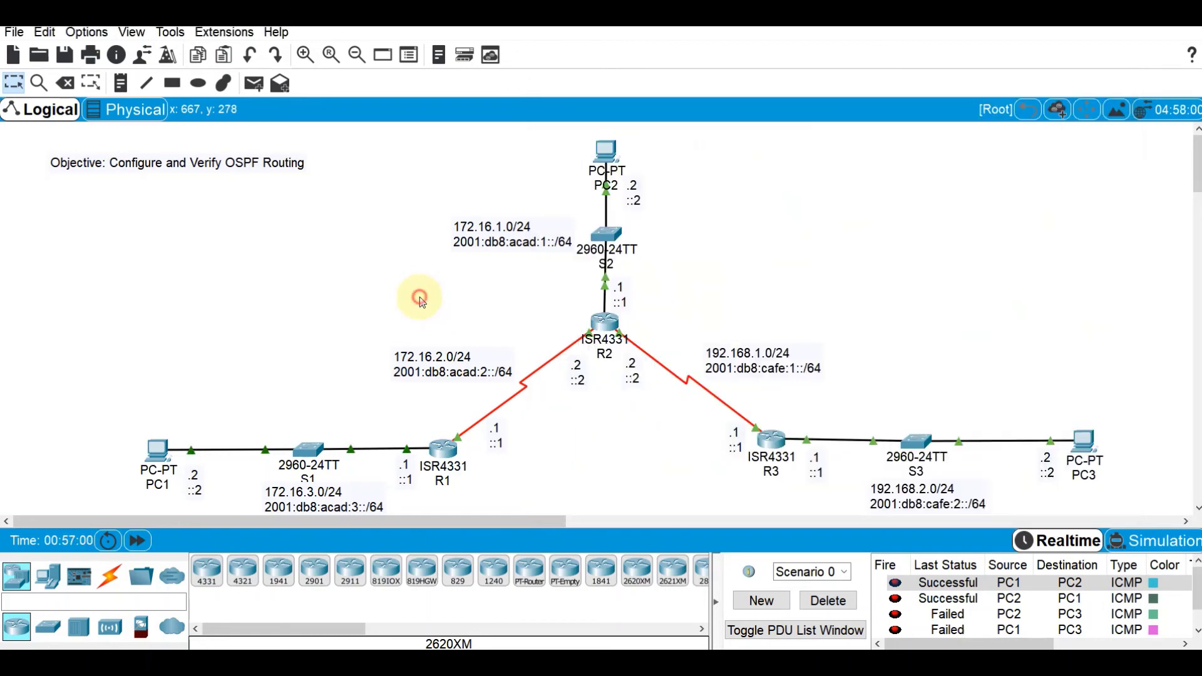
# Display R2's IP routing table from router configuration mode with "do sh ip rout"
pyautogui.click(606, 325)
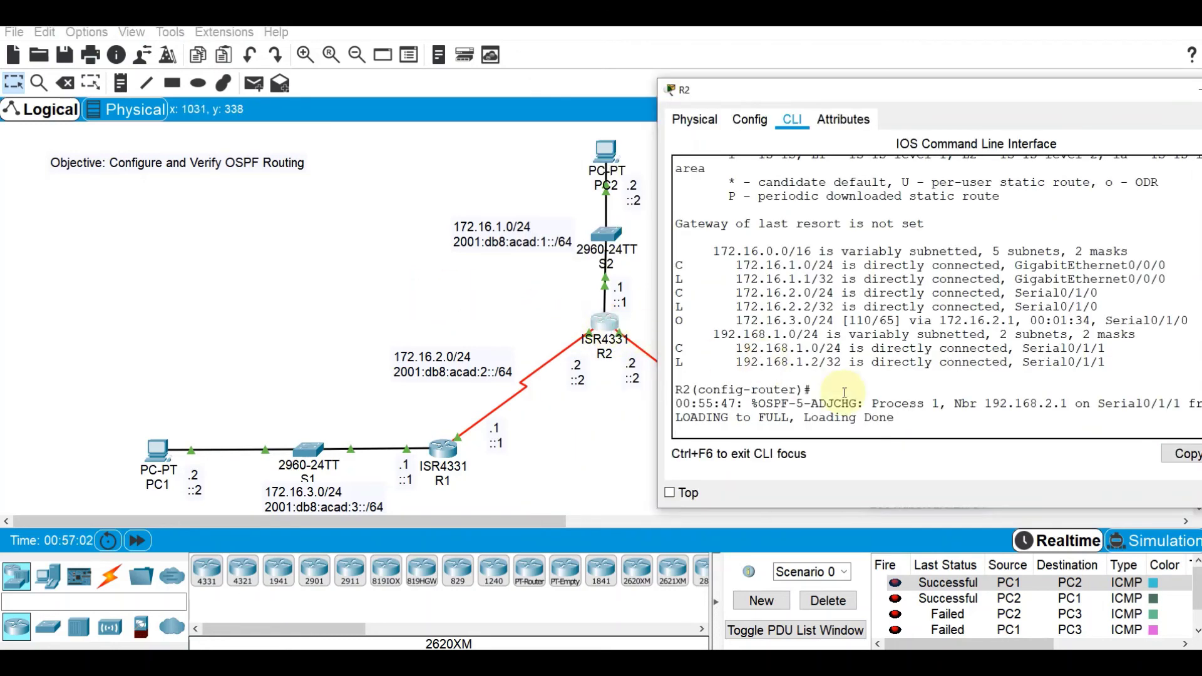
pyautogui.press('Return')
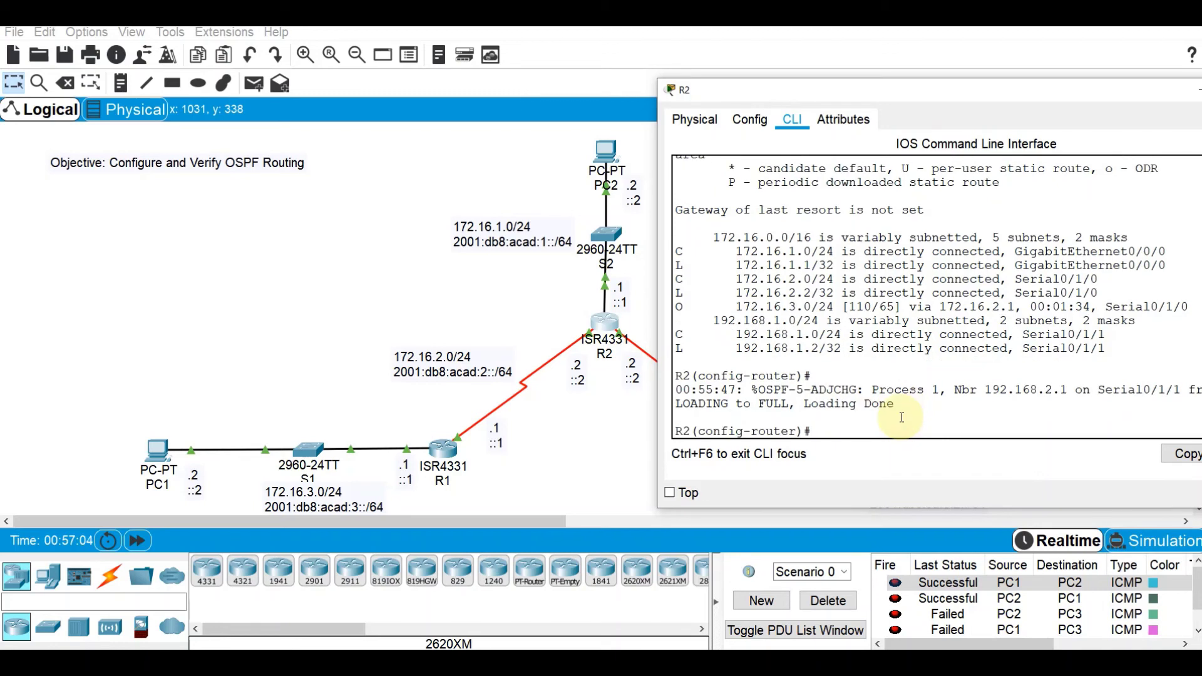
pyautogui.write('sh')
pyautogui.press('BackSpace')
pyautogui.press('BackSpace')
pyautogui.write('do sh ip rout')
pyautogui.press('Return')
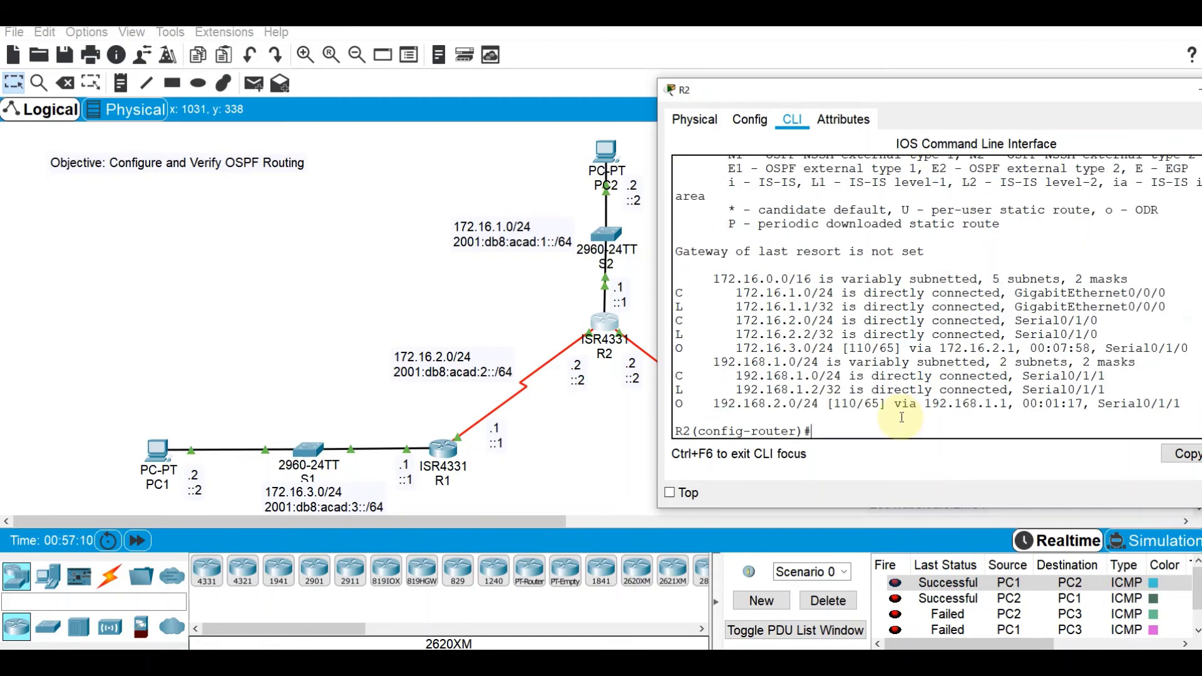
# Examine the OSPF-learned 172.16.3.0 and 192.168.2.0 routes in R2's routing table and return to the topology
pyautogui.moveTo(676, 348); pyautogui.dragTo(698, 349)
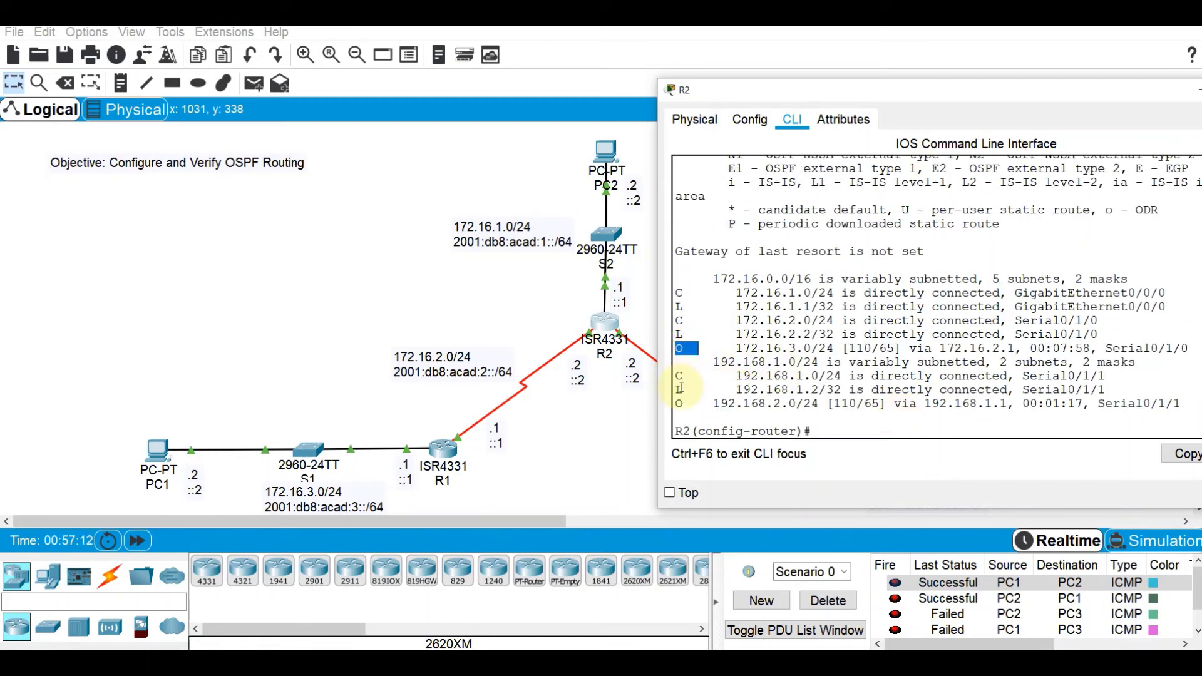
pyautogui.click(680, 403)
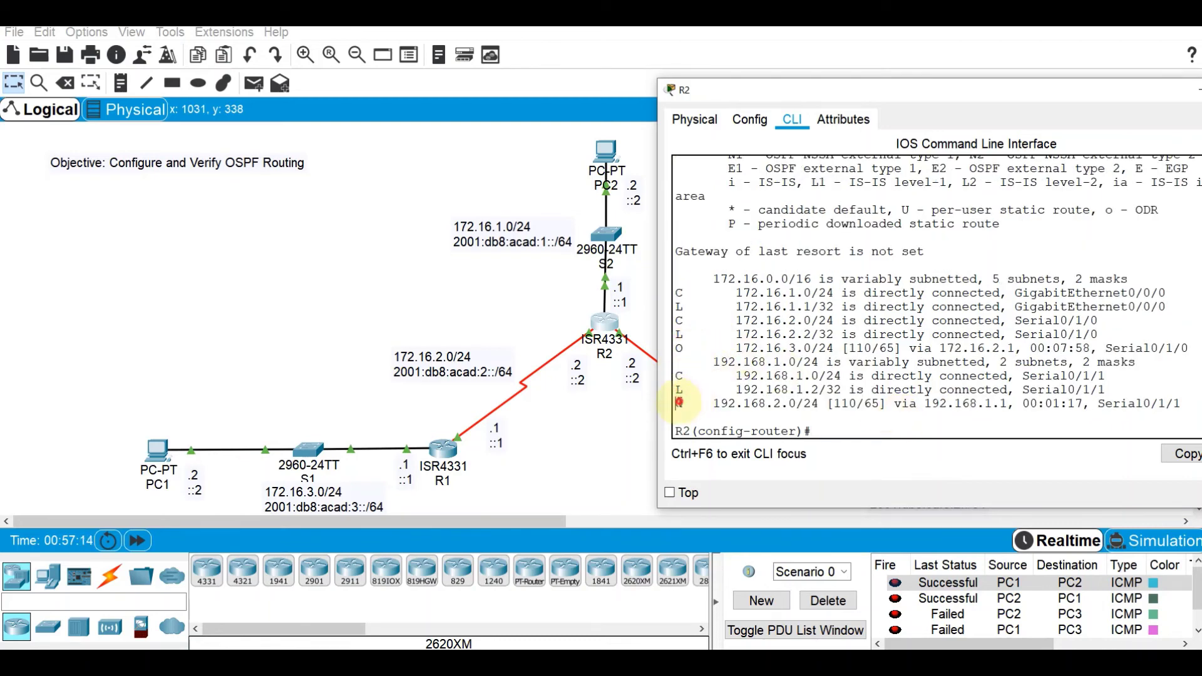
pyautogui.moveTo(679, 404); pyautogui.dragTo(696, 404)
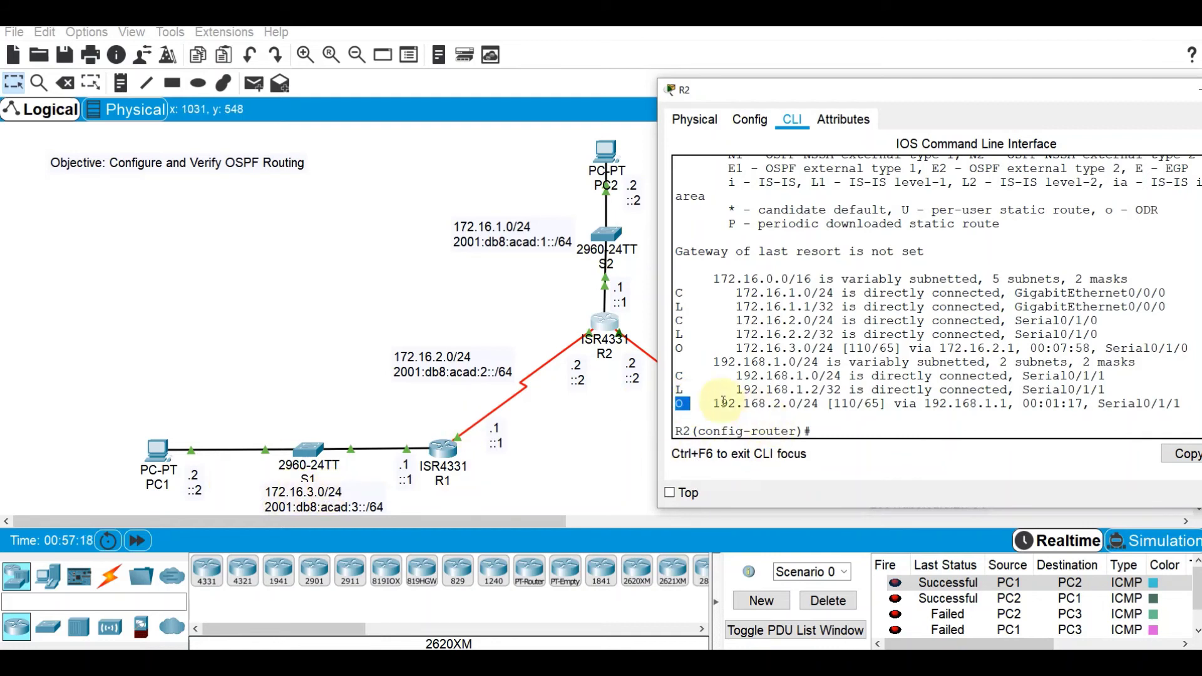
pyautogui.click(557, 452)
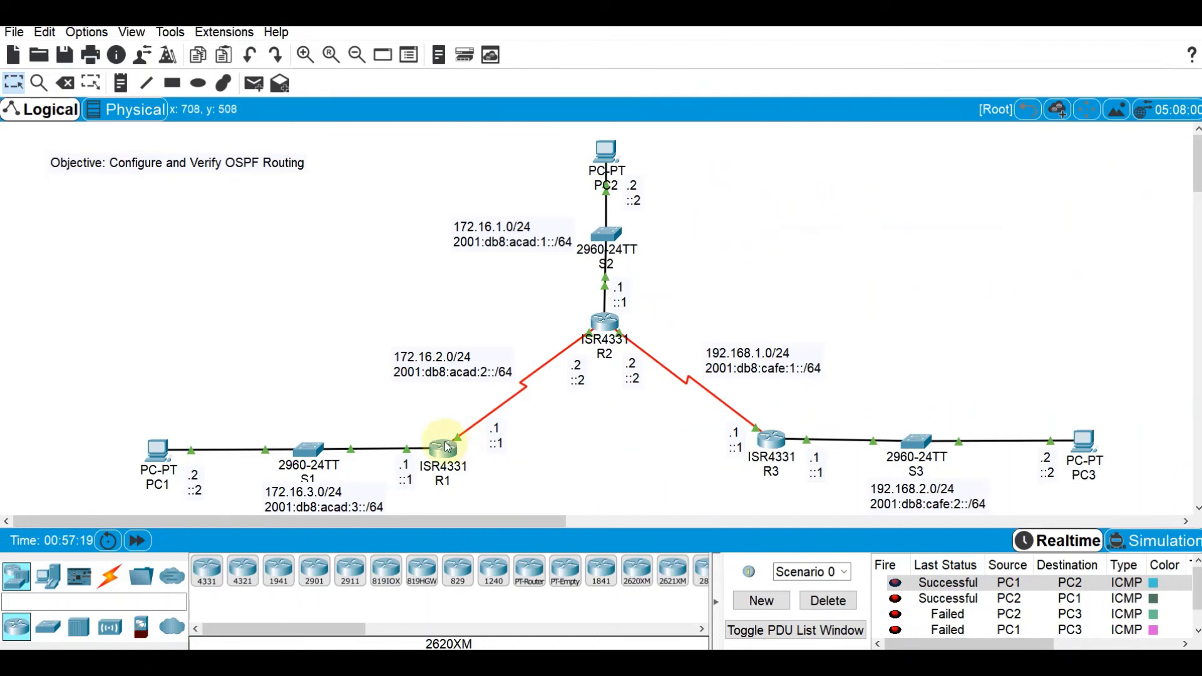
# Run "do sh ip route" on R1 and examine the OSPF-learned 192.168.1.0 and 192.168.2.0 routes
pyautogui.click(445, 449)
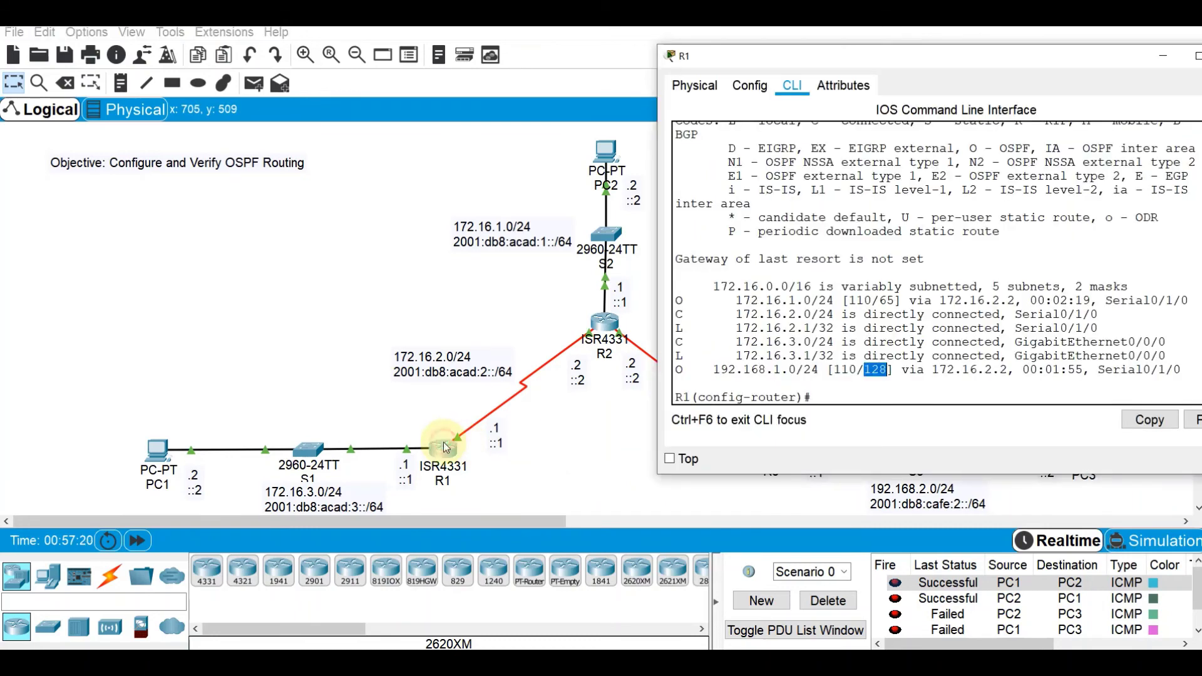
pyautogui.click(818, 398)
pyautogui.write('do sh ip route')
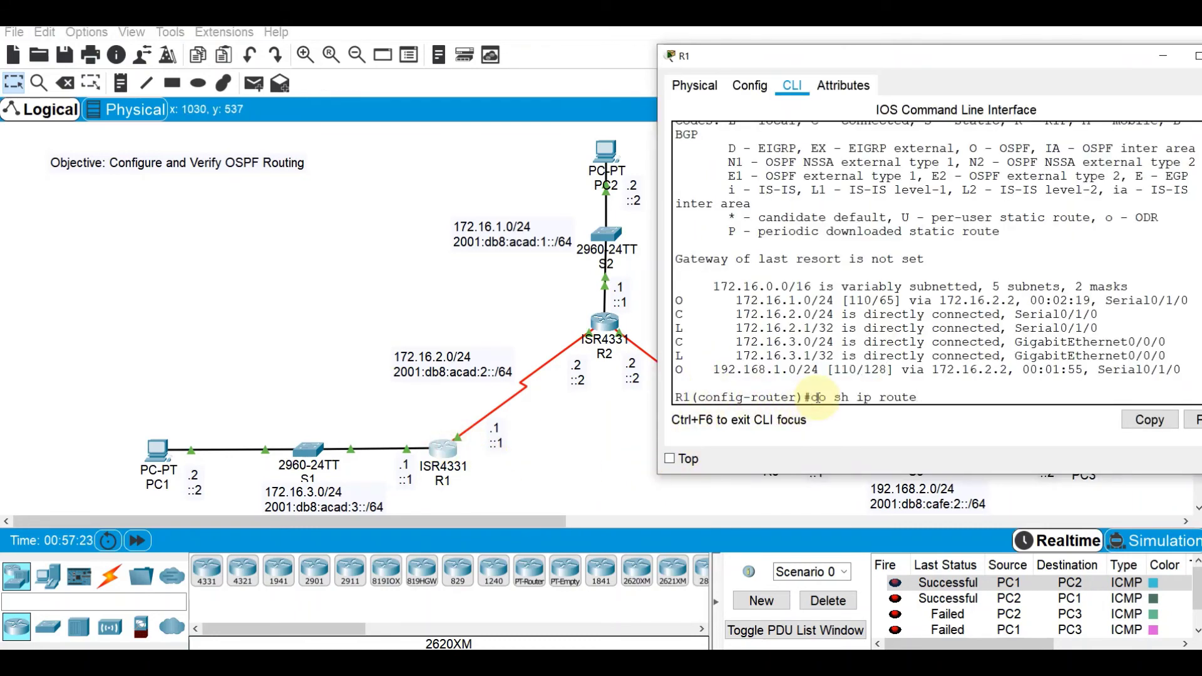
pyautogui.press('Return')
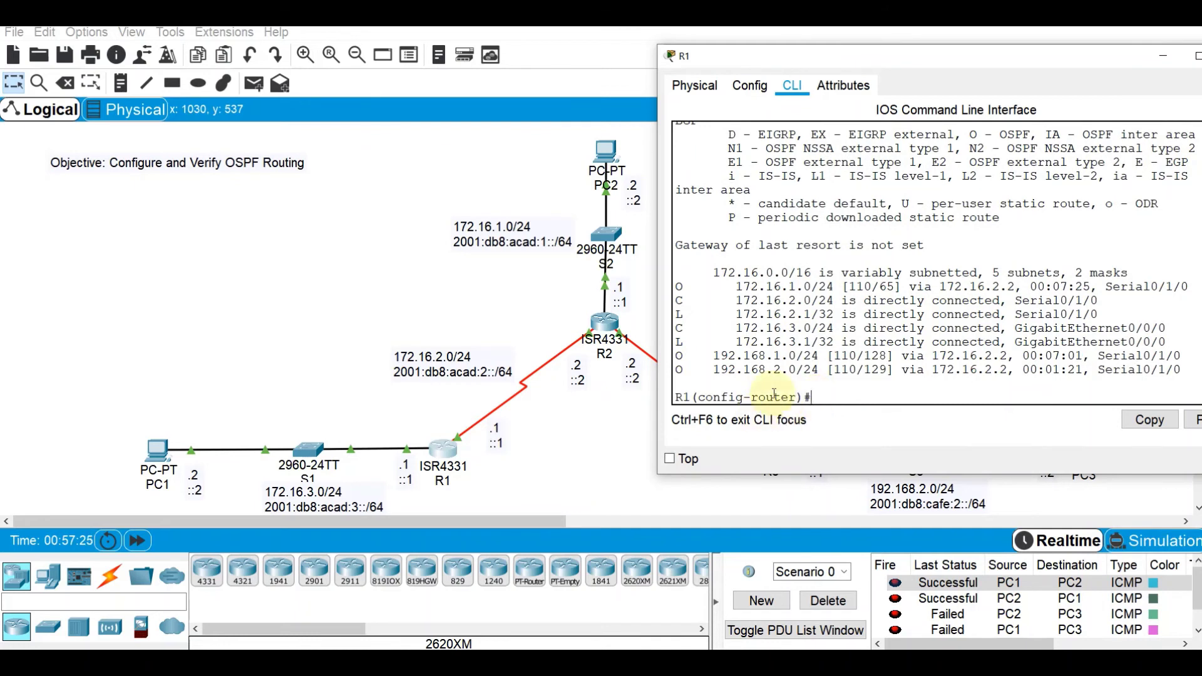
pyautogui.doubleClick(680, 355)
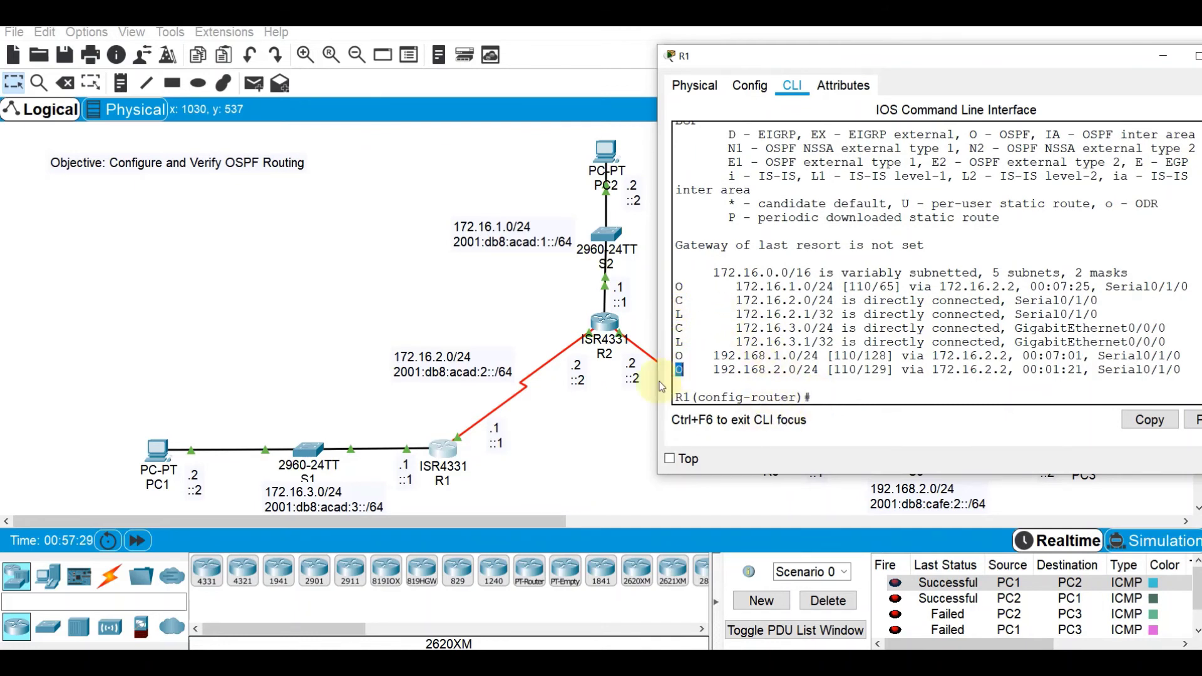
pyautogui.click(613, 434)
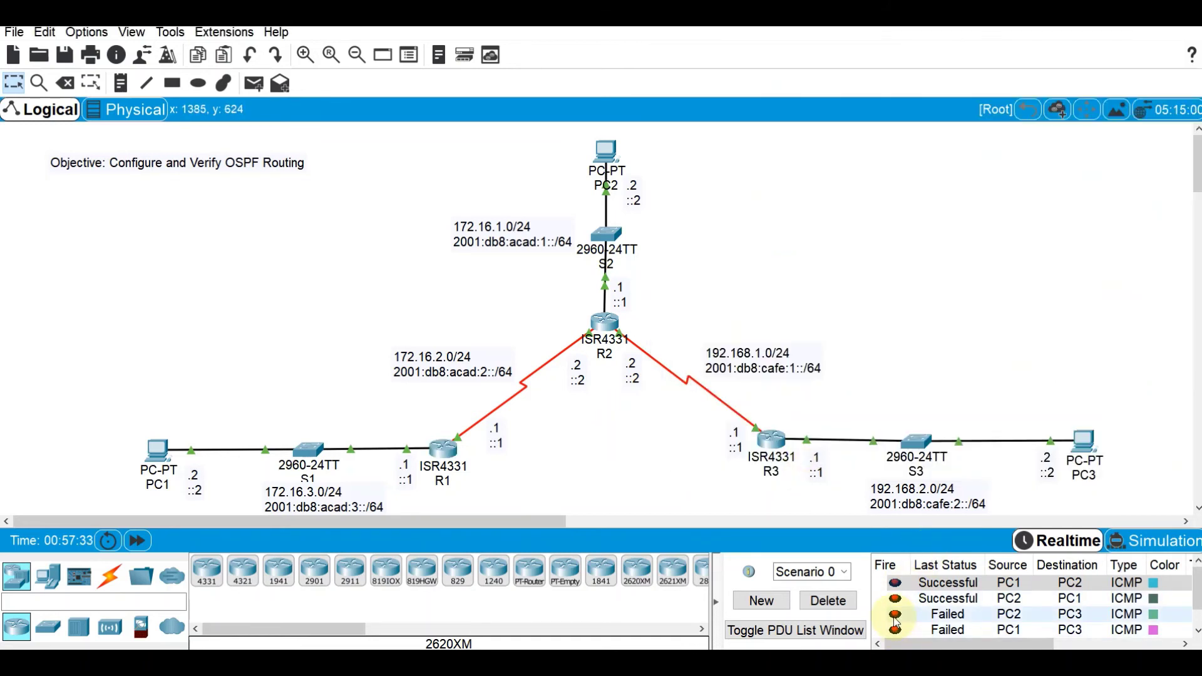
# Resend the failed PC2-to-PC3 and PC1-to-PC3 test packets and clear Scenario 0's PDU list
pyautogui.click(895, 616)
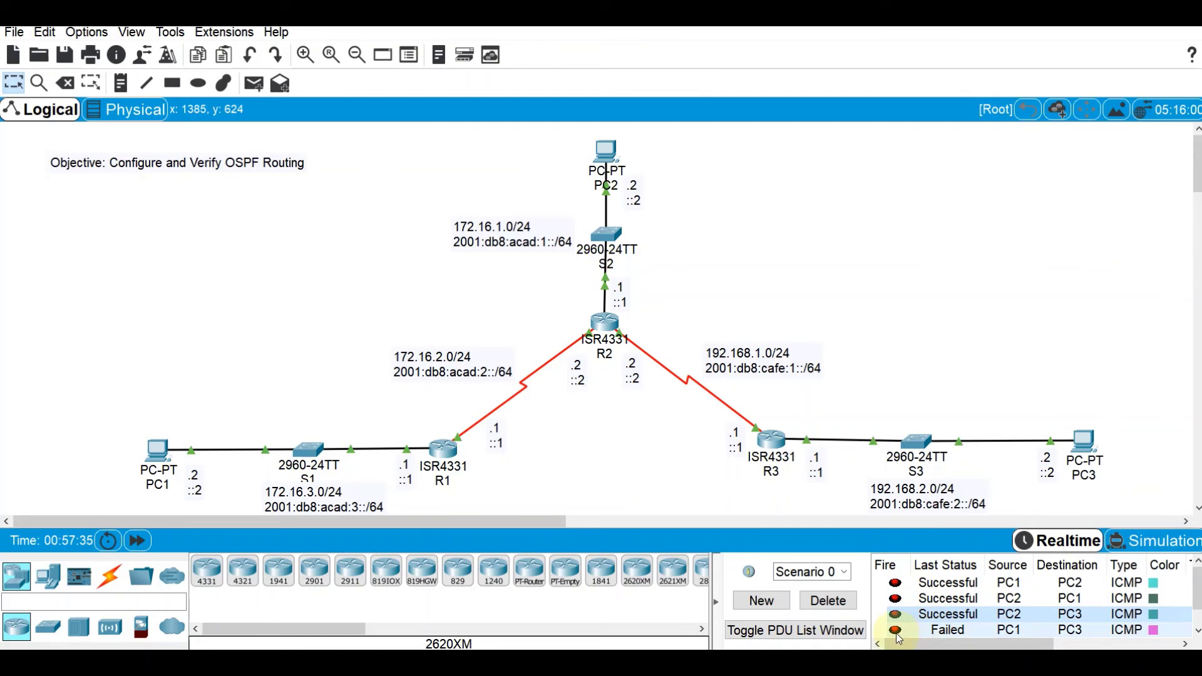
pyautogui.click(896, 632)
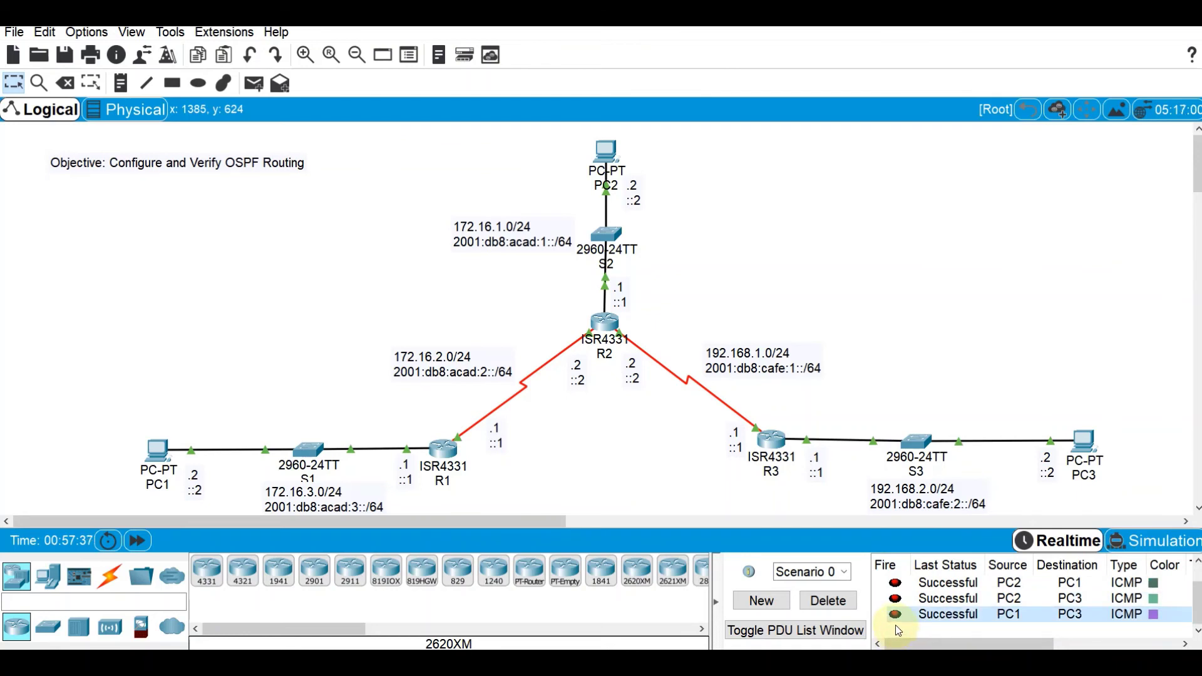
pyautogui.click(832, 602)
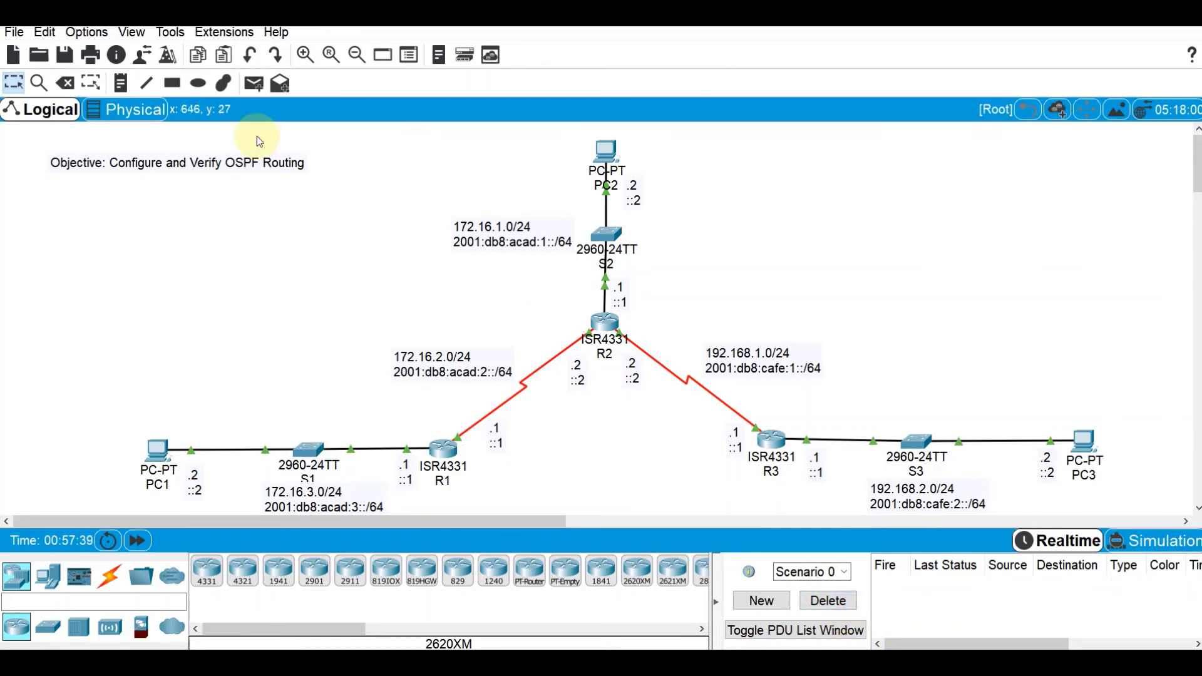
# Test connectivity in both directions between PC1 and PC3 with simple PDUs
pyautogui.click(254, 83)
pyautogui.click(159, 454)
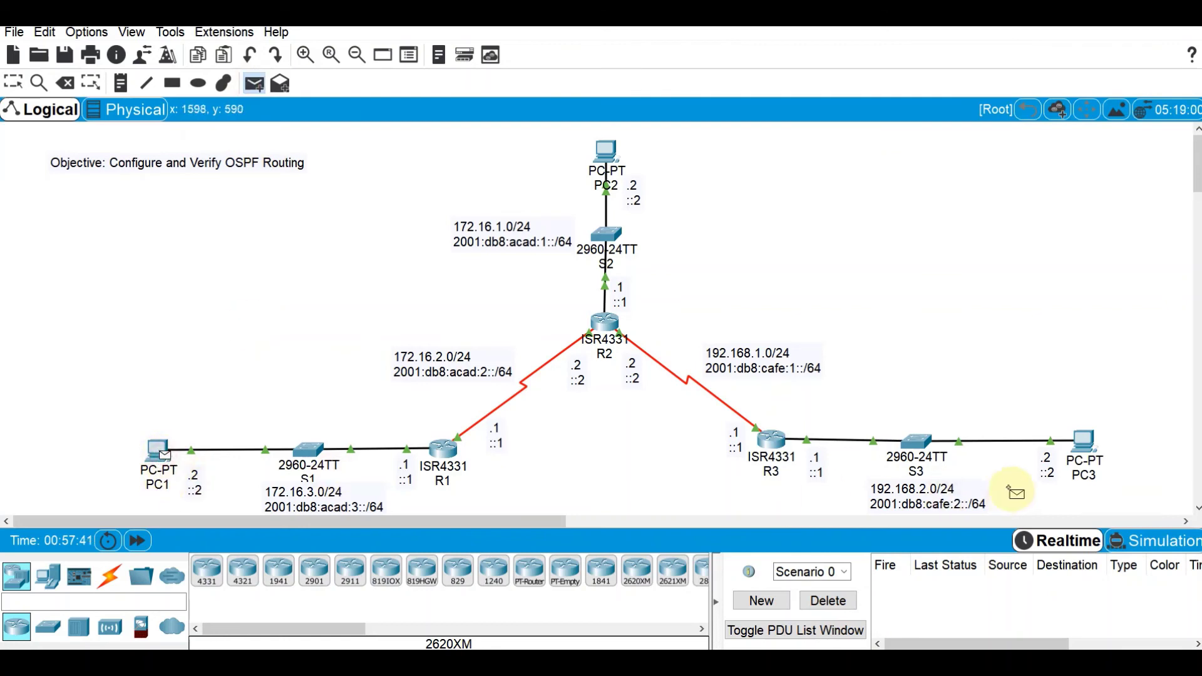
pyautogui.click(1084, 442)
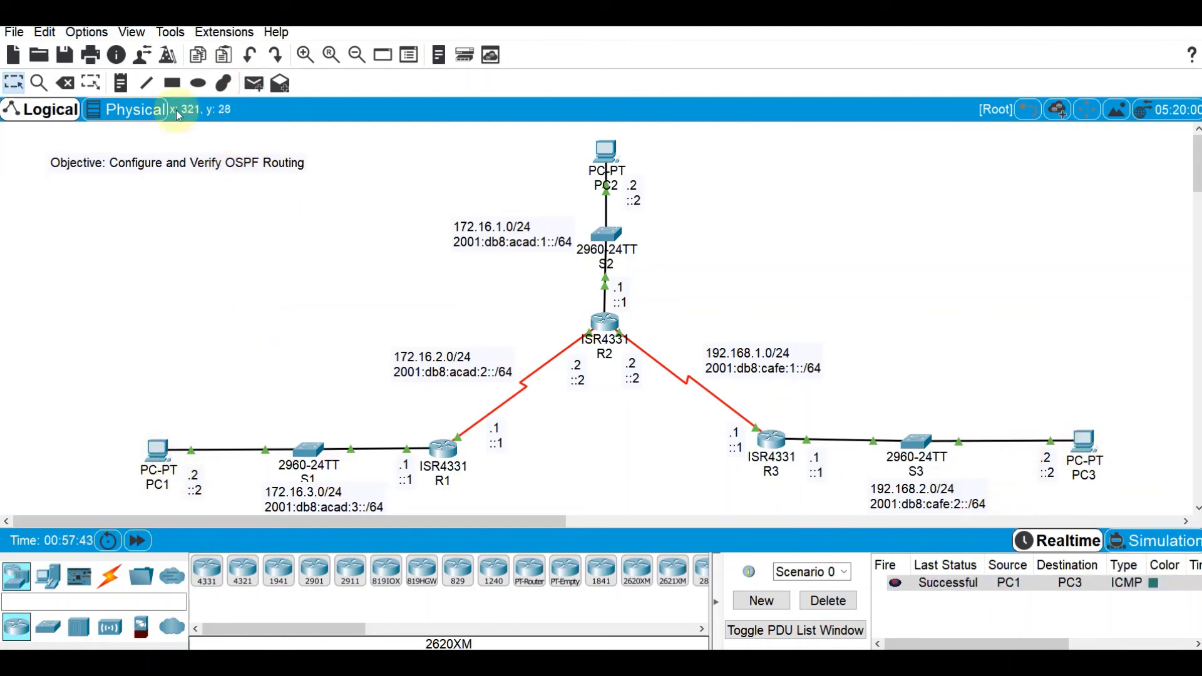
pyautogui.click(253, 83)
pyautogui.click(1084, 444)
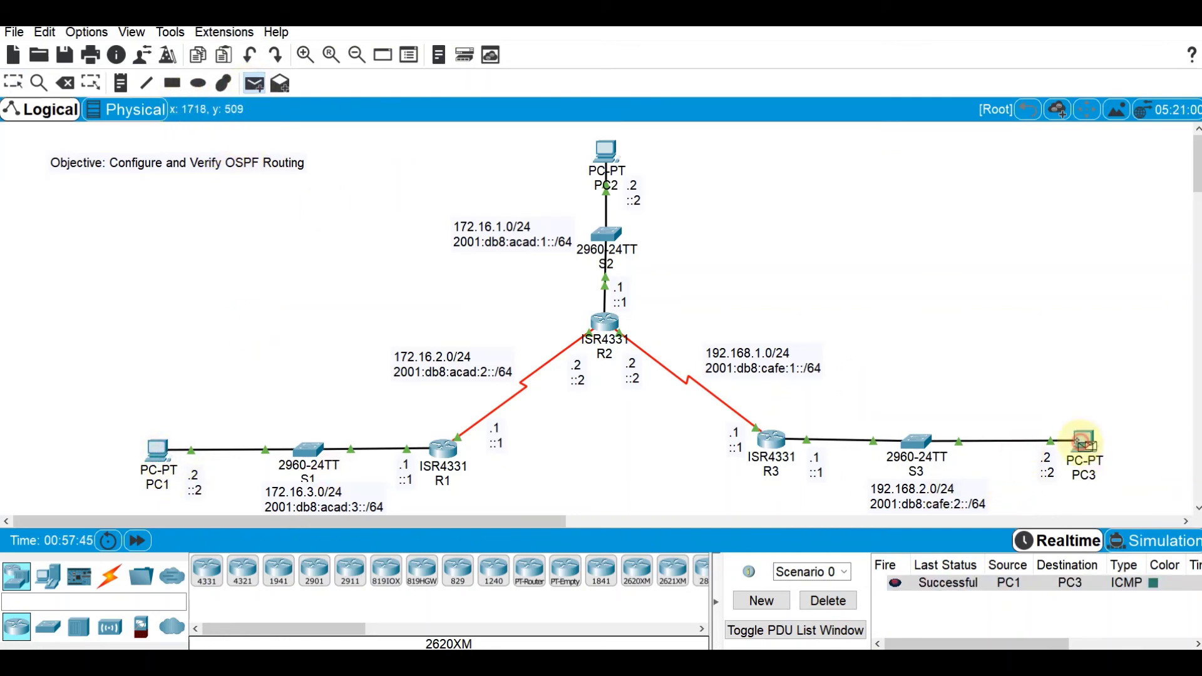
pyautogui.click(159, 454)
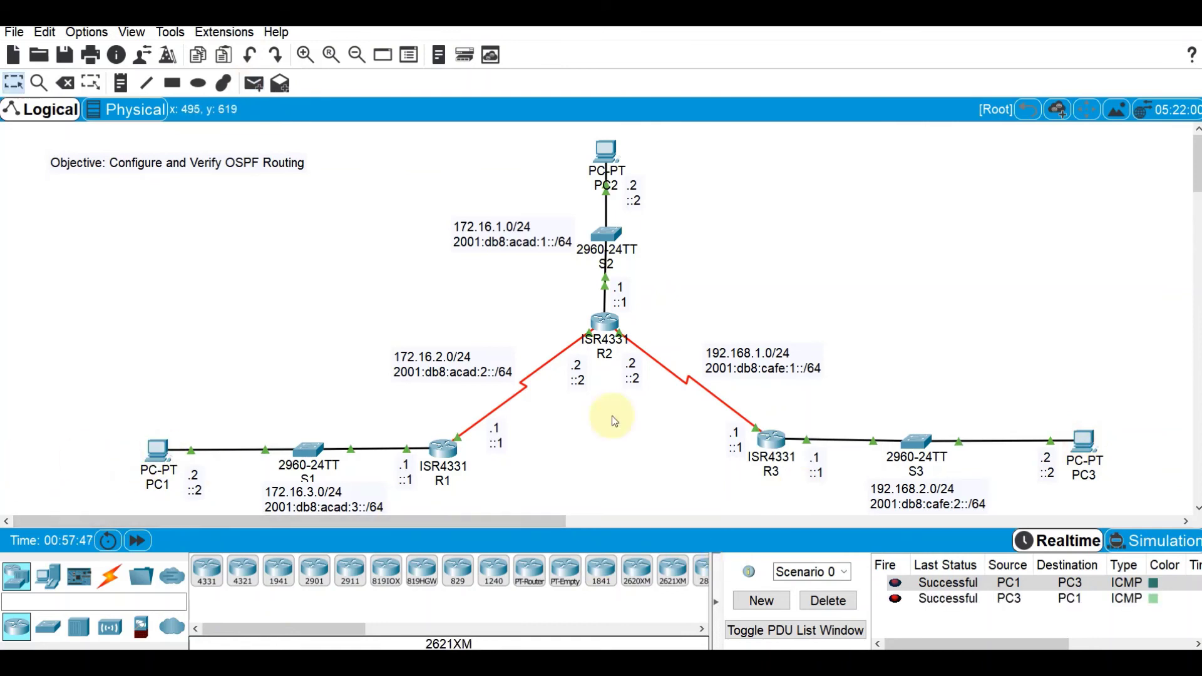
# Send a simple PDU from PC2 to PC3 and clear Scenario 0's PDU list
pyautogui.click(253, 84)
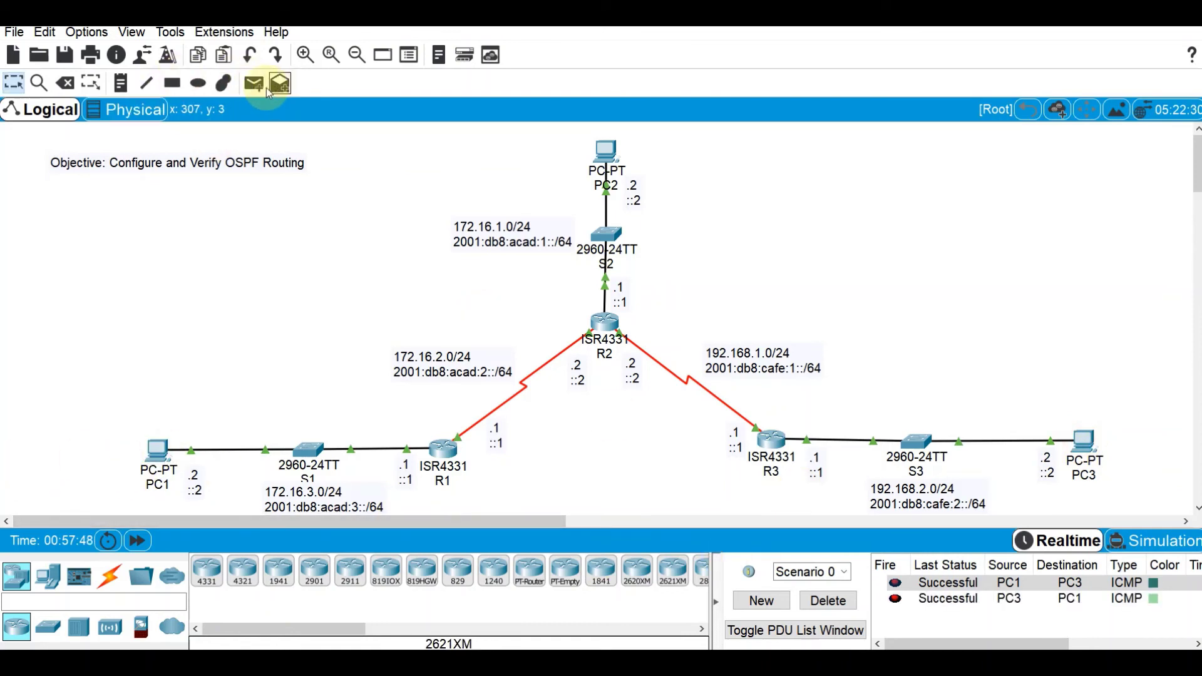
pyautogui.click(617, 150)
pyautogui.click(1083, 443)
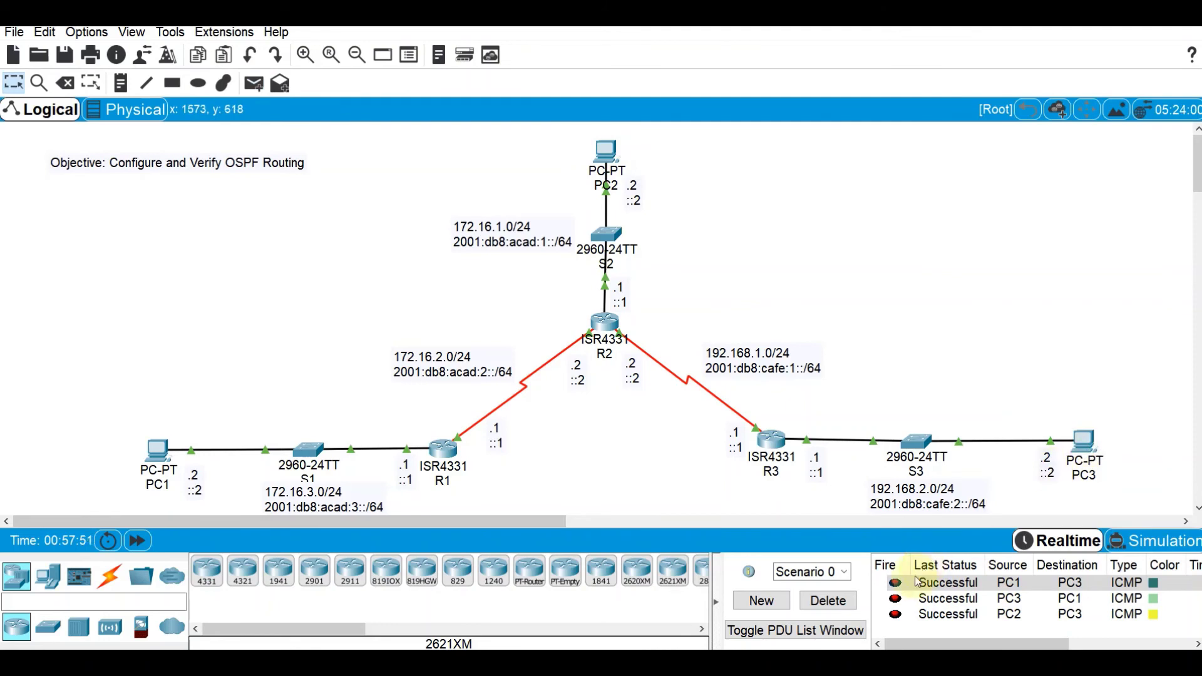
pyautogui.click(828, 601)
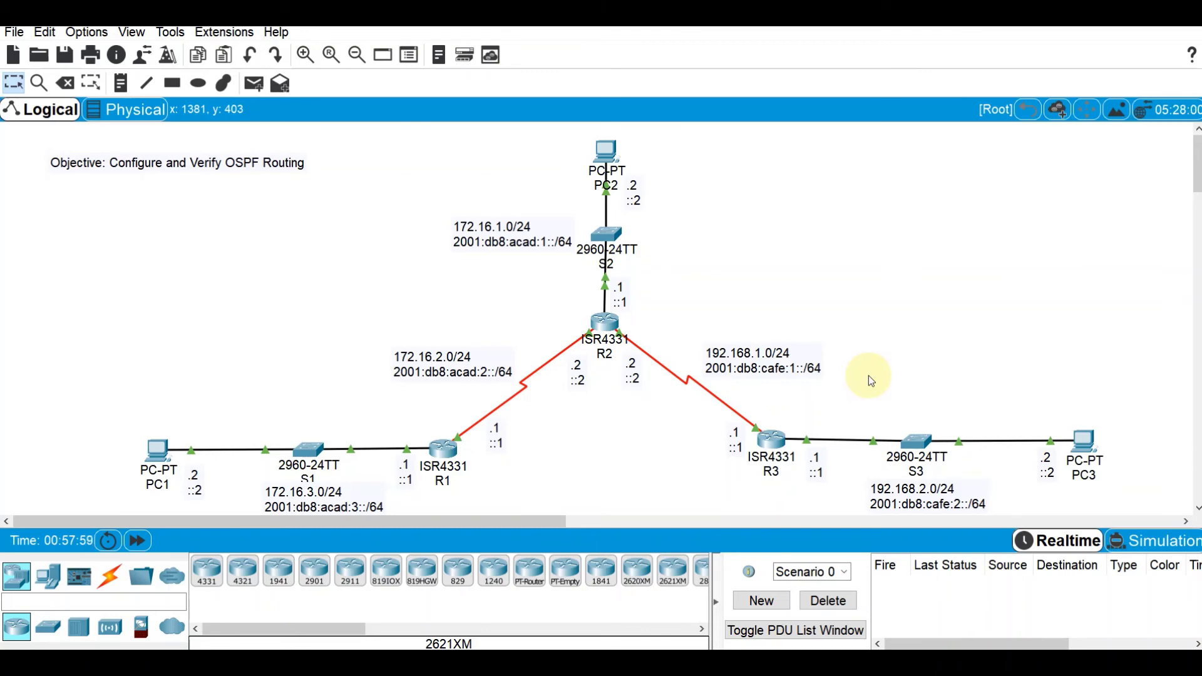
# Return R1 to privileged EXEC mode and run "sh ip protocols"
pyautogui.click(451, 448)
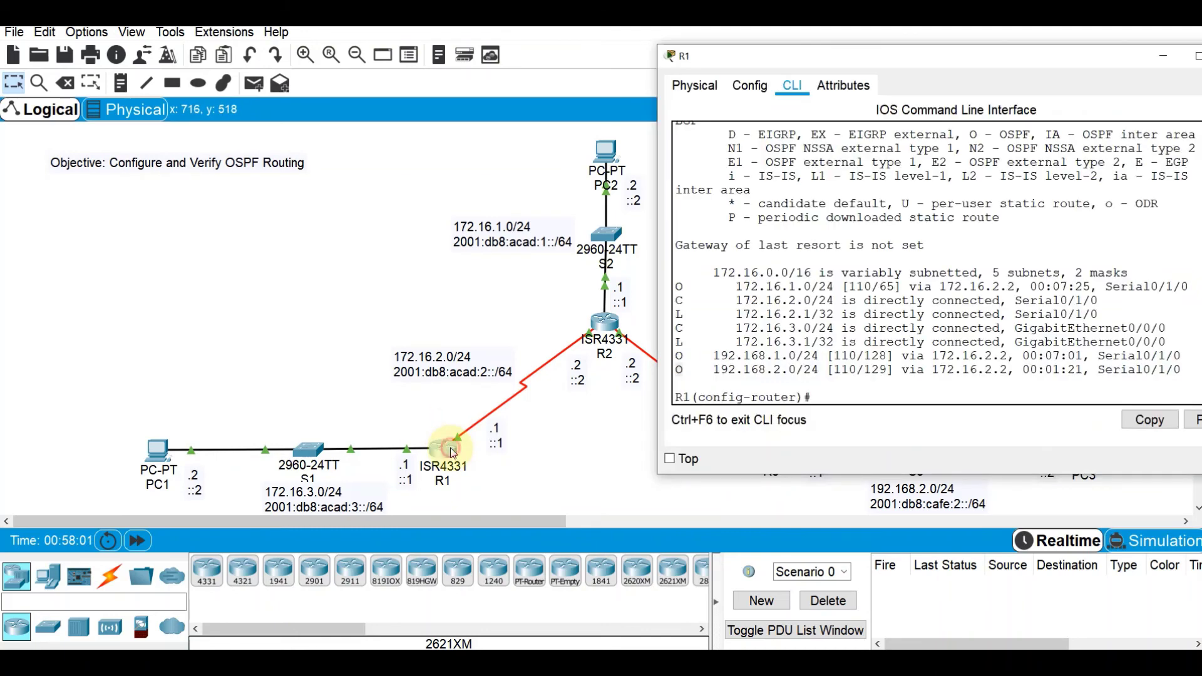
pyautogui.click(833, 396)
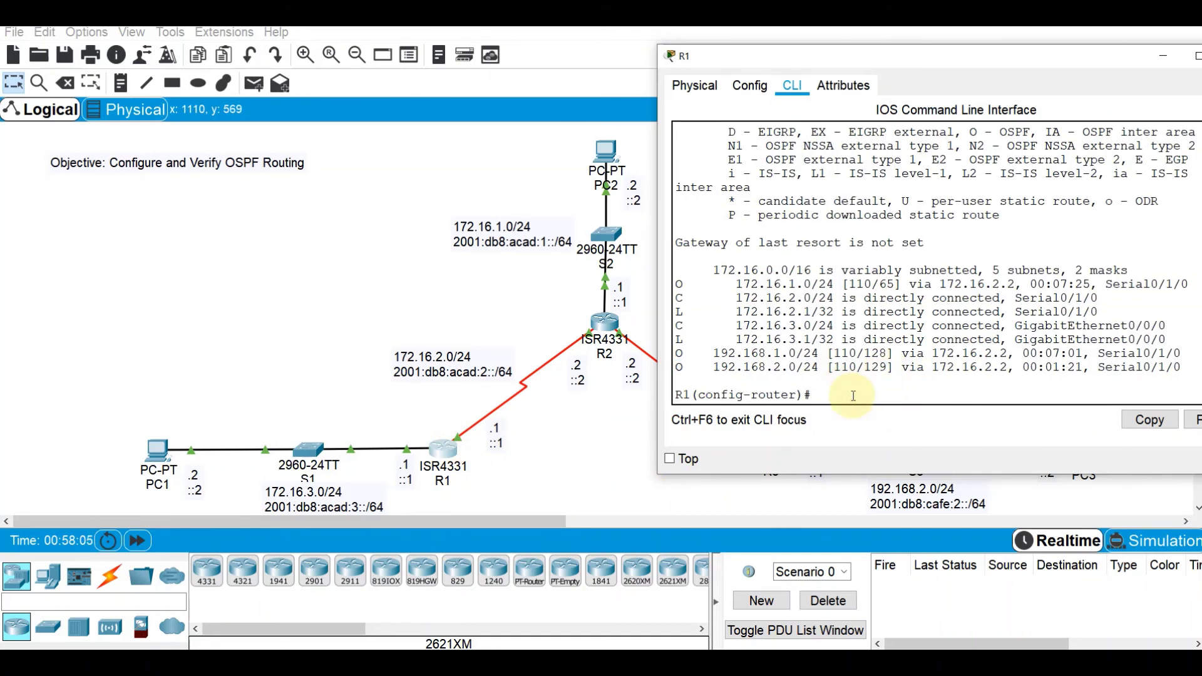
pyautogui.hotkey('ctrl', 'z')
pyautogui.press('Return')
pyautogui.press('Return')
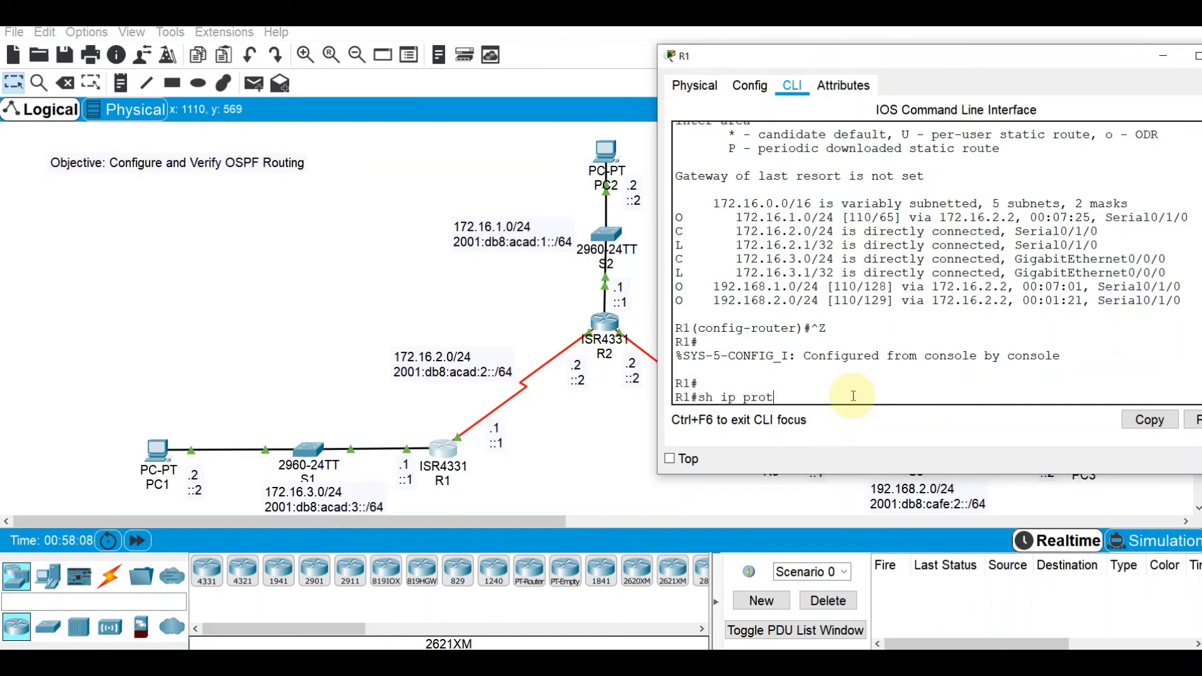
pyautogui.write('sh ip prot')
pyautogui.press('Tab')
pyautogui.press('Return')
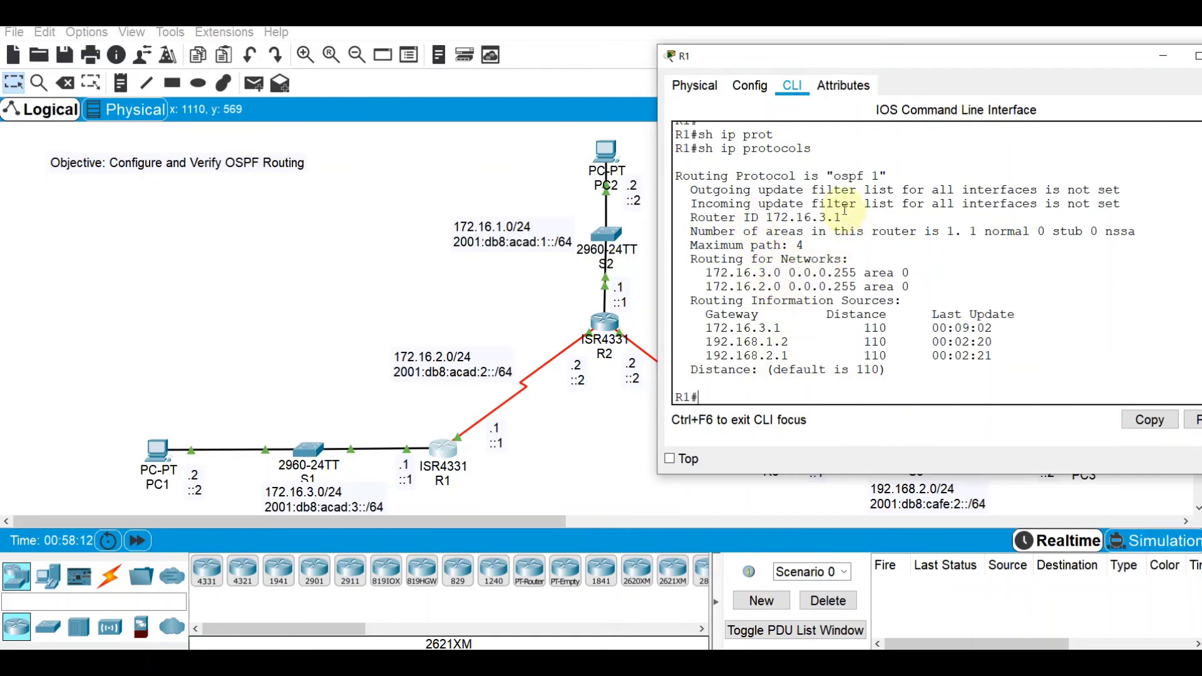
# Examine R1's OSPF process, the networks advertised in area 0, the routing information sources and the administrative distance
pyautogui.moveTo(835, 177); pyautogui.dragTo(880, 176)
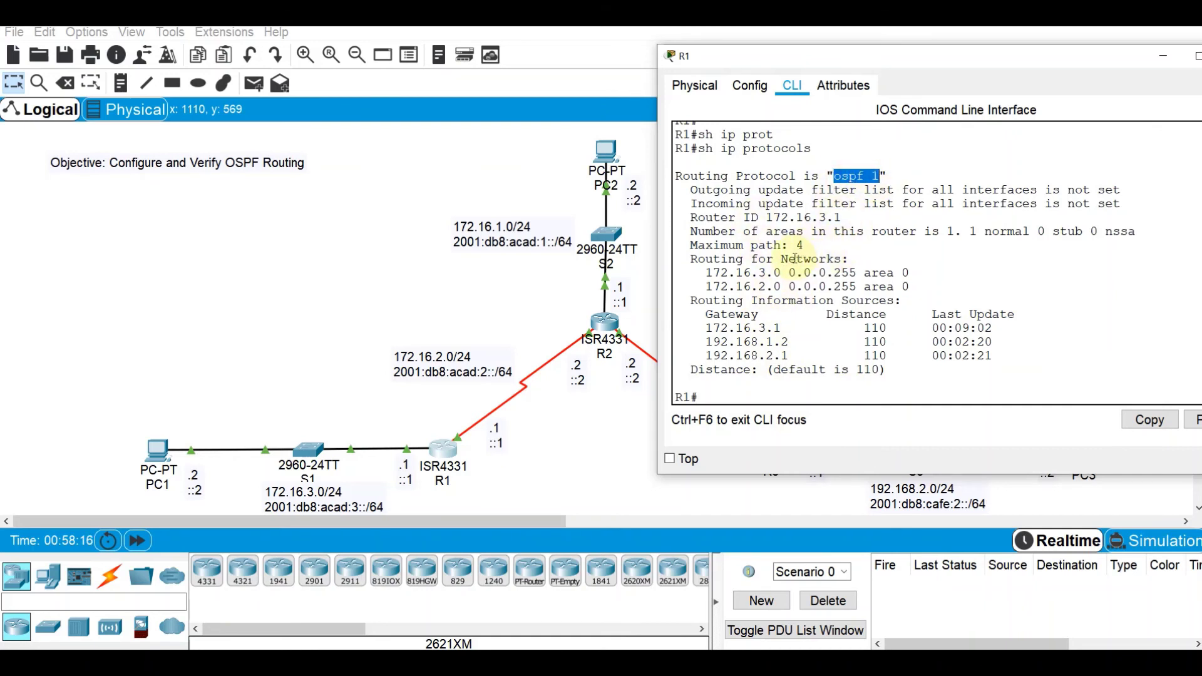
pyautogui.moveTo(699, 273); pyautogui.dragTo(915, 286)
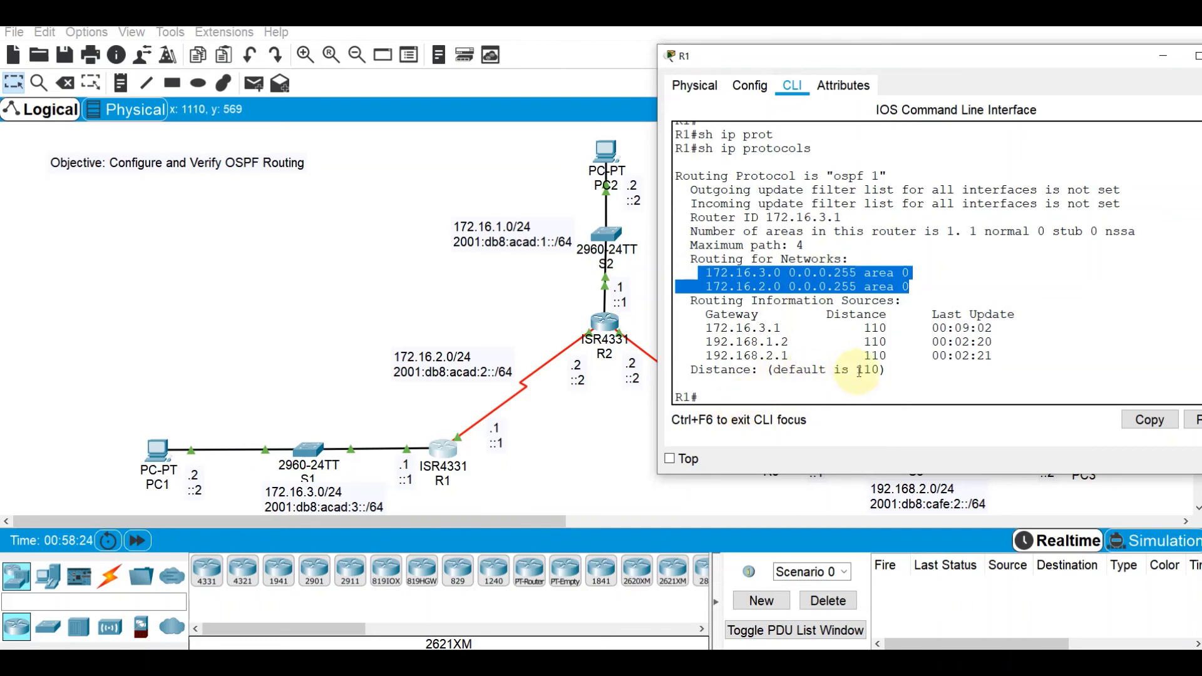
pyautogui.click(859, 371)
pyautogui.moveTo(859, 371); pyautogui.dragTo(970, 358)
pyautogui.click(866, 328)
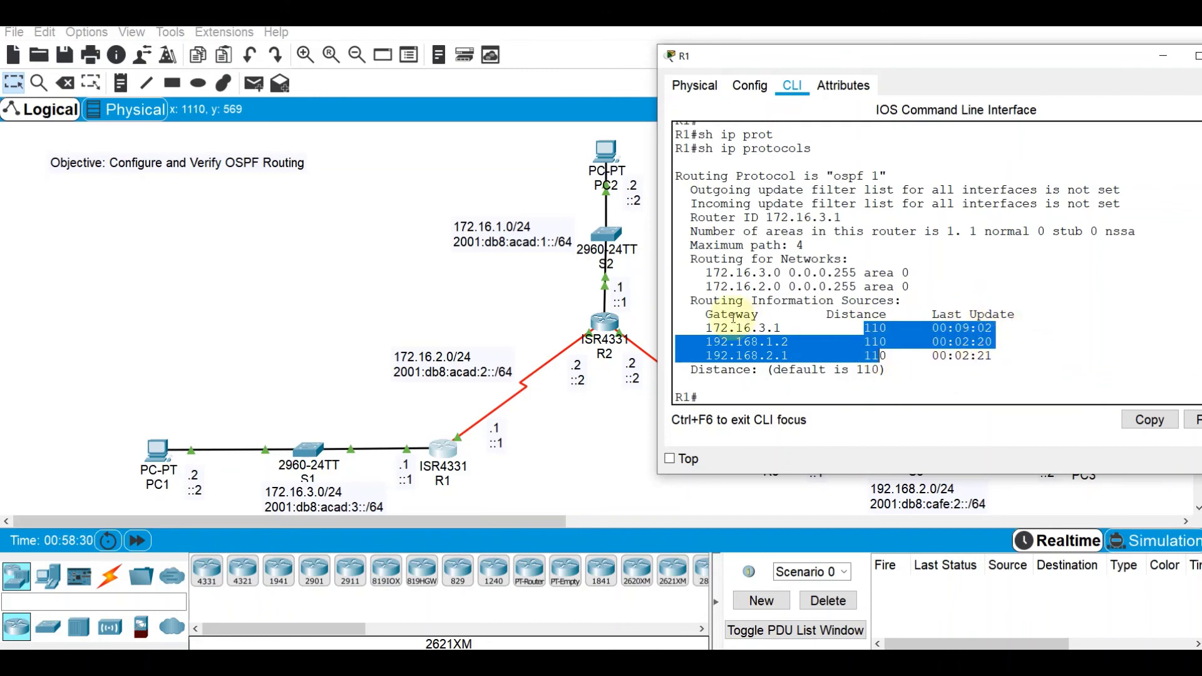
pyautogui.click(765, 366)
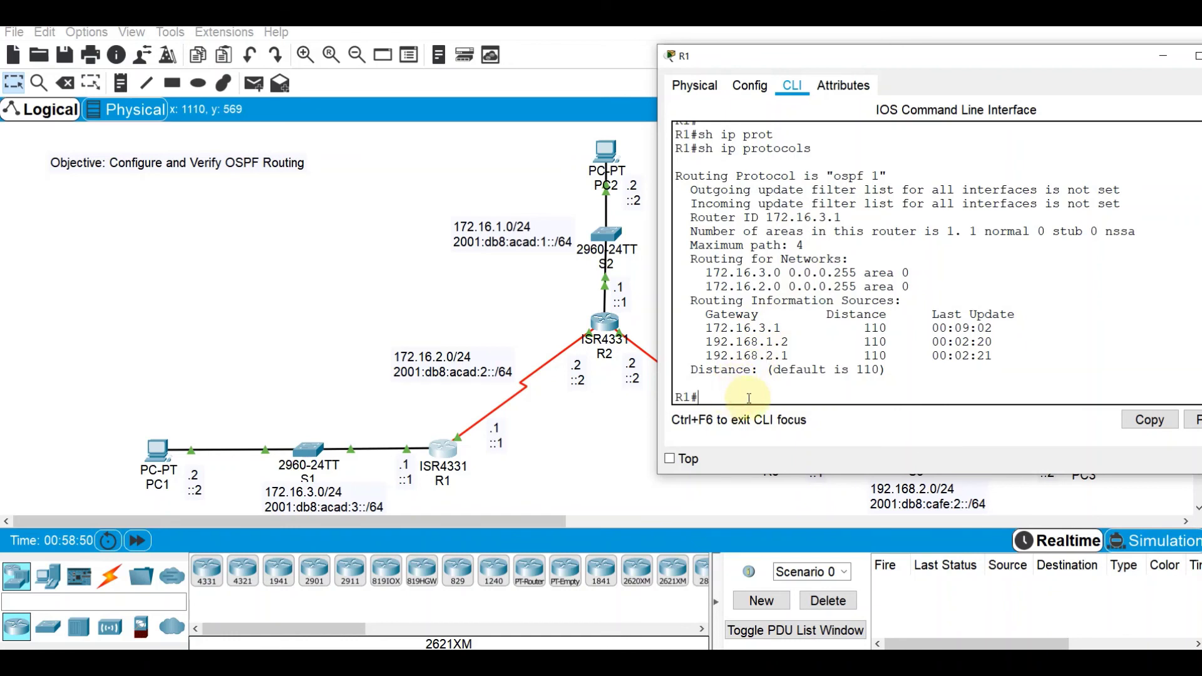
# Run "sh ip int br" on R1 and compare its GigabitEthernet0/0/0 address with the OSPF router ID
pyautogui.write('sh ip int br')
pyautogui.press('Return')
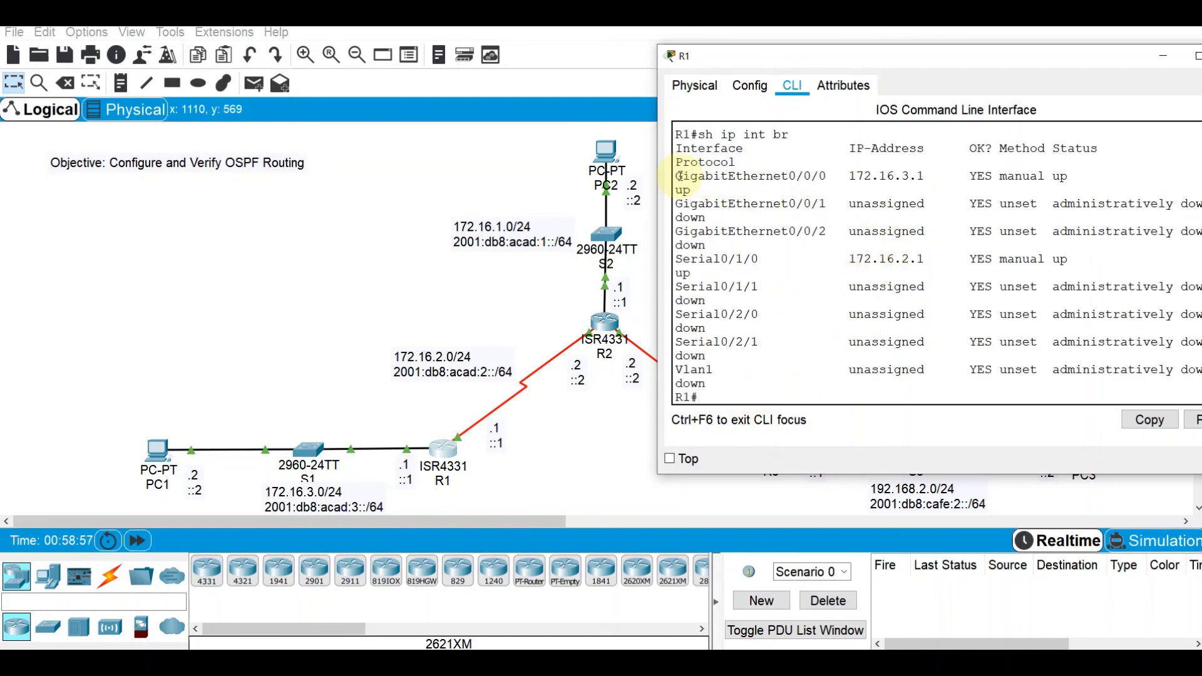
pyautogui.moveTo(676, 176); pyautogui.dragTo(928, 180)
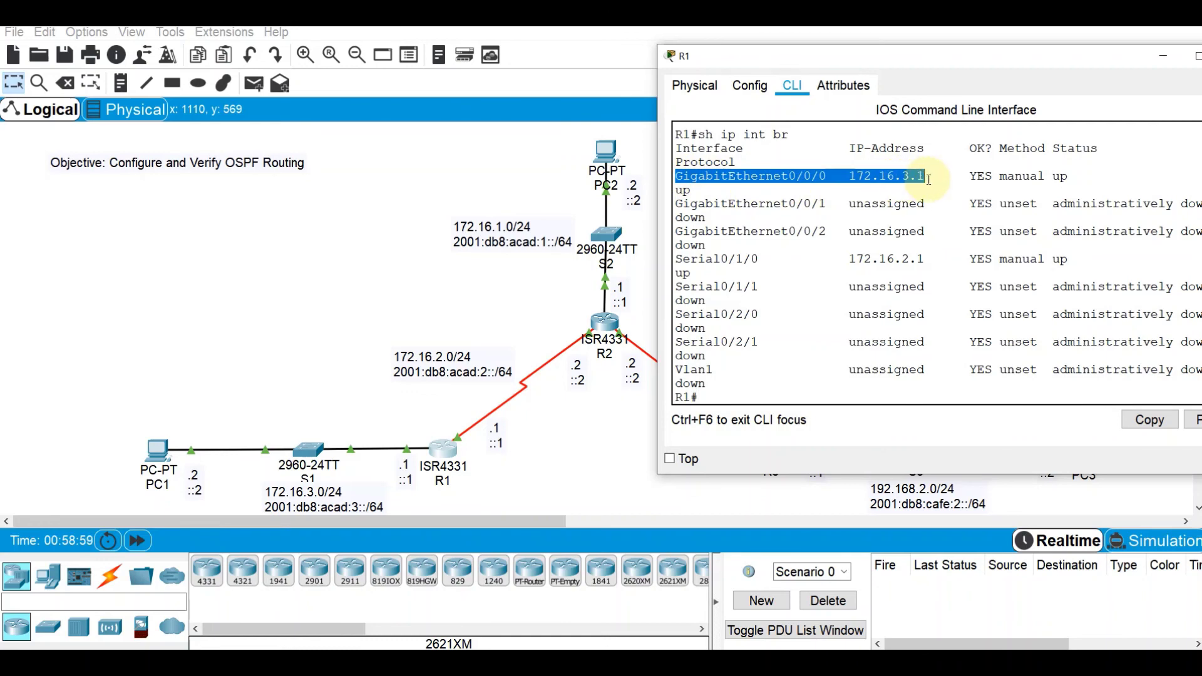
pyautogui.scroll(5, 918, 212)
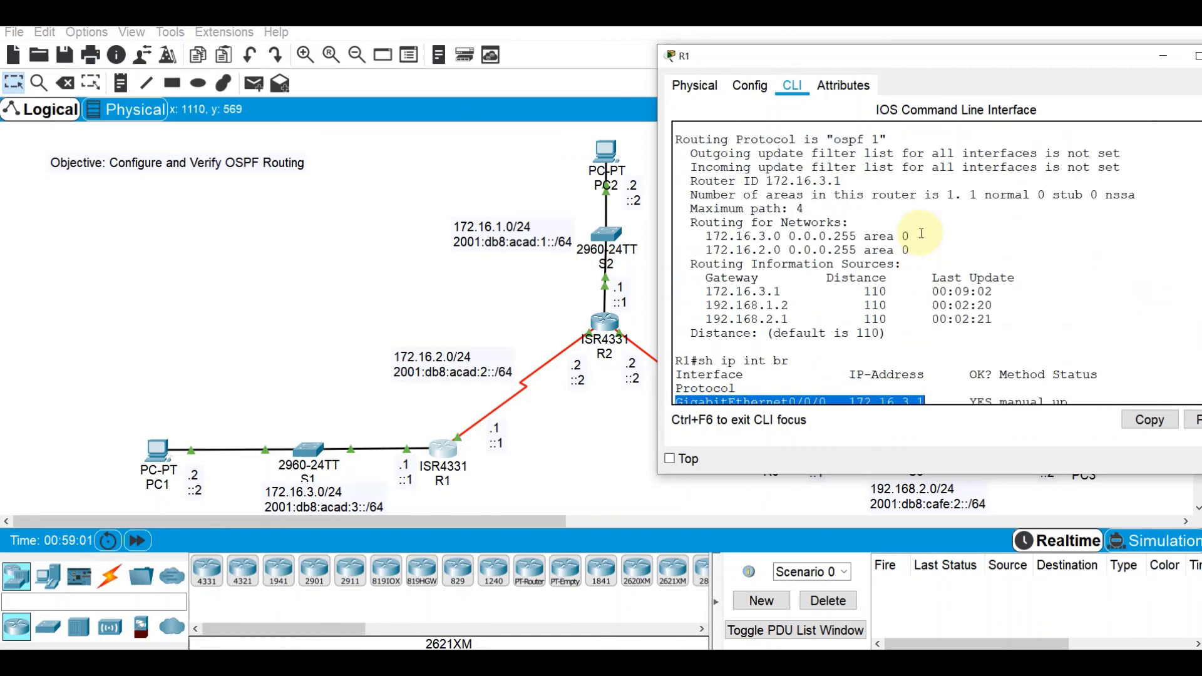
pyautogui.moveTo(766, 181); pyautogui.dragTo(857, 186)
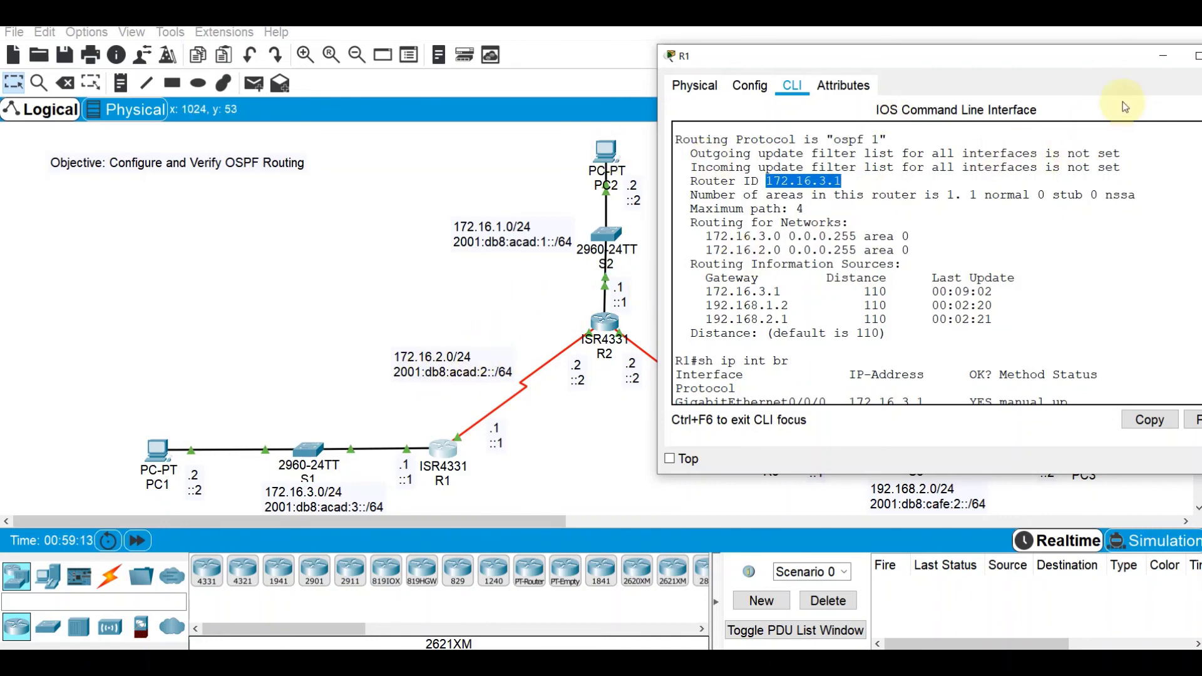
pyautogui.click(1160, 59)
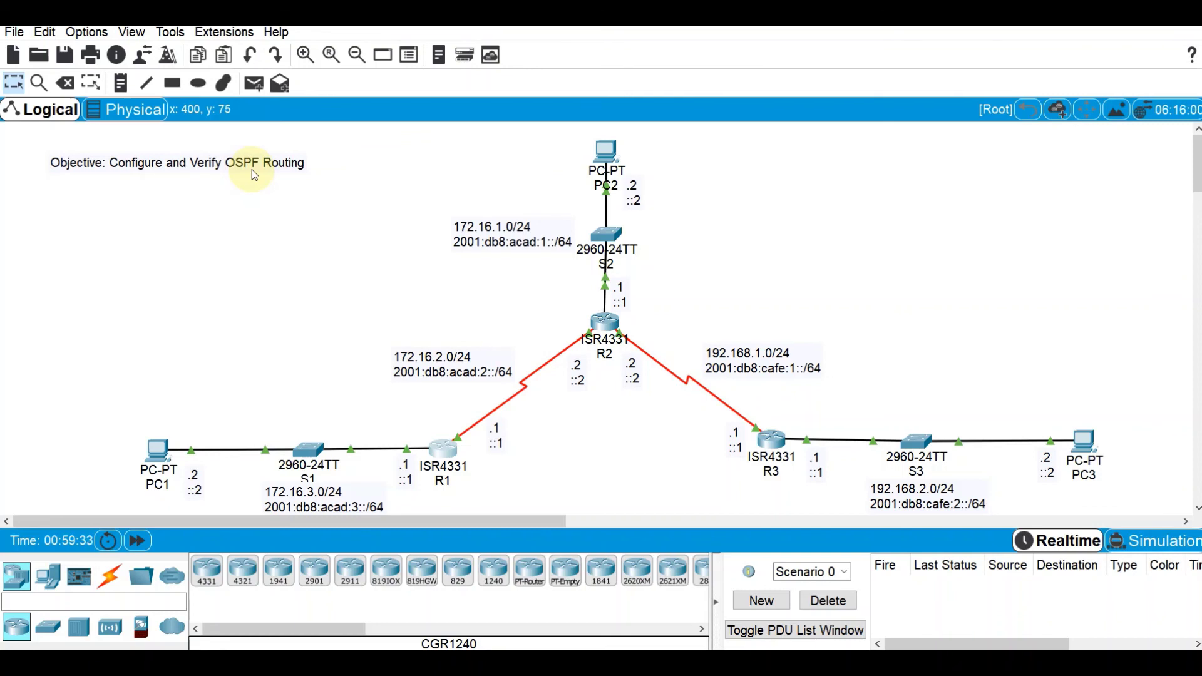
# Run "do sh ip prot" on R2 and examine its OSPF process and default administrative distance
pyautogui.click(604, 324)
pyautogui.click(838, 431)
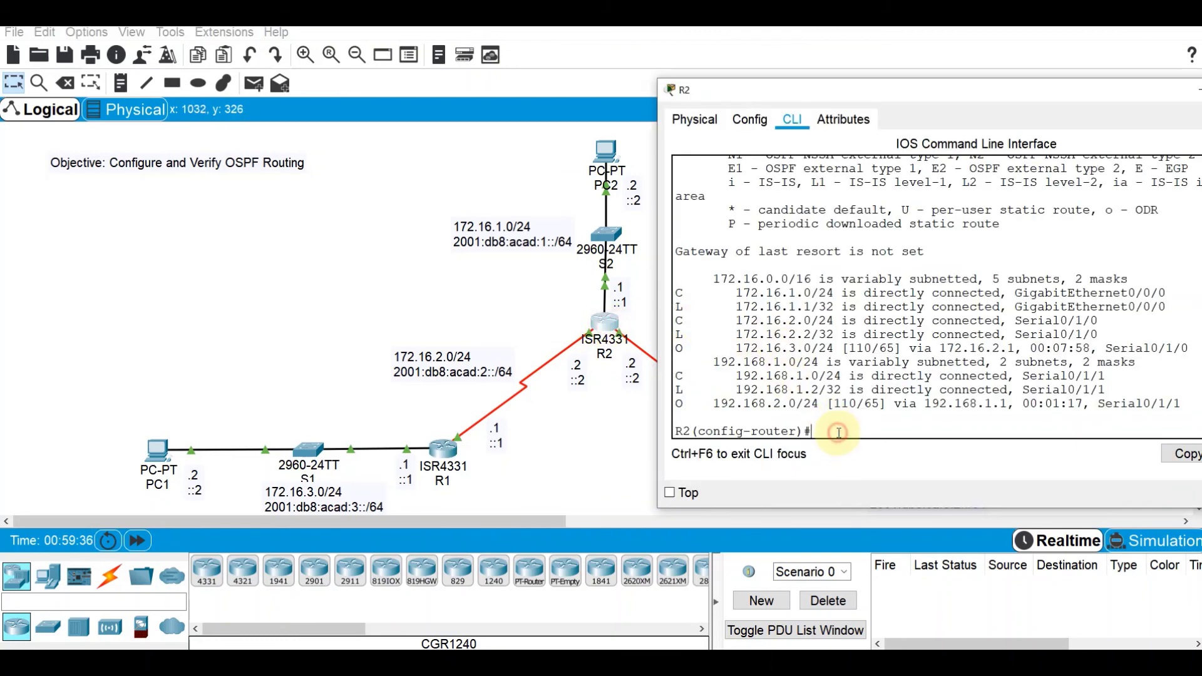
pyautogui.write('do sh ip prot')
pyautogui.press('Return')
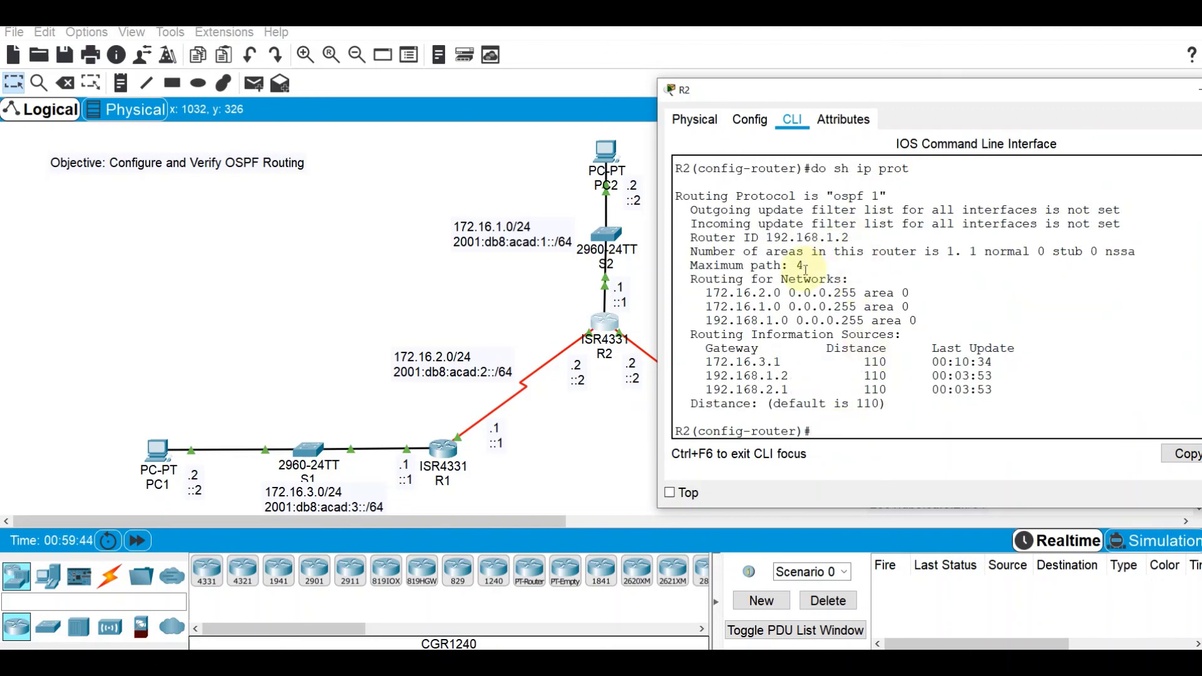
pyautogui.doubleClick(848, 197)
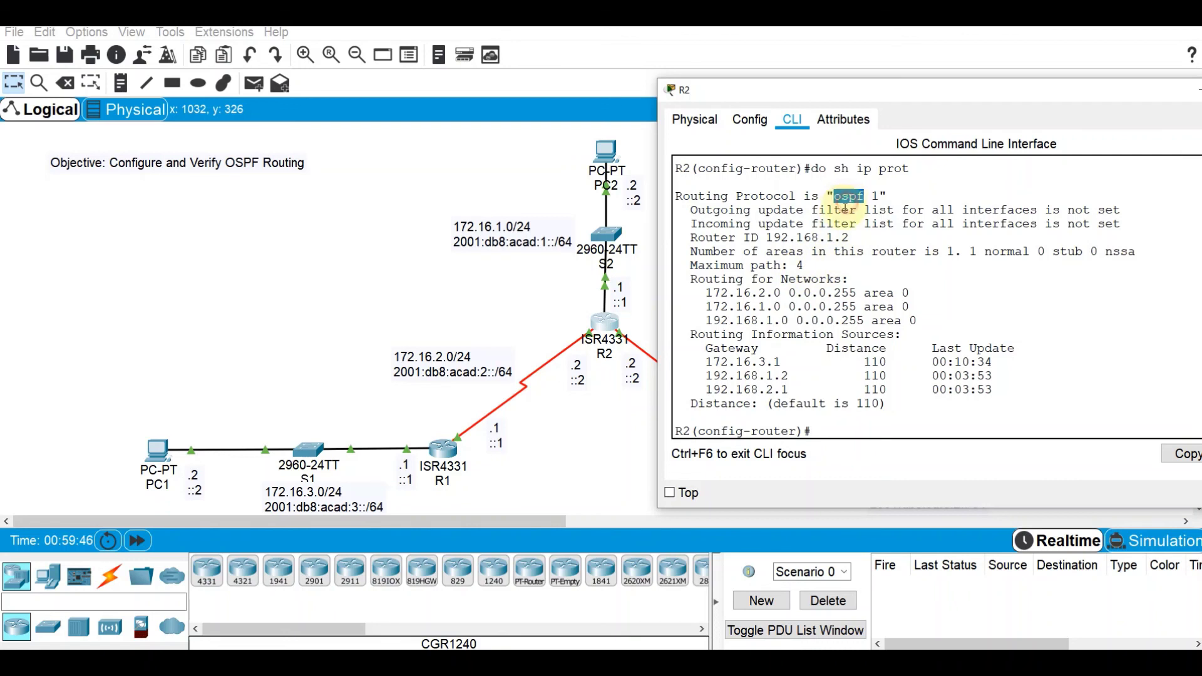
pyautogui.moveTo(882, 405); pyautogui.dragTo(856, 405)
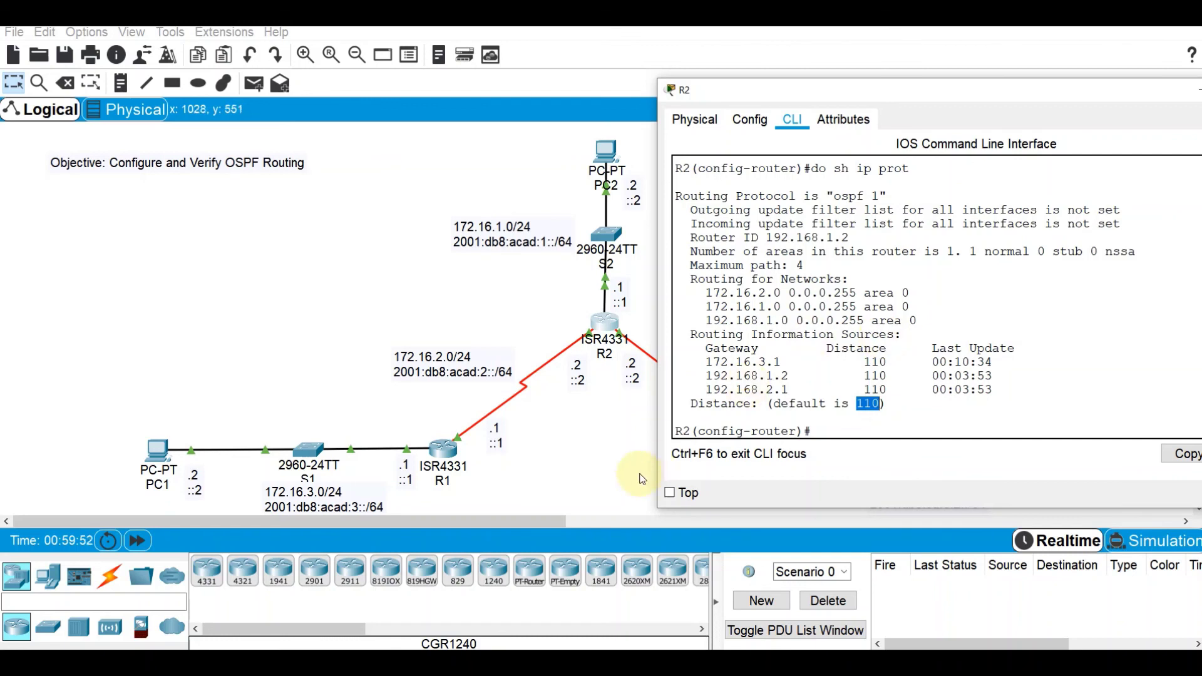
pyautogui.click(606, 449)
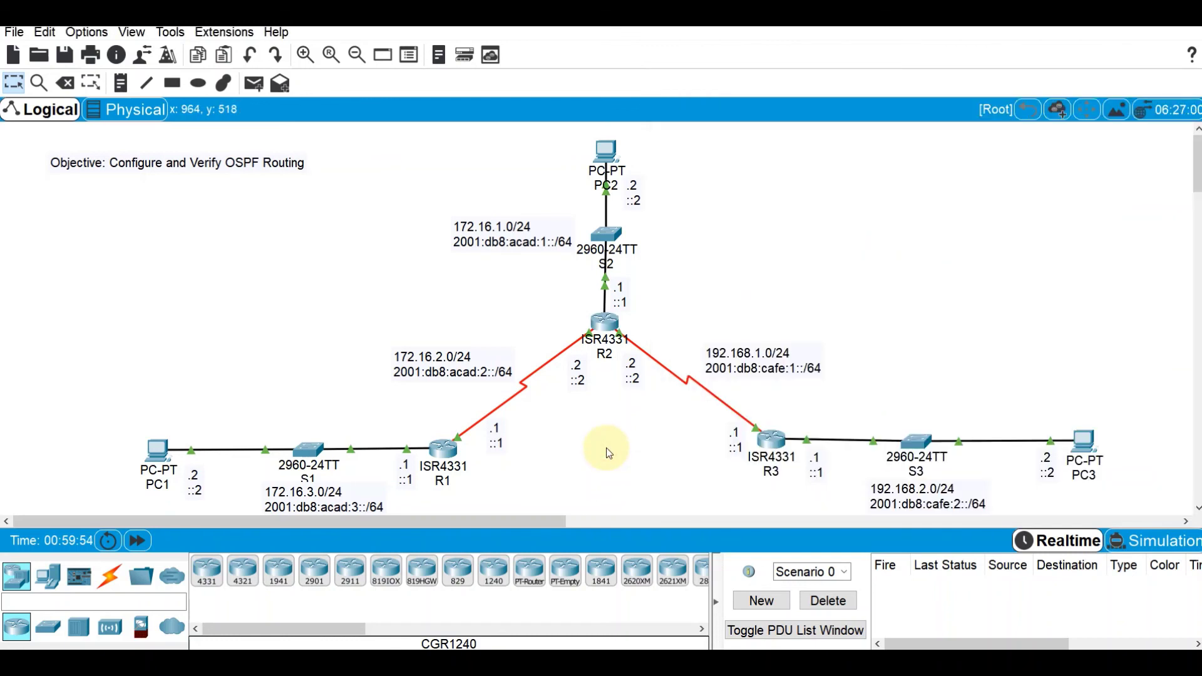